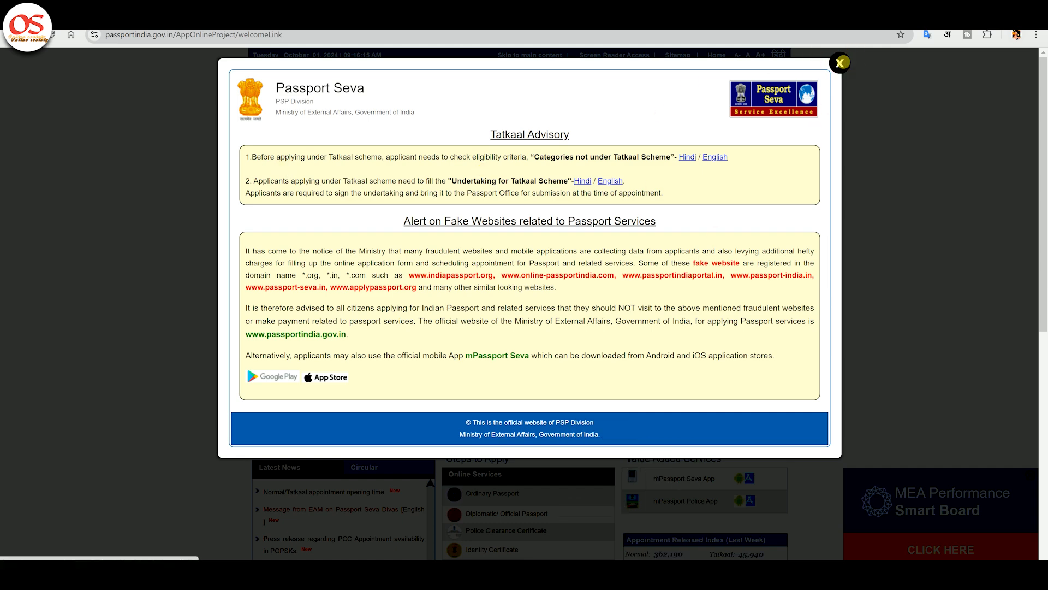
# Step: Dismiss the Tatkaal advisory and open the New User Registration form
pyautogui.click(841, 64)
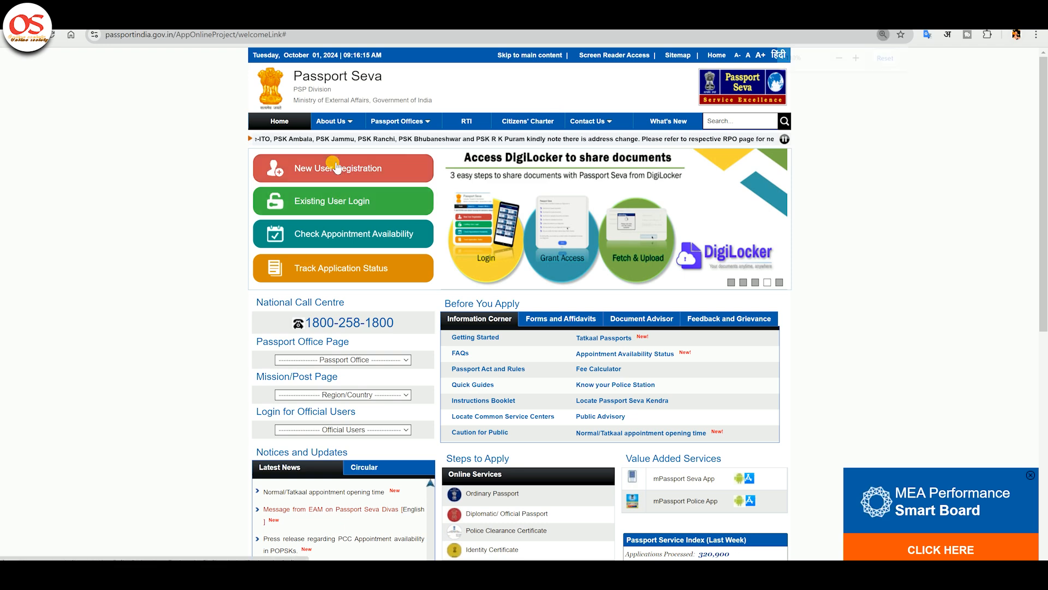
pyautogui.hotkey('ctrl', '+')
pyautogui.hotkey('ctrl', '+')
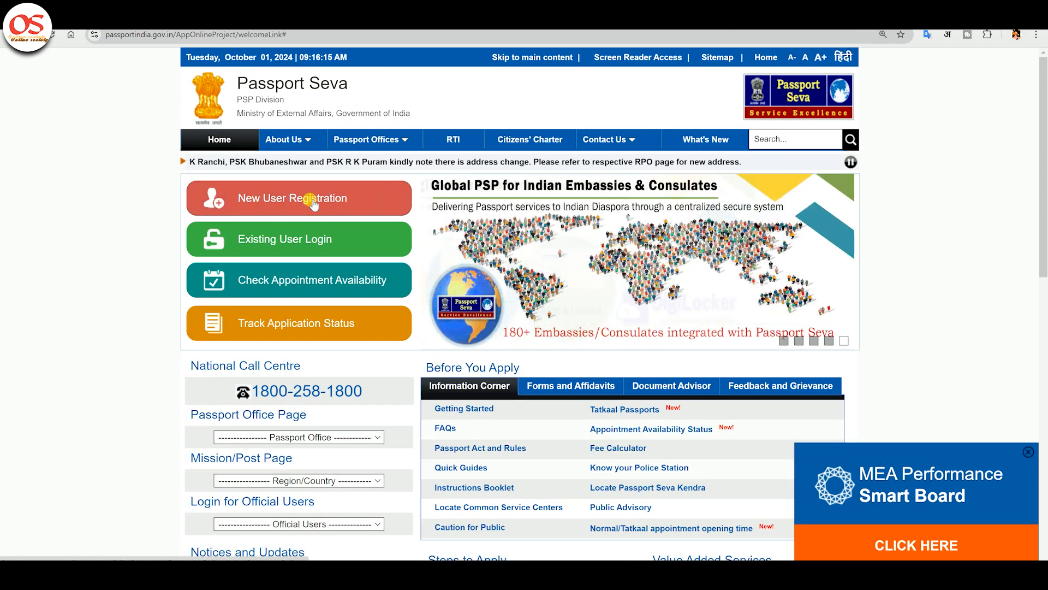
pyautogui.click(296, 201)
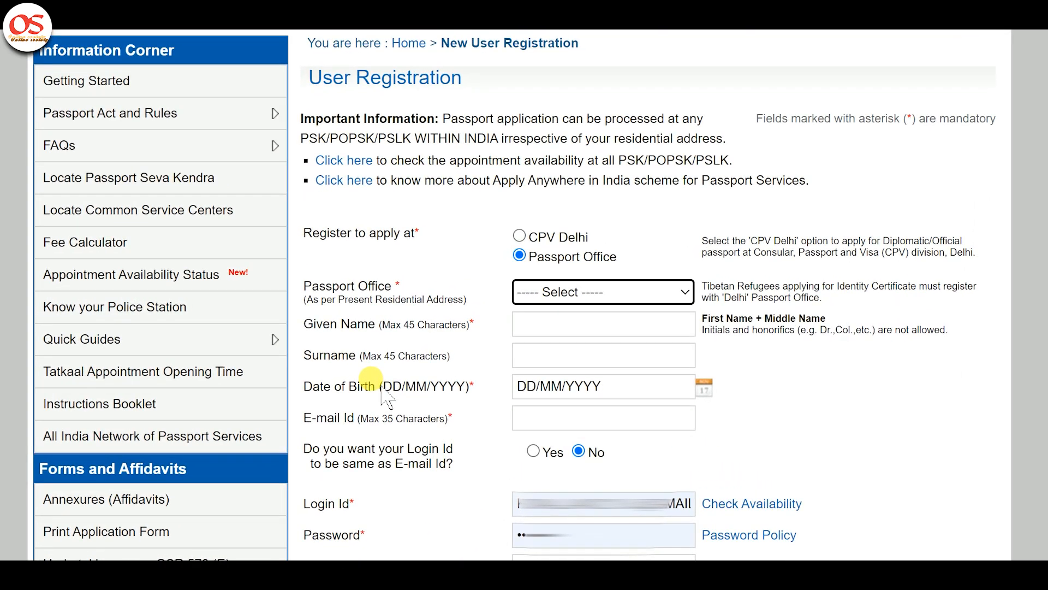
# Step: Choose Bareilly as the passport office and enter the applicant's given name and surname
pyautogui.click(554, 306)
pyautogui.press('b')
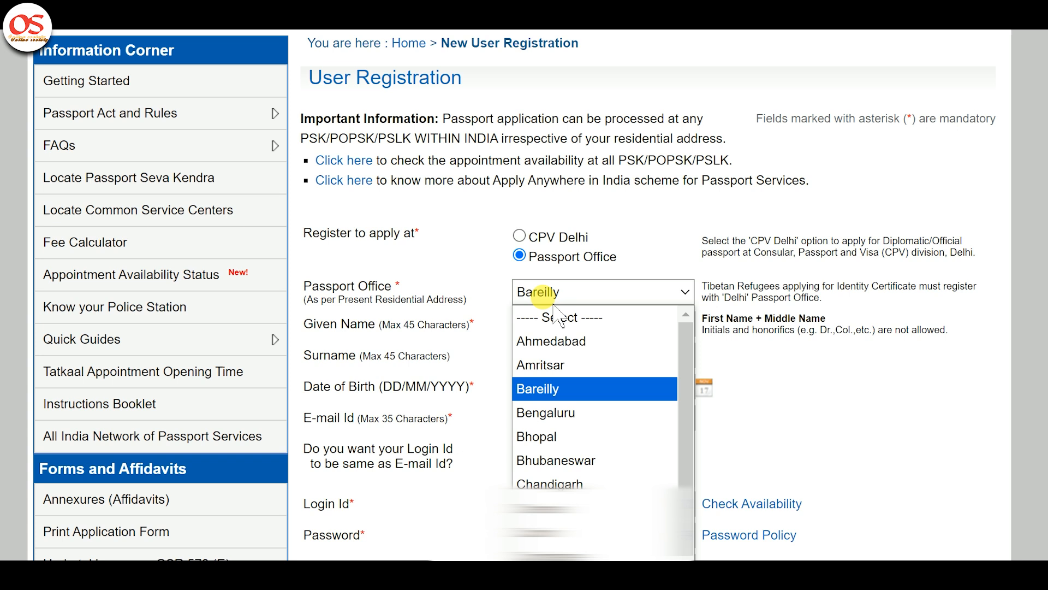
pyautogui.press('Return')
pyautogui.click(619, 341)
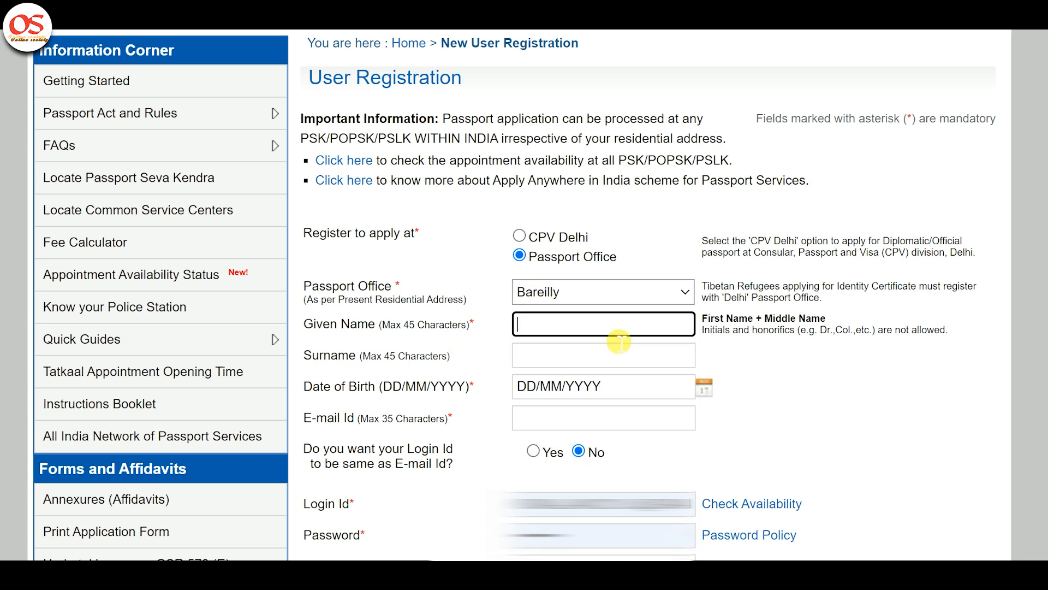
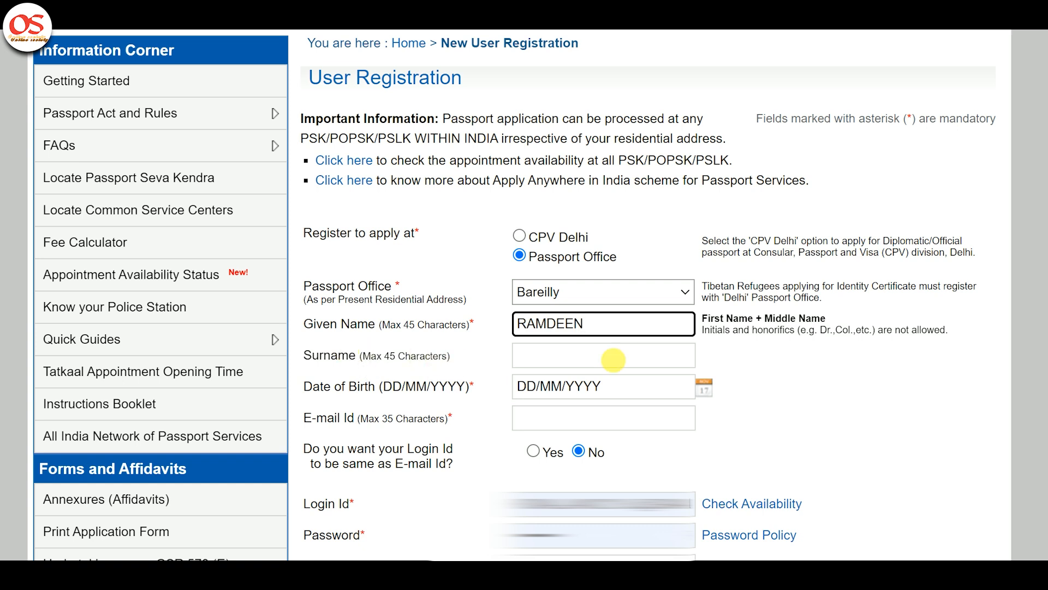
pyautogui.click(619, 355)
# Step: Enter the applicant's date of birth and e-mail address in the registration form
pyautogui.click(677, 419)
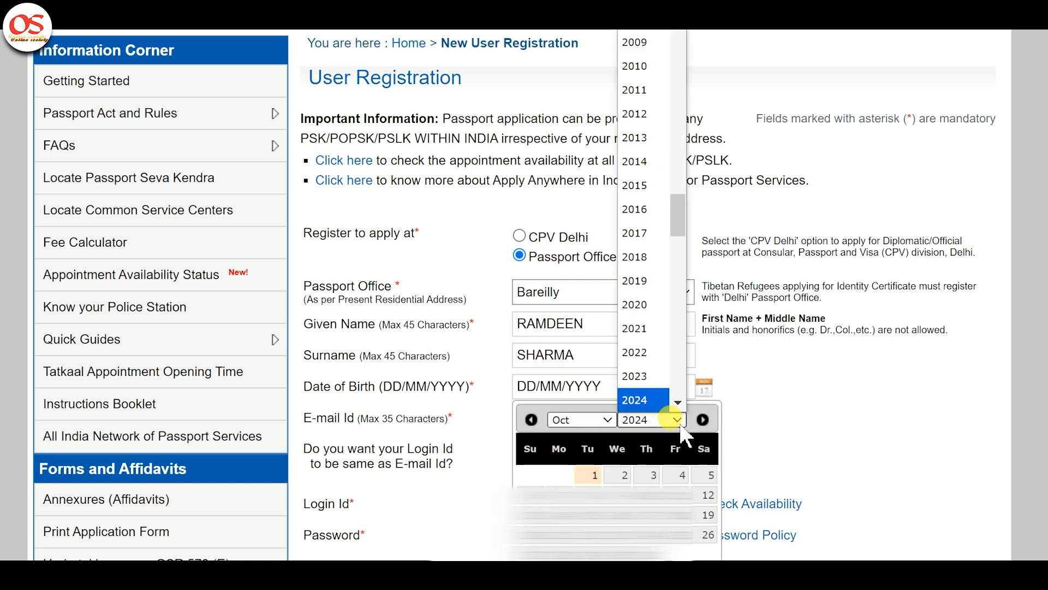
pyautogui.write('1988')
pyautogui.press('Return')
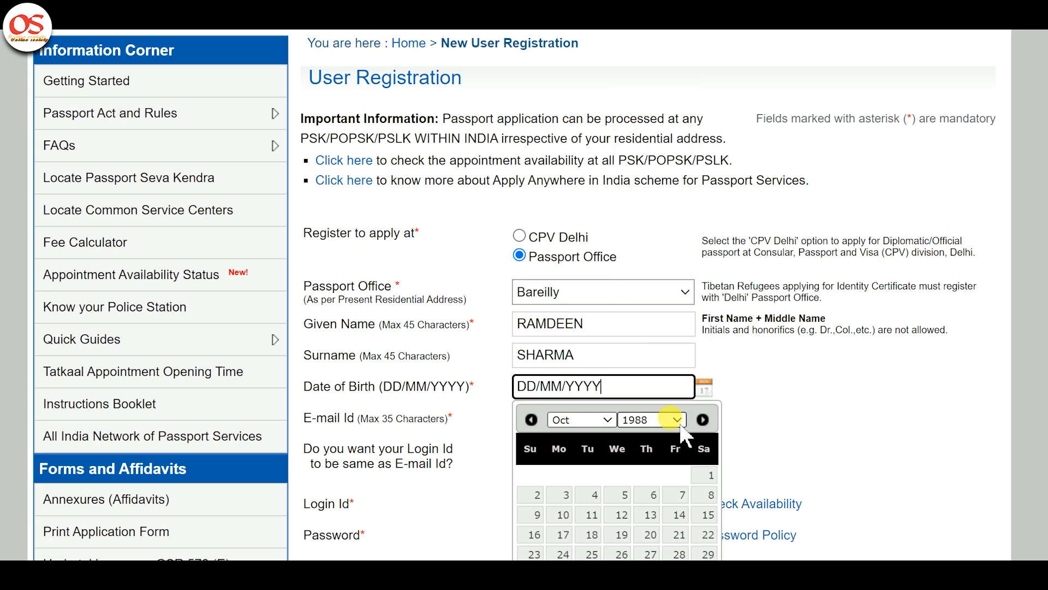
pyautogui.click(653, 495)
pyautogui.click(579, 419)
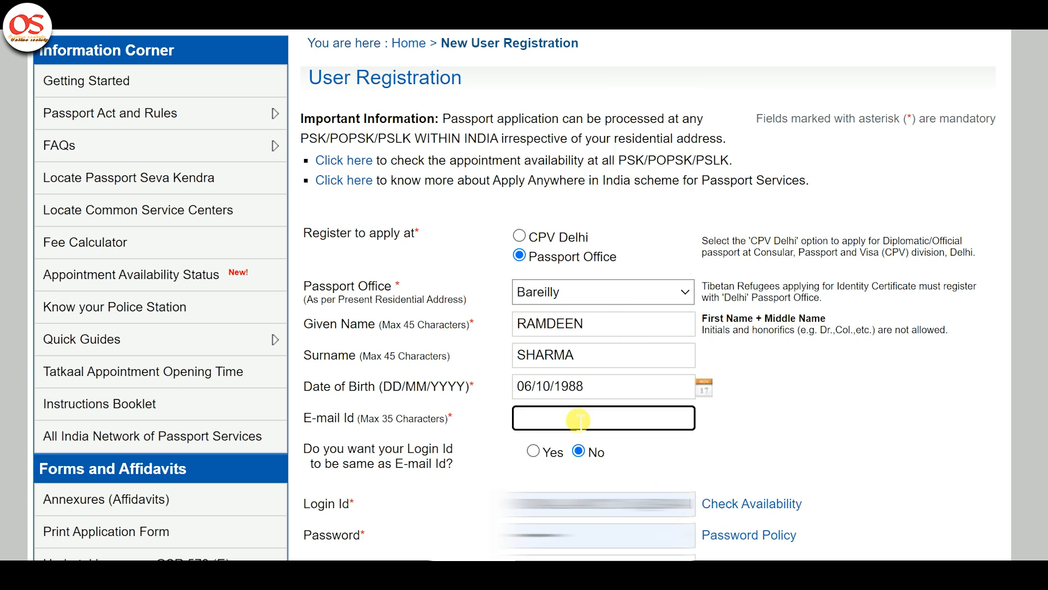
pyautogui.write('EXAM@')
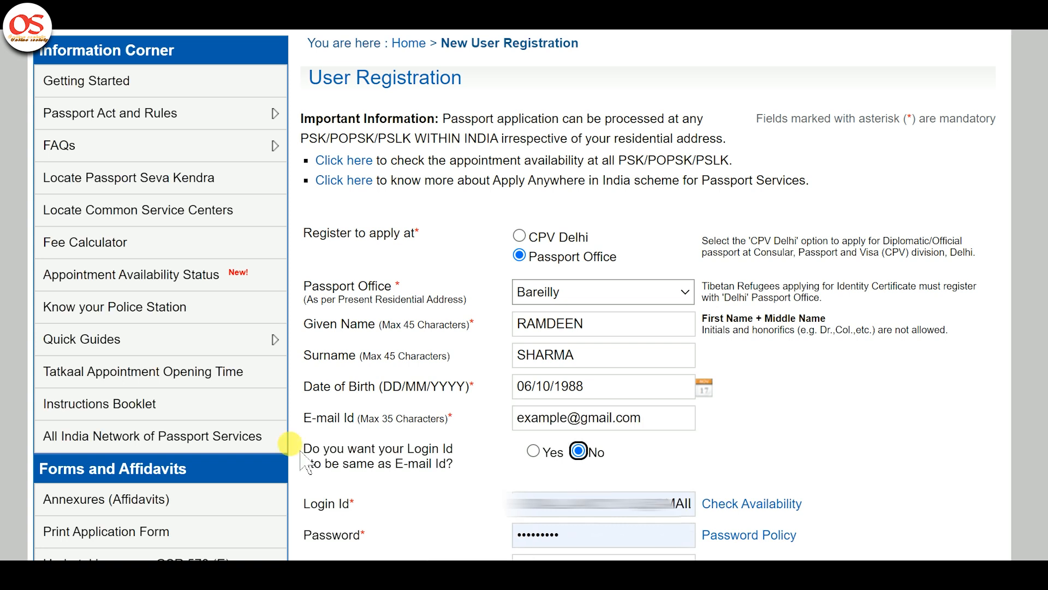
# Step: Choose Yes to make the Login Id the same as the E-mail Id
pyautogui.moveTo(305, 505); pyautogui.dragTo(368, 509)
pyautogui.click(383, 517)
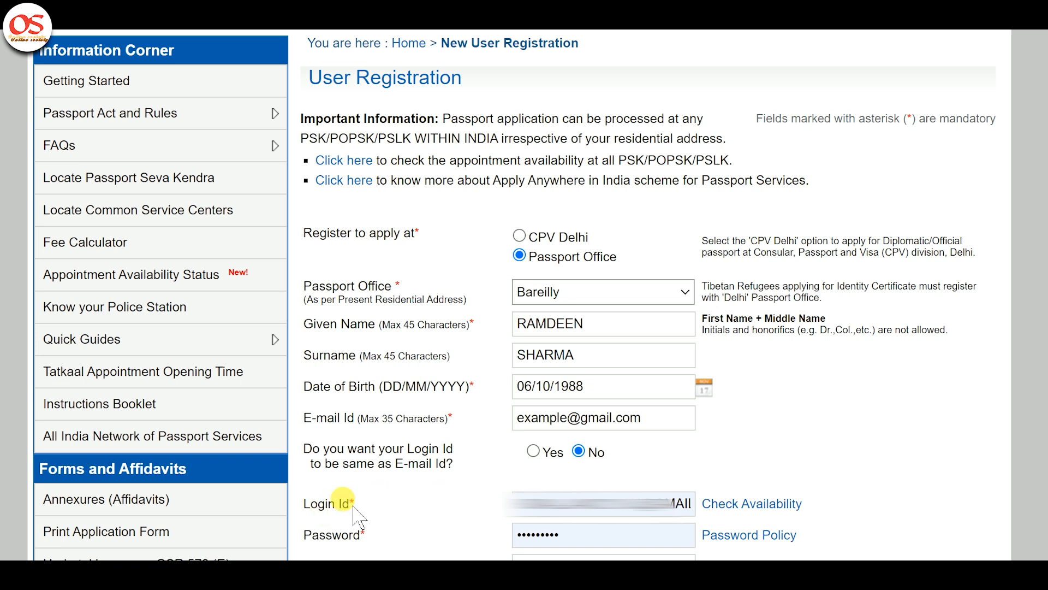
pyautogui.moveTo(400, 448); pyautogui.dragTo(425, 477)
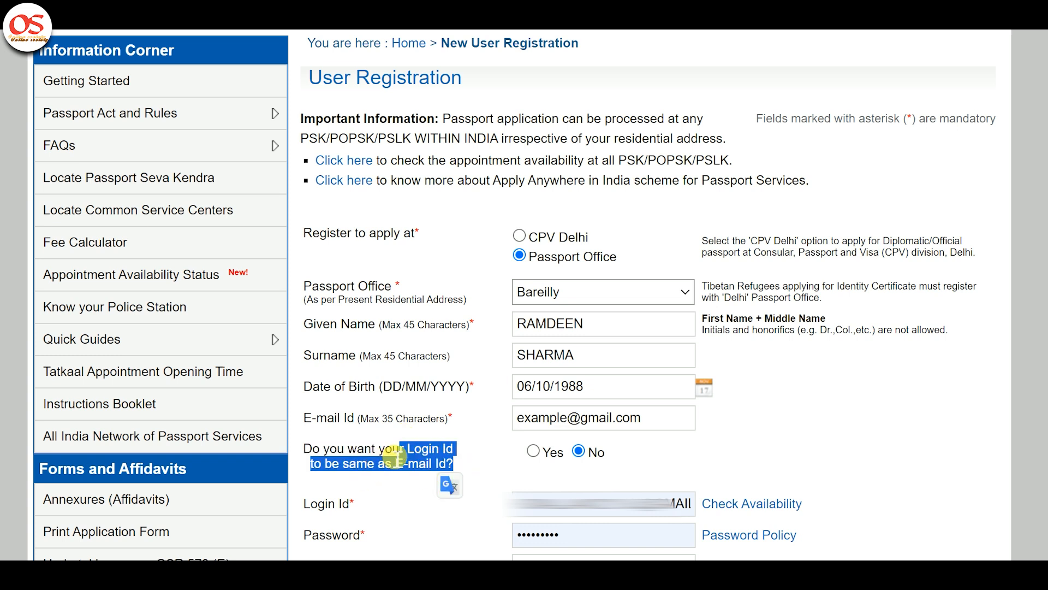
pyautogui.click(364, 477)
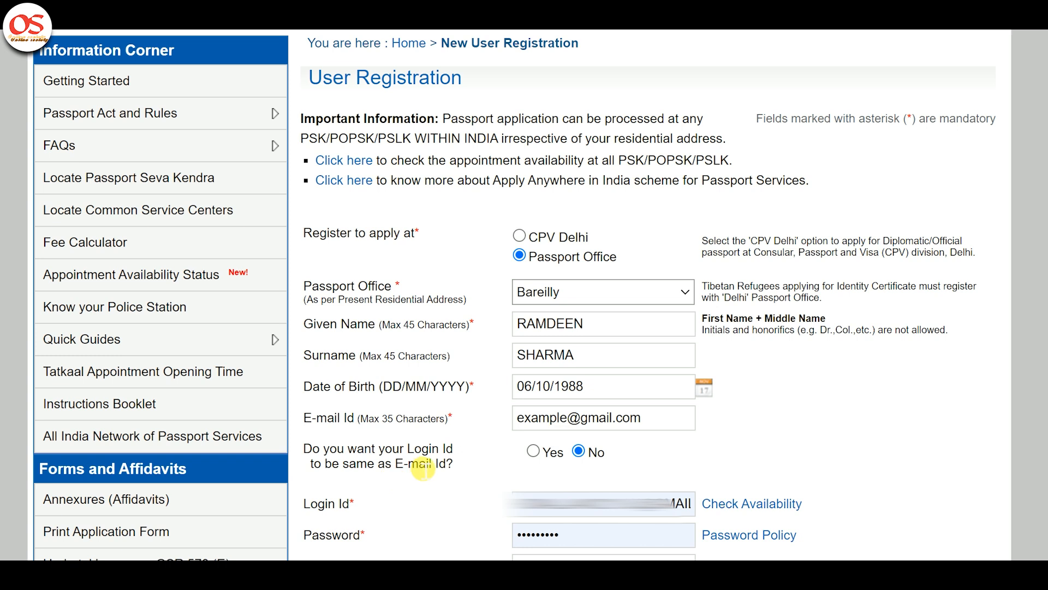
pyautogui.click(535, 452)
pyautogui.moveTo(519, 429); pyautogui.dragTo(675, 434)
pyautogui.moveTo(641, 504); pyautogui.dragTo(497, 503)
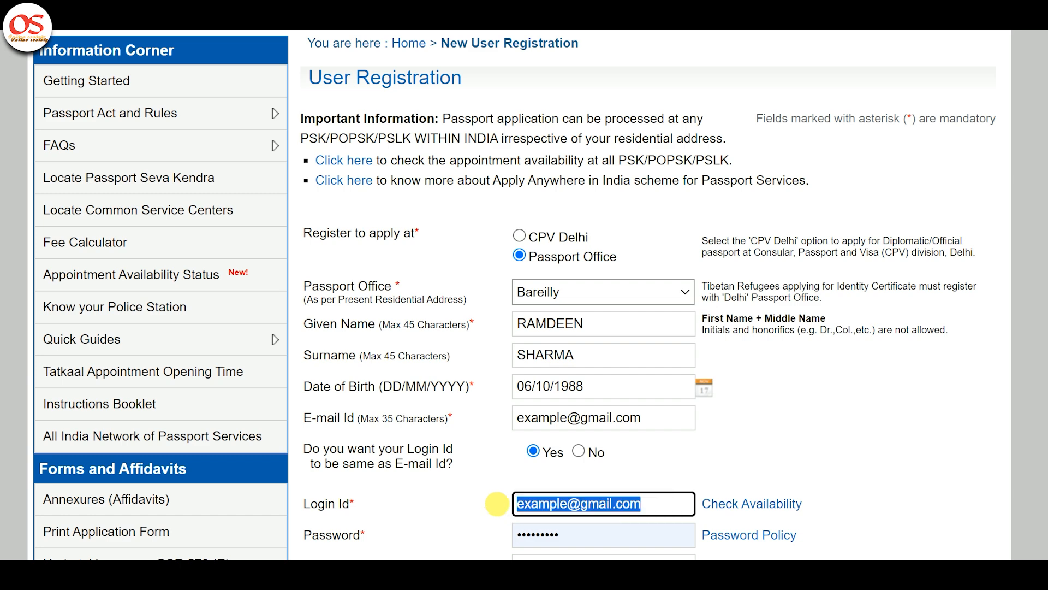
# Step: Replace the prefilled password with the new account password and repeat it in the Confirm Password field
pyautogui.doubleClick(597, 543)
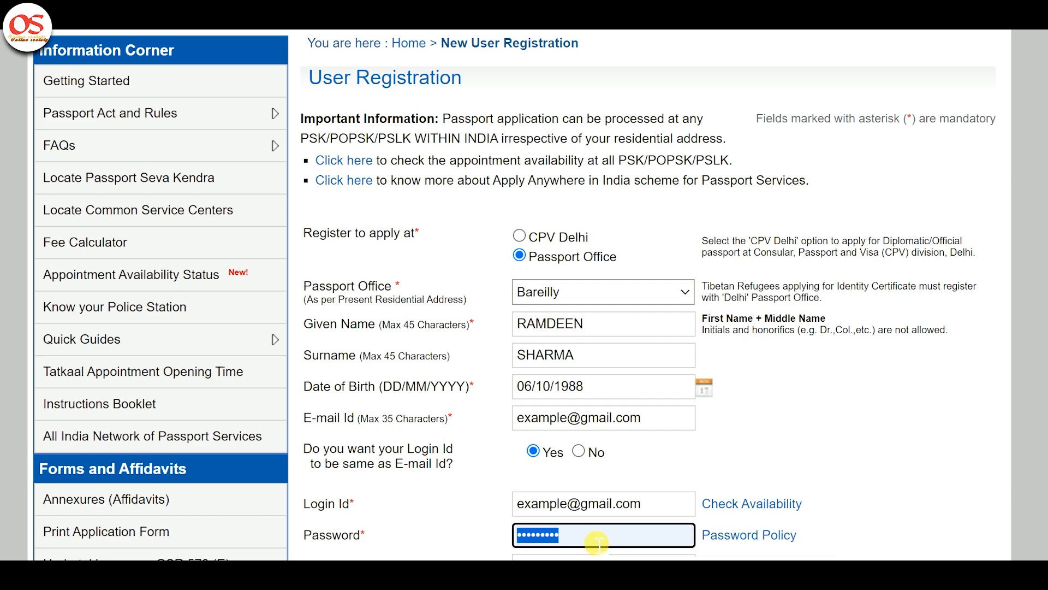
pyautogui.write('a•••••••')
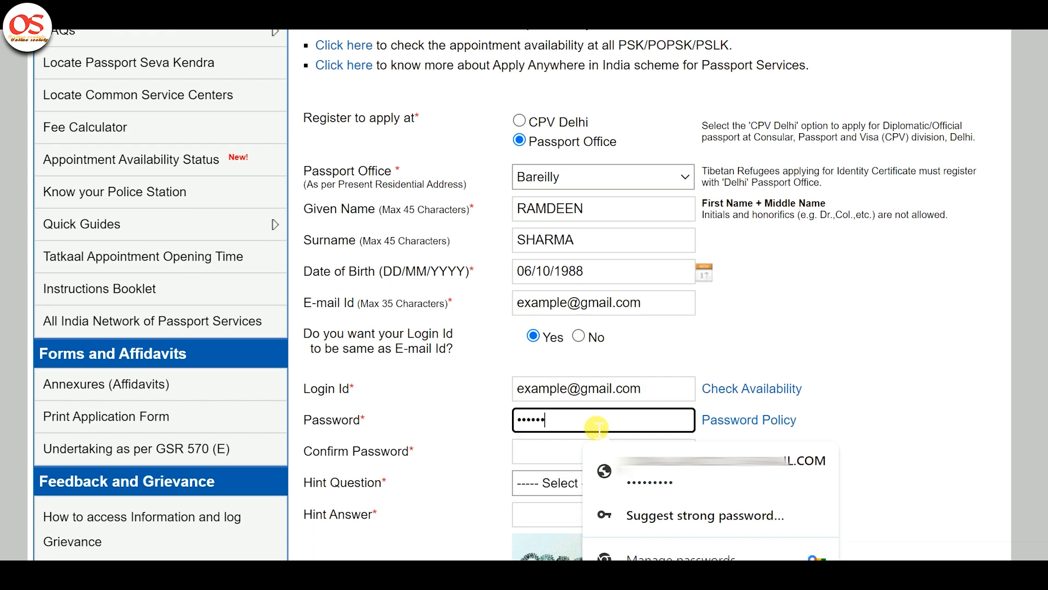
pyautogui.press('Tab')
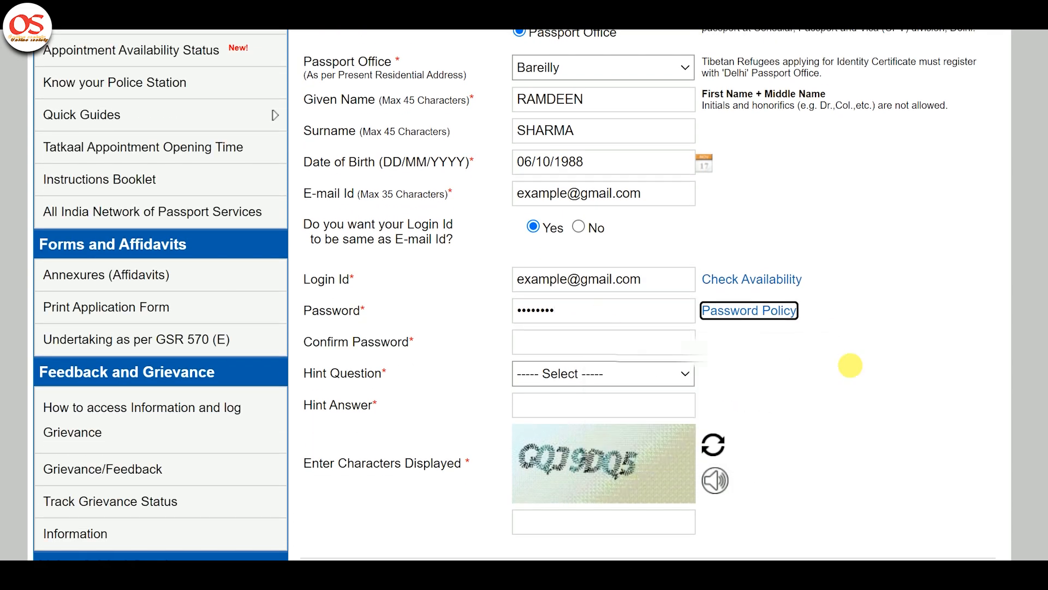
pyautogui.click(604, 341)
pyautogui.write('•••••••')
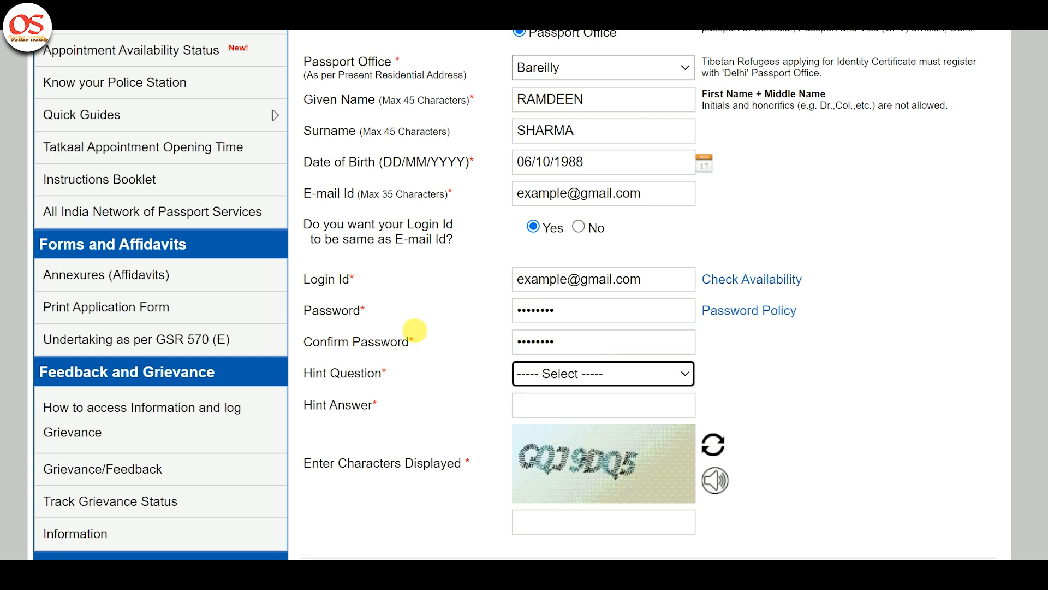
# Step: Choose Birth City as the hint question and fill in the hint answer
pyautogui.click(573, 380)
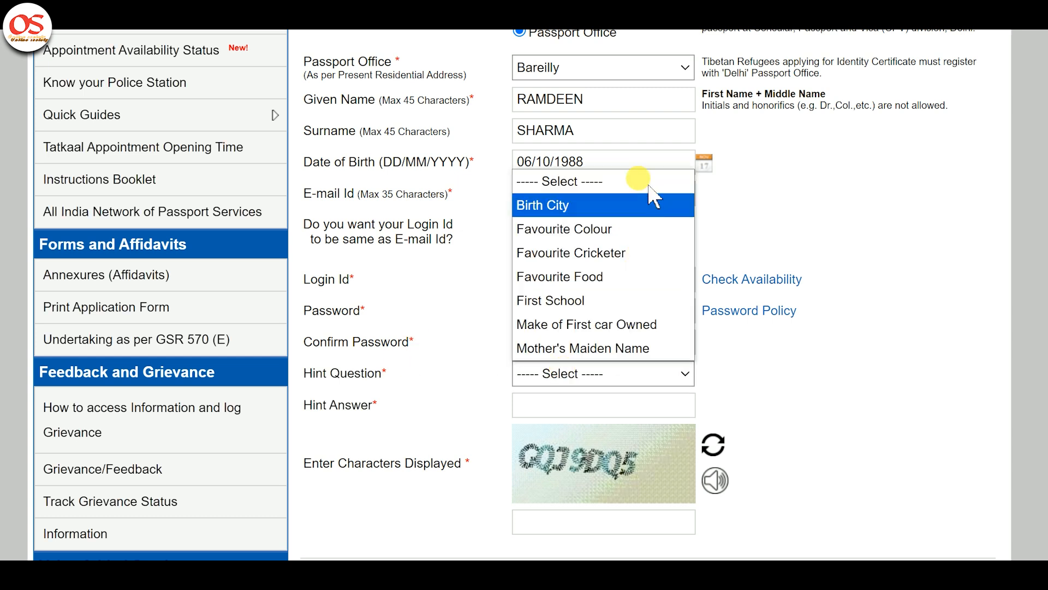
pyautogui.click(625, 206)
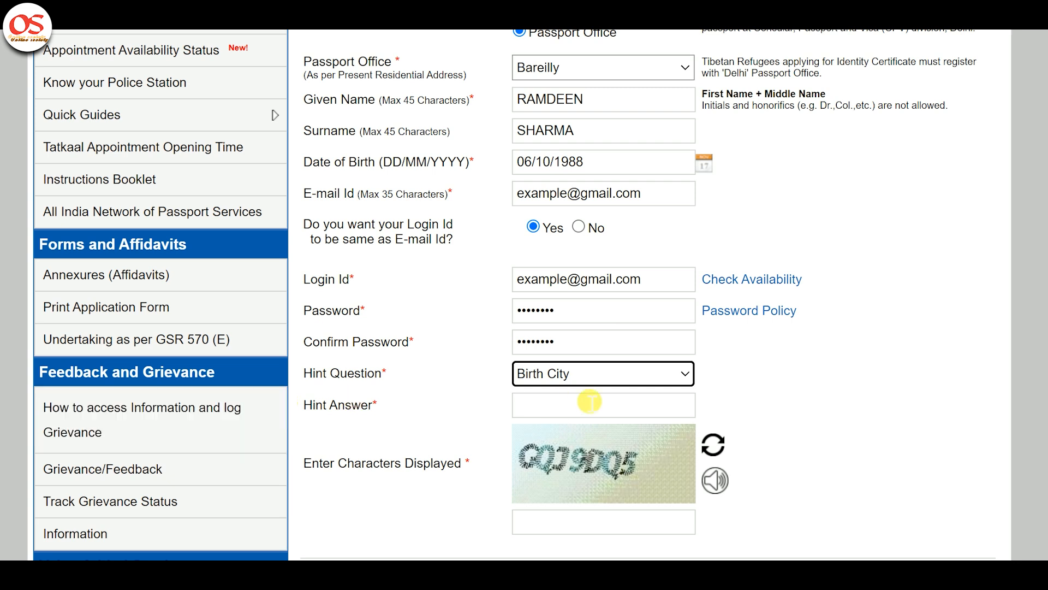
pyautogui.click(590, 374)
pyautogui.click(595, 394)
pyautogui.click(608, 406)
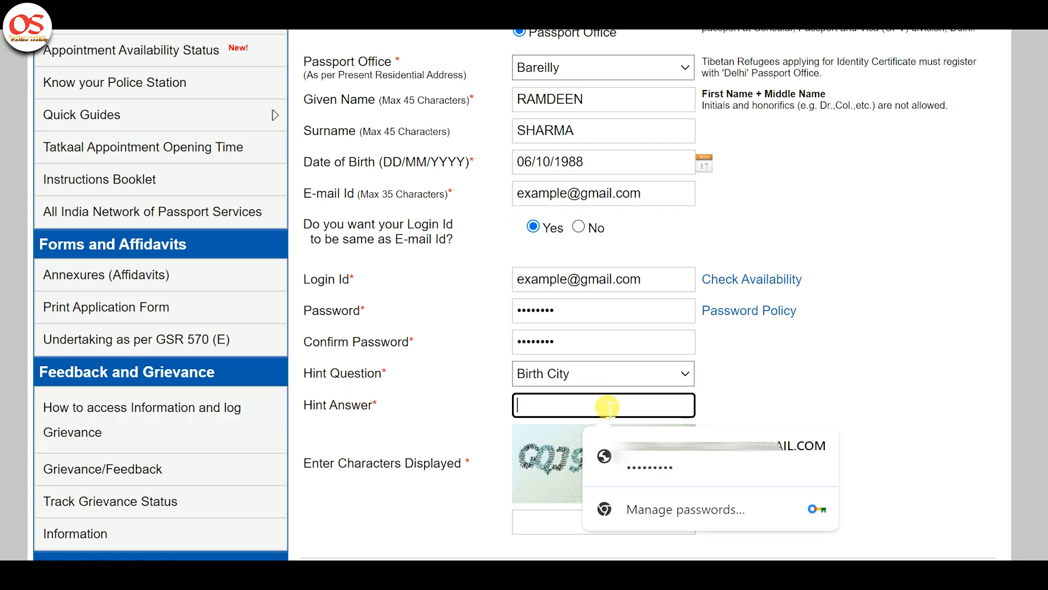
pyautogui.write('•••')
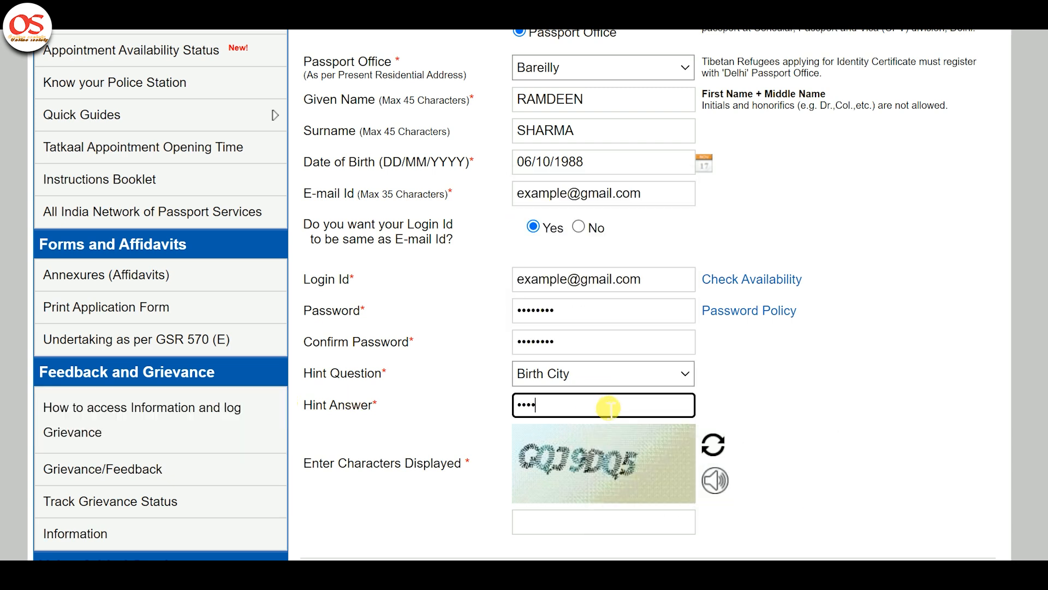
# Step: Enter the displayed captcha characters and submit the user registration
pyautogui.press('Tab')
pyautogui.scroll(-3, 611, 415)
pyautogui.write('QQJ9DQ5')
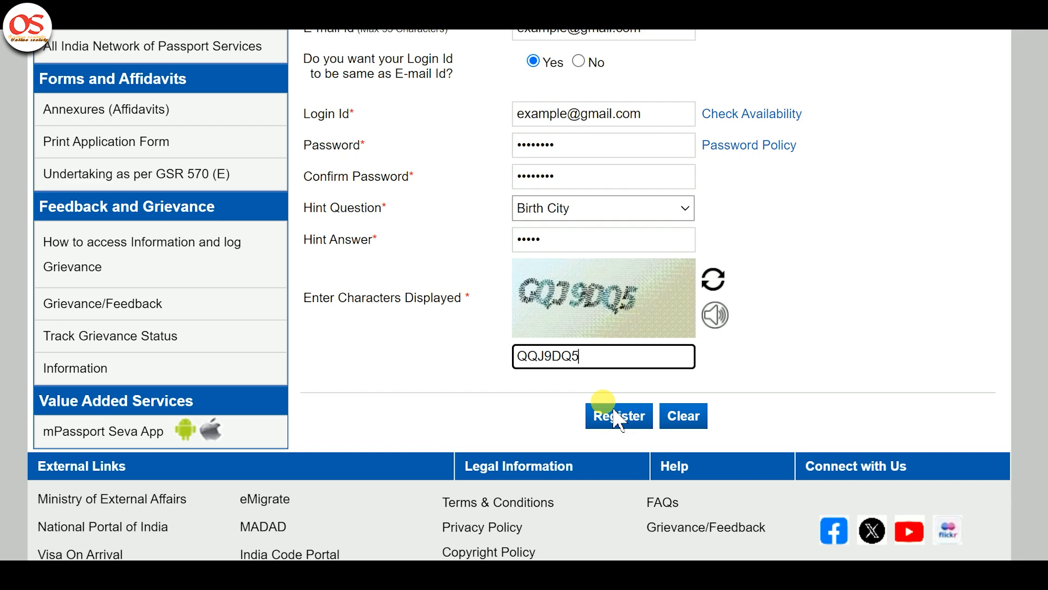
pyautogui.click(622, 423)
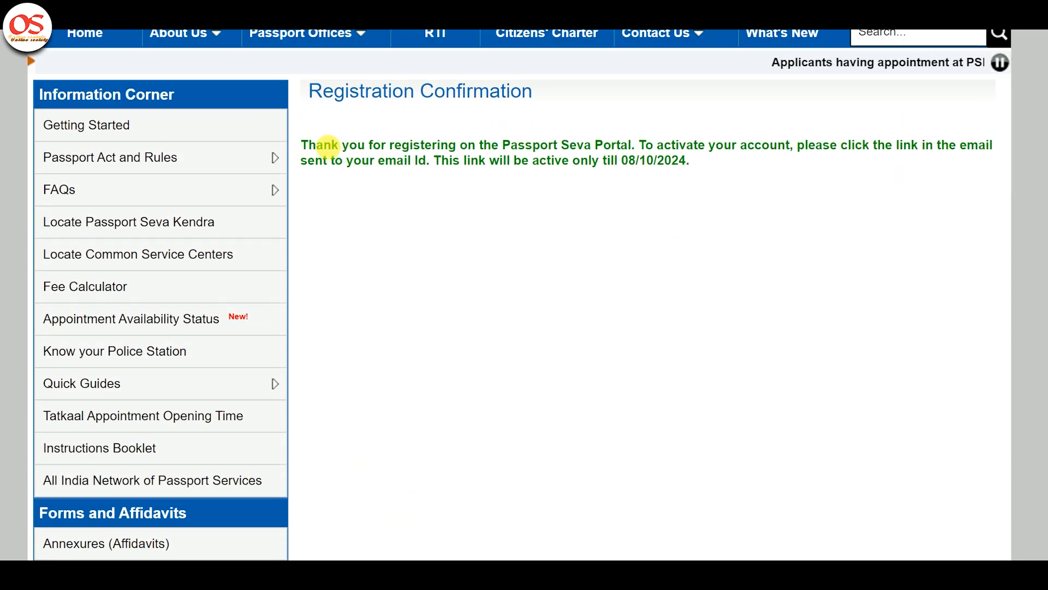
# Step: Open Existing User Login, enter the registered Login Id and continue to the password page
pyautogui.moveTo(328, 146); pyautogui.dragTo(716, 180)
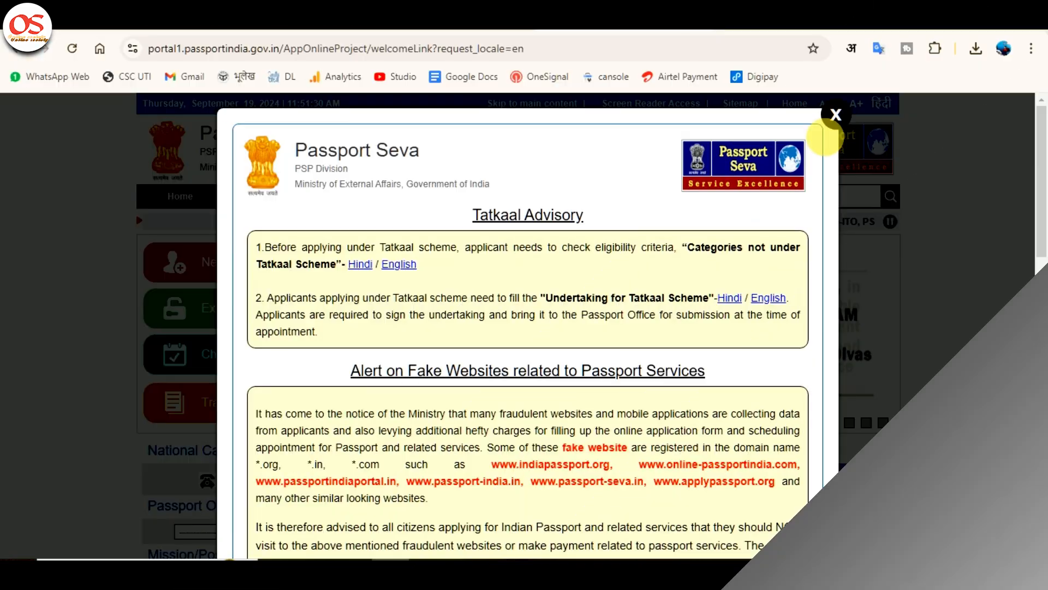
pyautogui.click(838, 112)
pyautogui.click(293, 322)
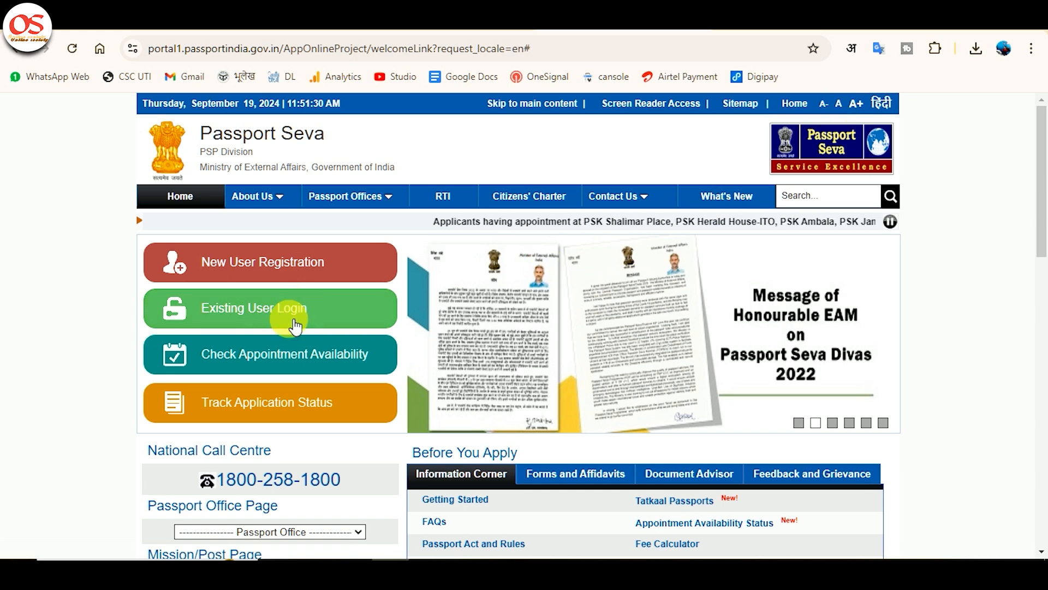
pyautogui.click(294, 322)
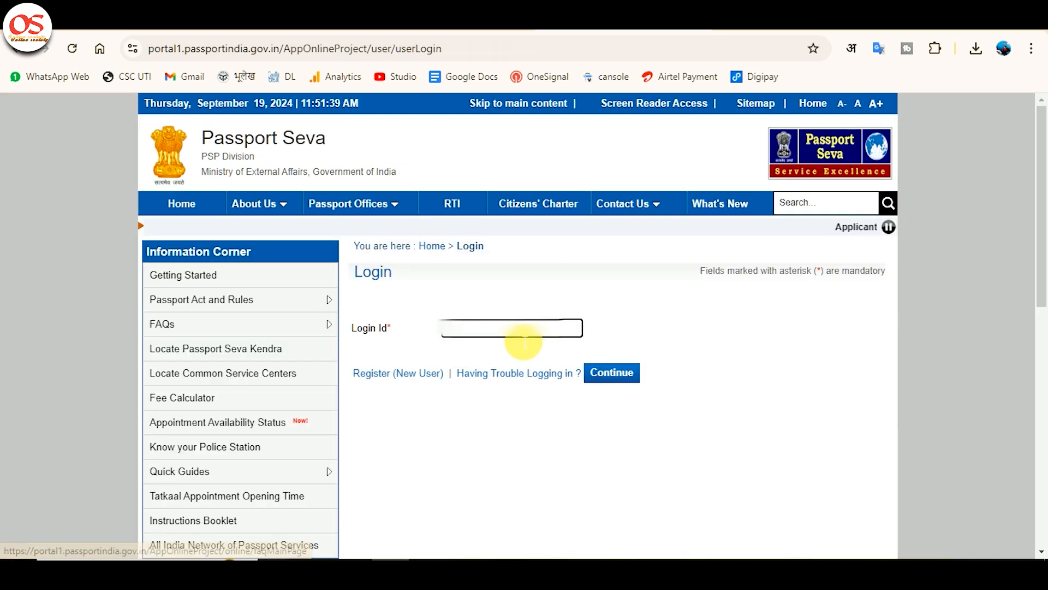
pyautogui.click(525, 340)
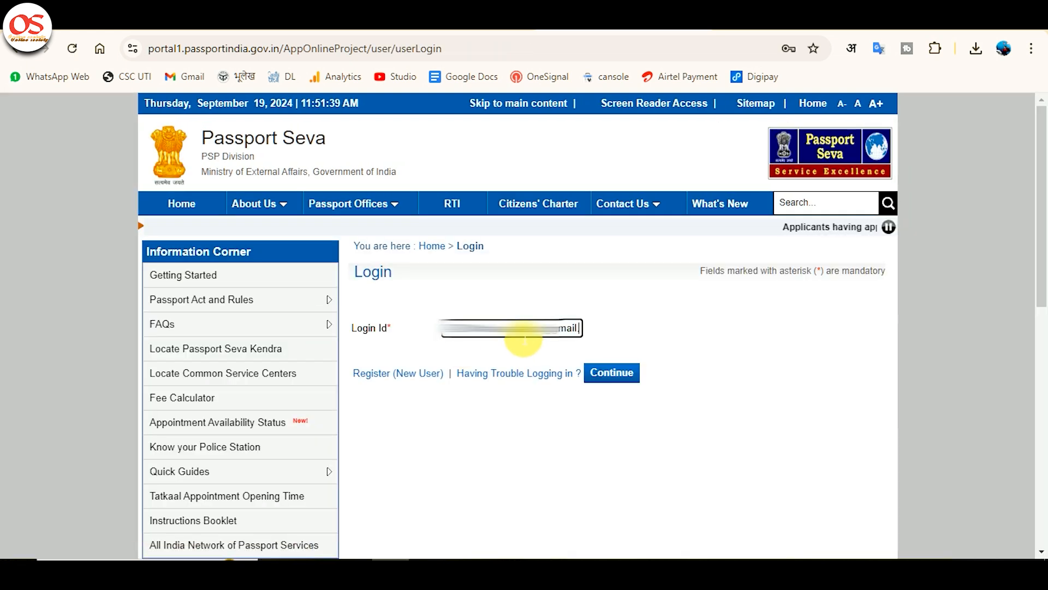
pyautogui.hotkey('ctrl', 'a')
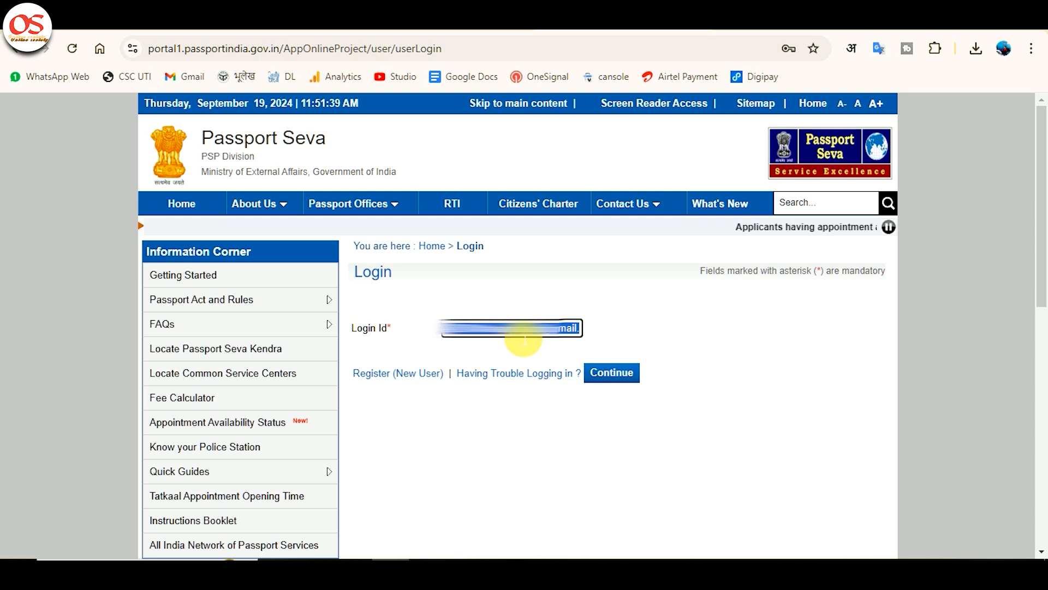
pyautogui.click(637, 375)
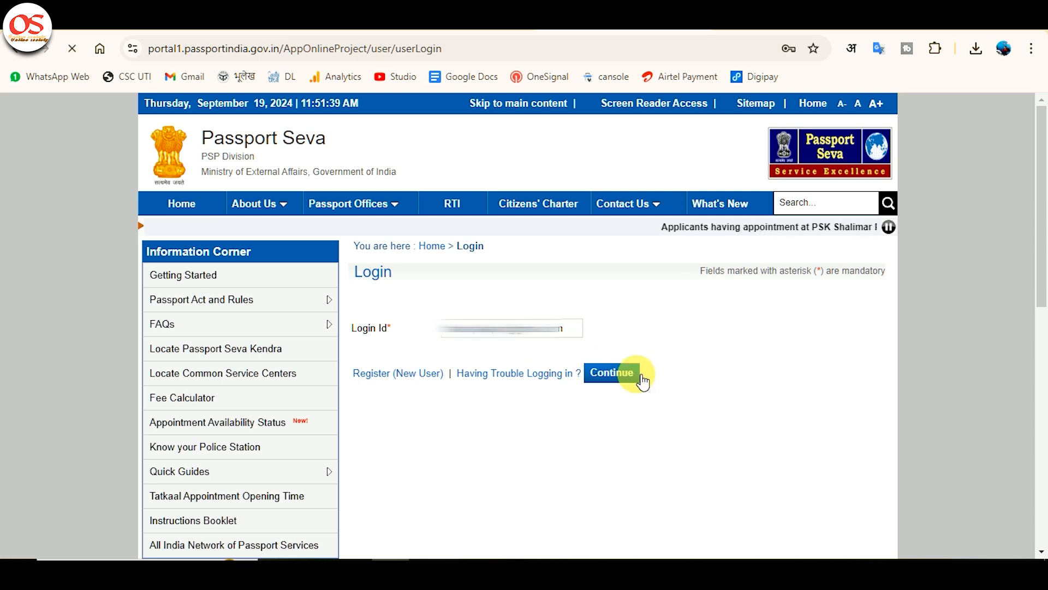
# Step: Enter the account password and the displayed captcha characters, and log in
pyautogui.click(579, 328)
pyautogui.write('••••')
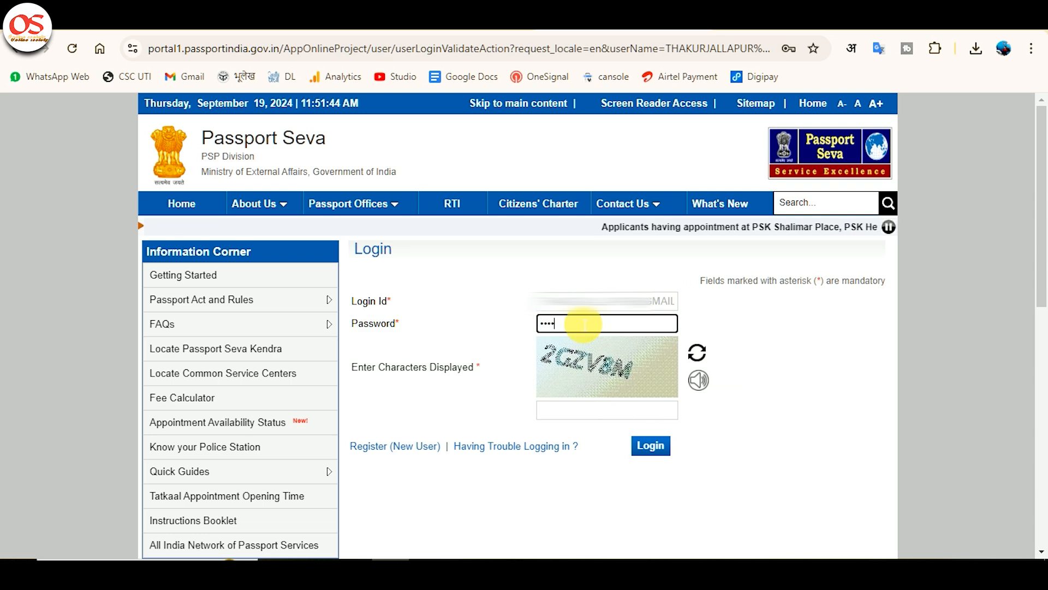
pyautogui.write('•••••')
pyautogui.press('Tab')
pyautogui.write('2')
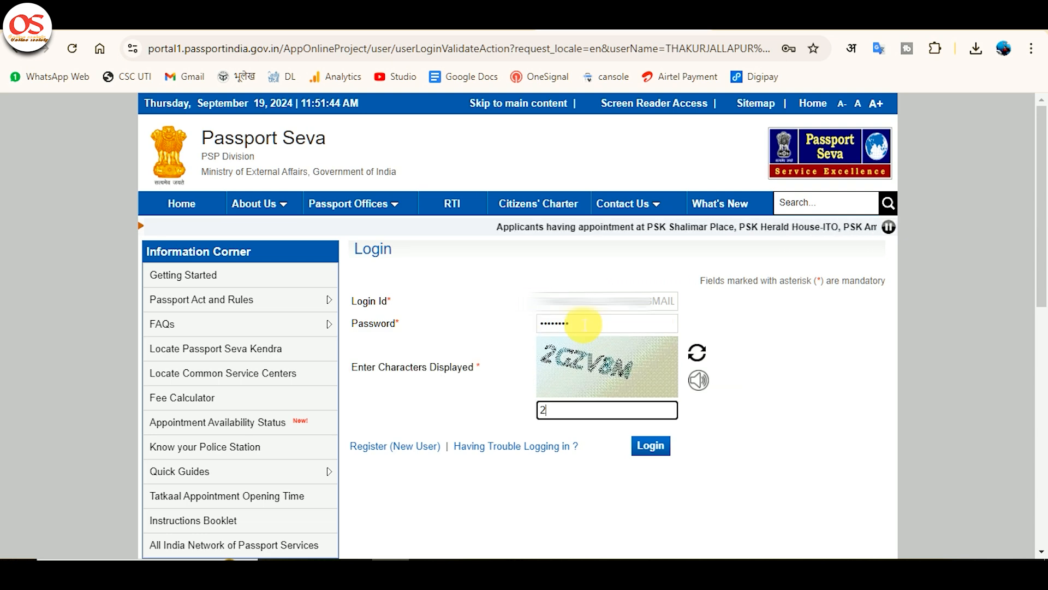
pyautogui.write('GZV8M')
pyautogui.click(655, 447)
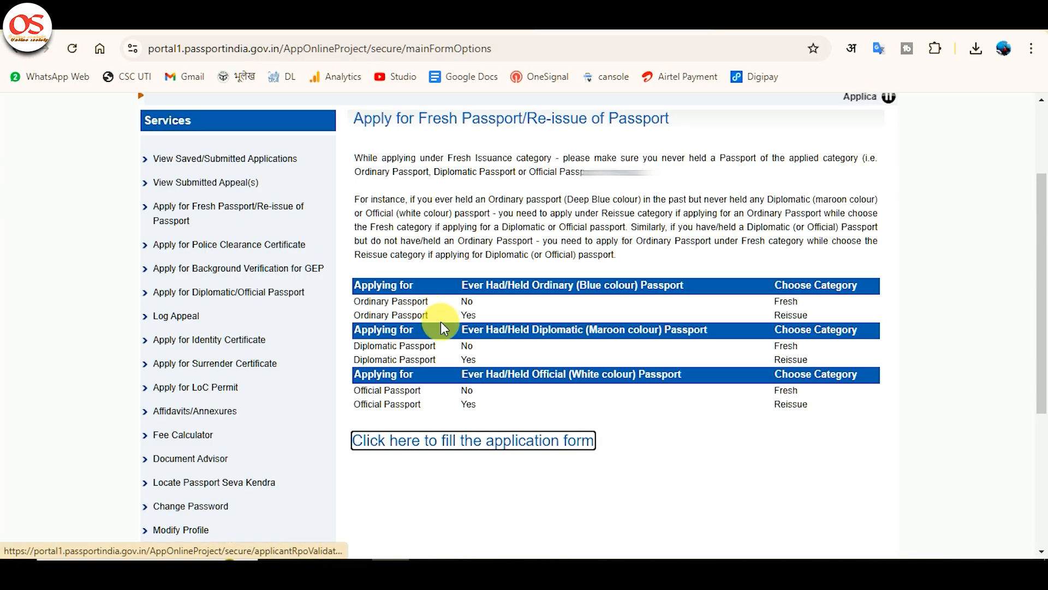
# Step: Open the application form and choose Uttar Pradesh as the state and Shahjahanpur as the district for the RPO selection
pyautogui.click(474, 445)
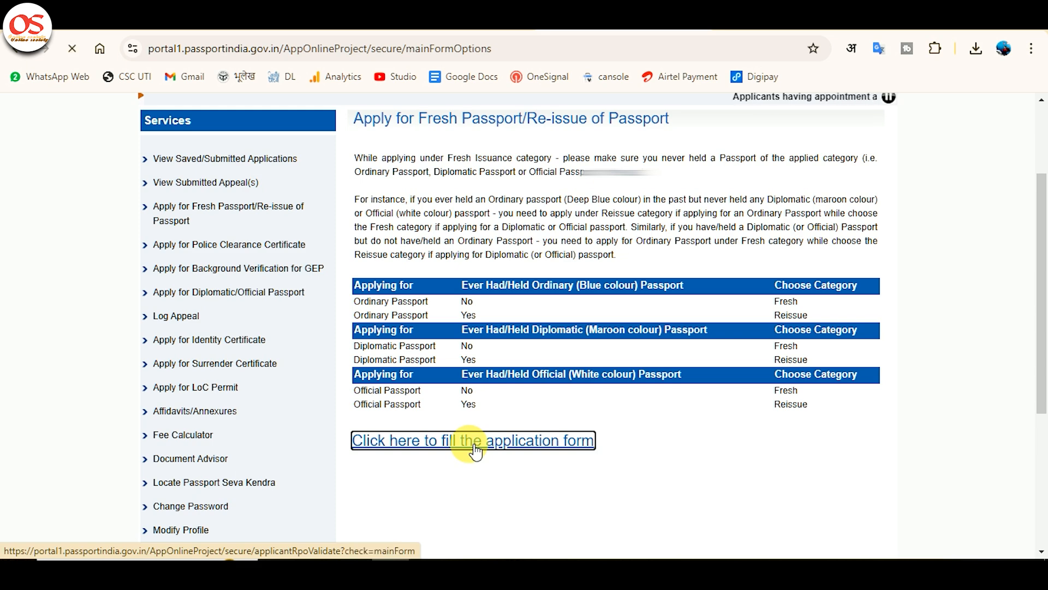
pyautogui.click(633, 421)
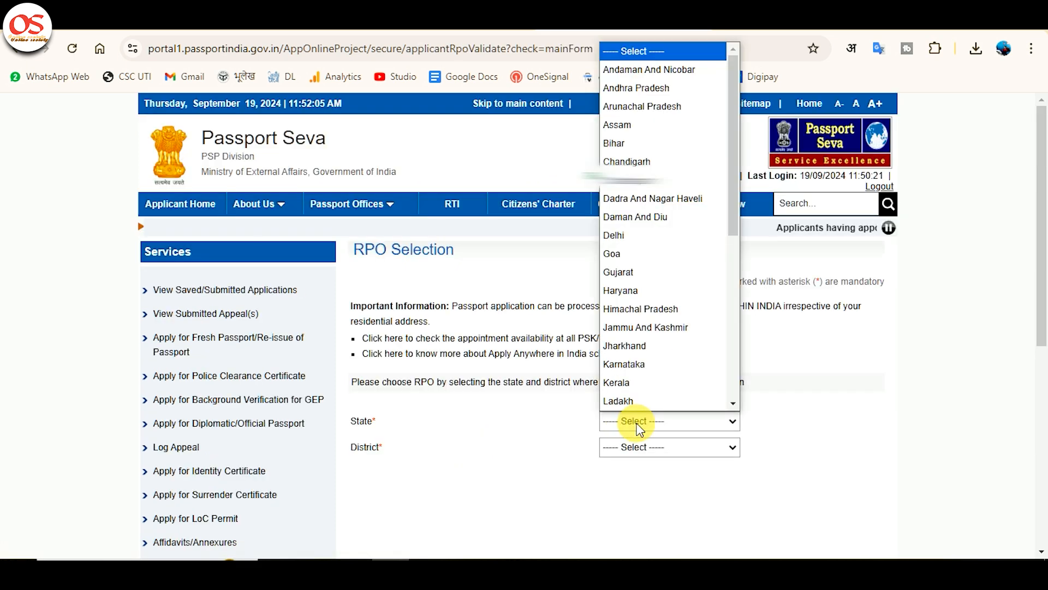
pyautogui.press('u')
pyautogui.click(639, 425)
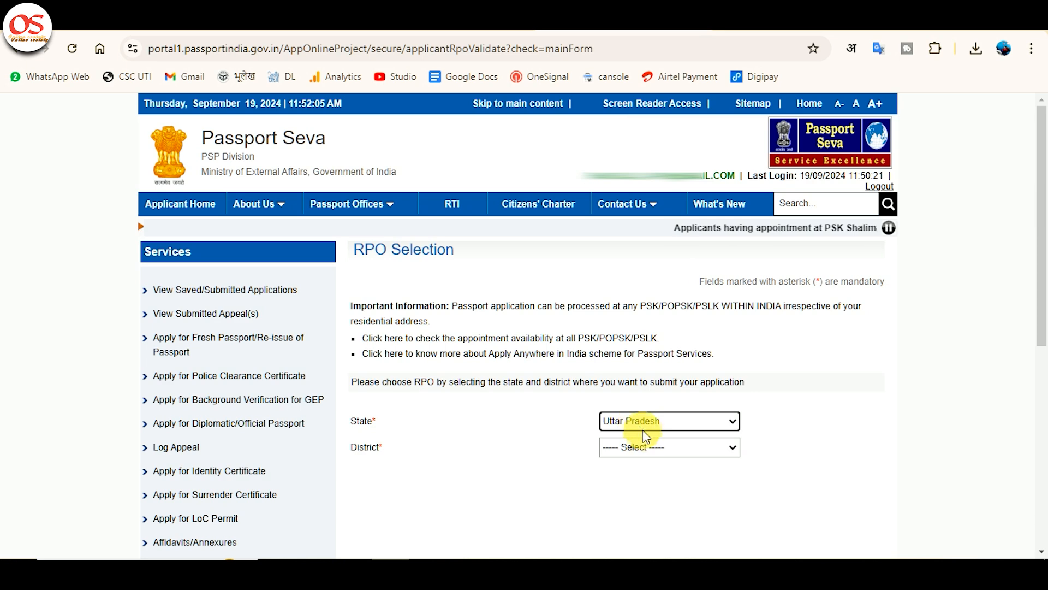
pyautogui.click(650, 445)
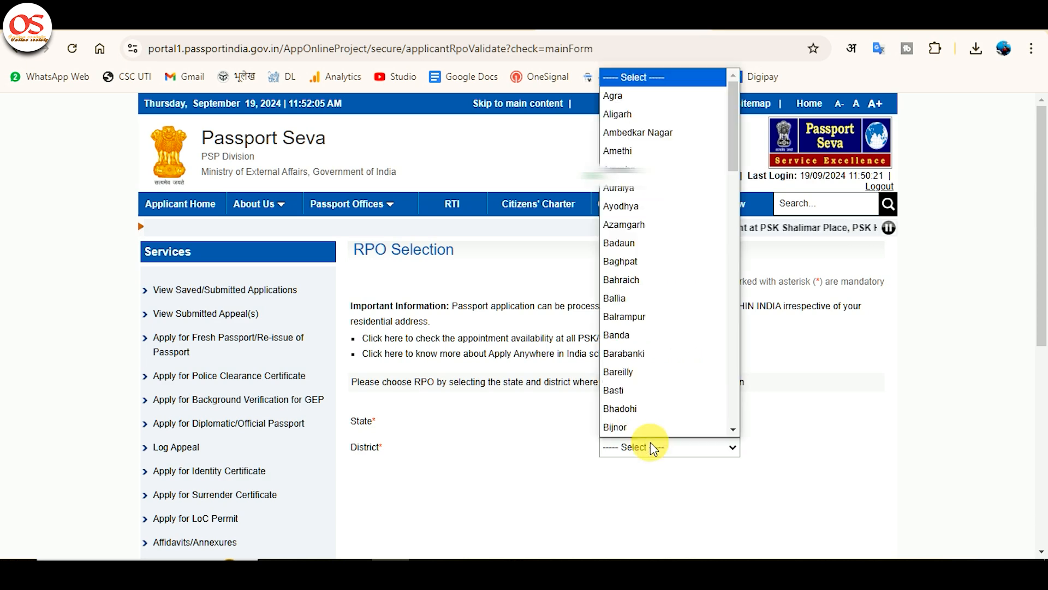
pyautogui.press('s')
pyautogui.press('h')
pyautogui.press('Return')
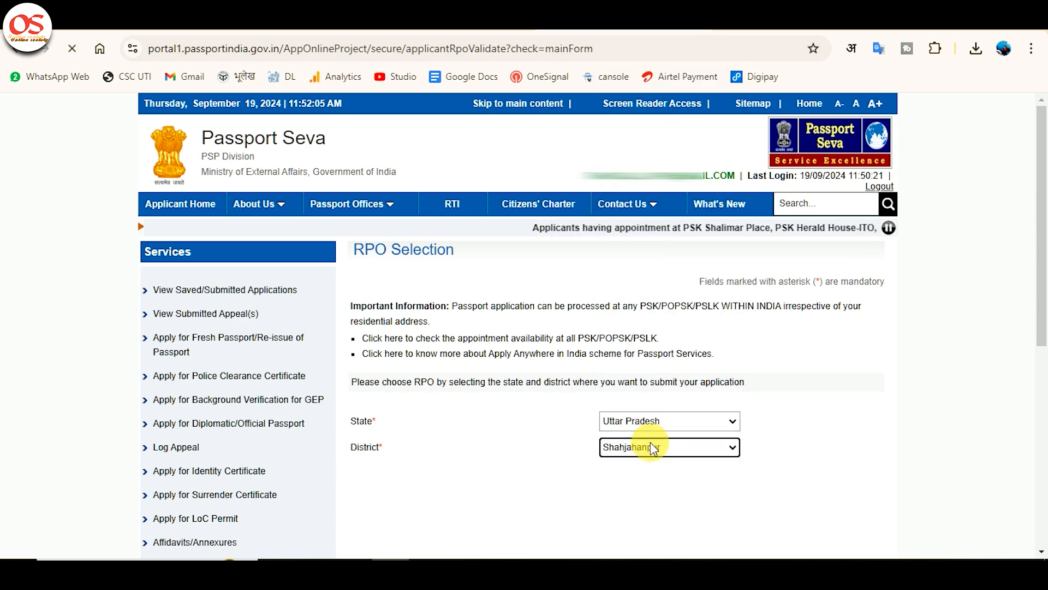
# Step: Set the passport type to Fresh Passport, Normal application and 36 Pages booklet, and continue to Applicant Details
pyautogui.scroll(-3, 549, 355)
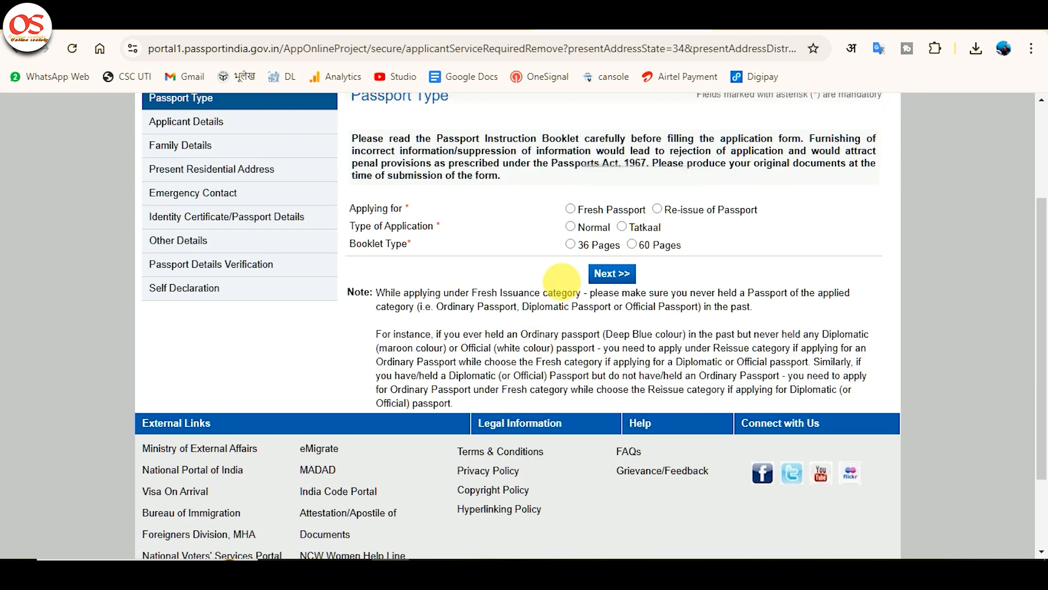
pyautogui.click(570, 209)
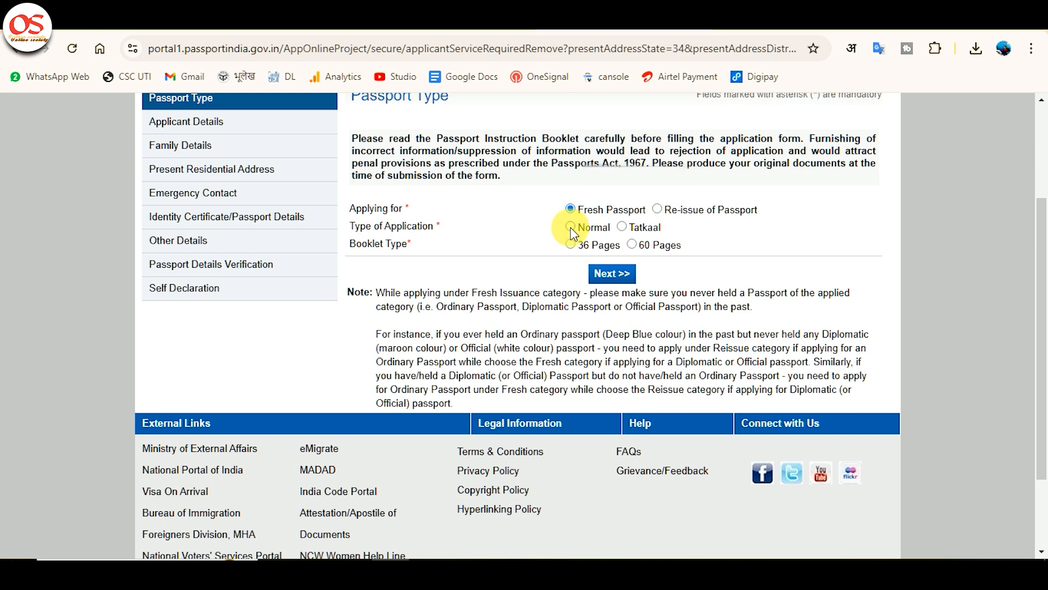
pyautogui.click(571, 227)
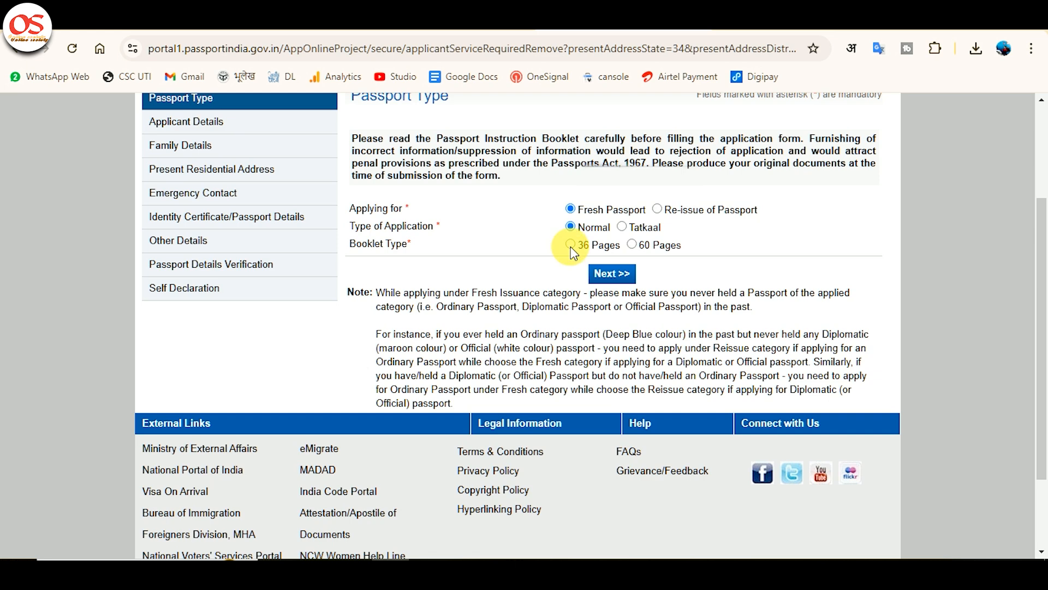
pyautogui.click(571, 248)
pyautogui.click(613, 273)
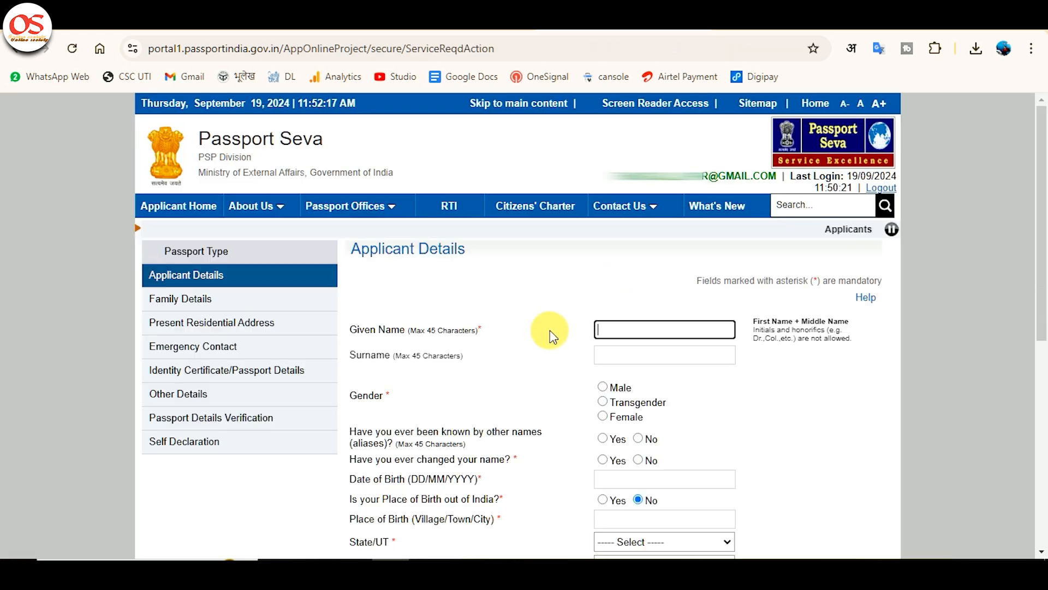
# Step: Fill in the applicant's given name and surname, and set the gender to Male
pyautogui.click(636, 330)
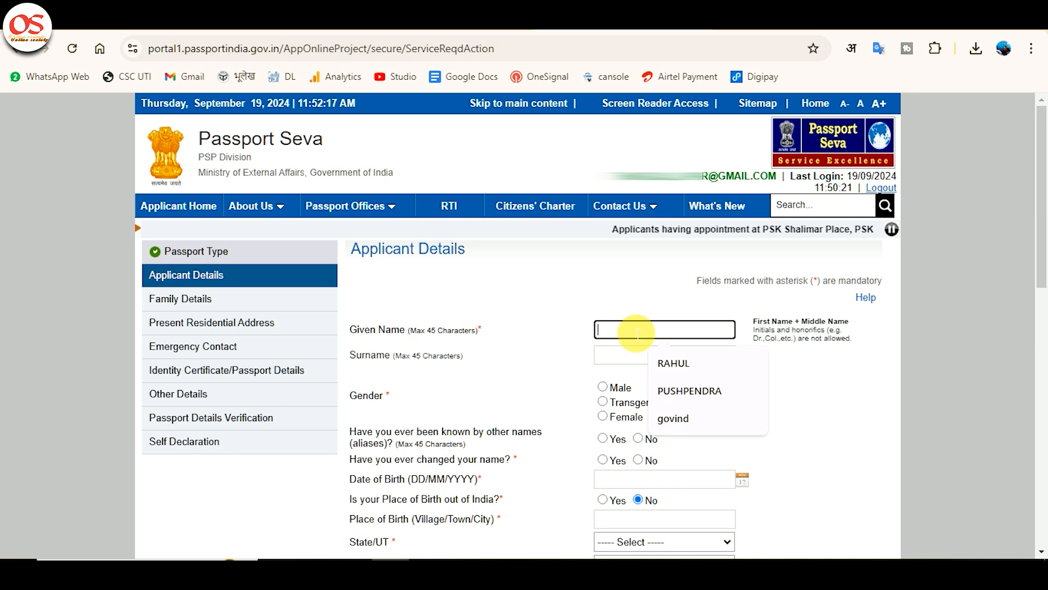
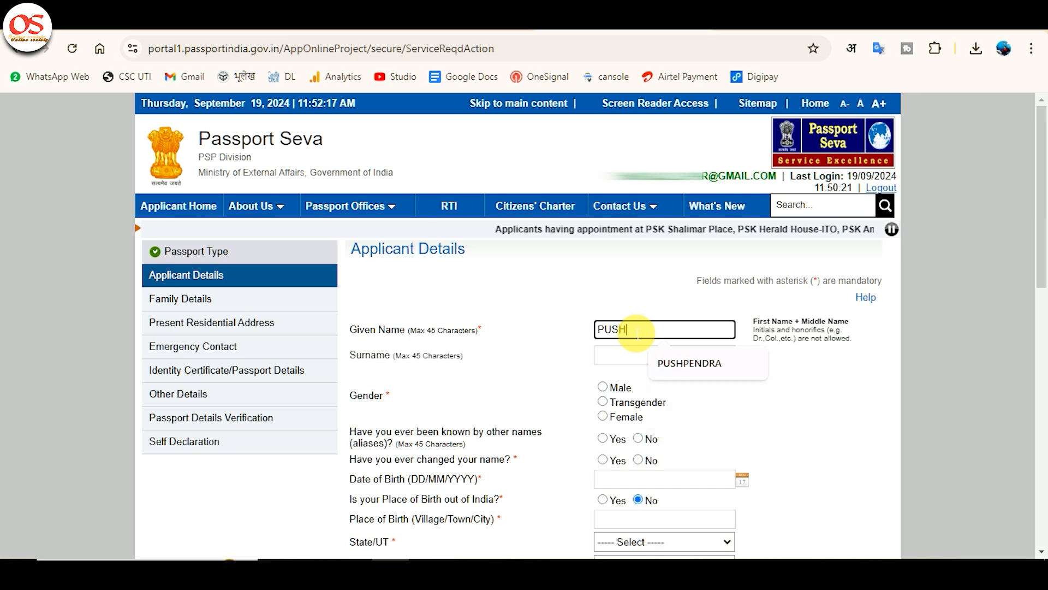
pyautogui.click(702, 372)
pyautogui.click(638, 362)
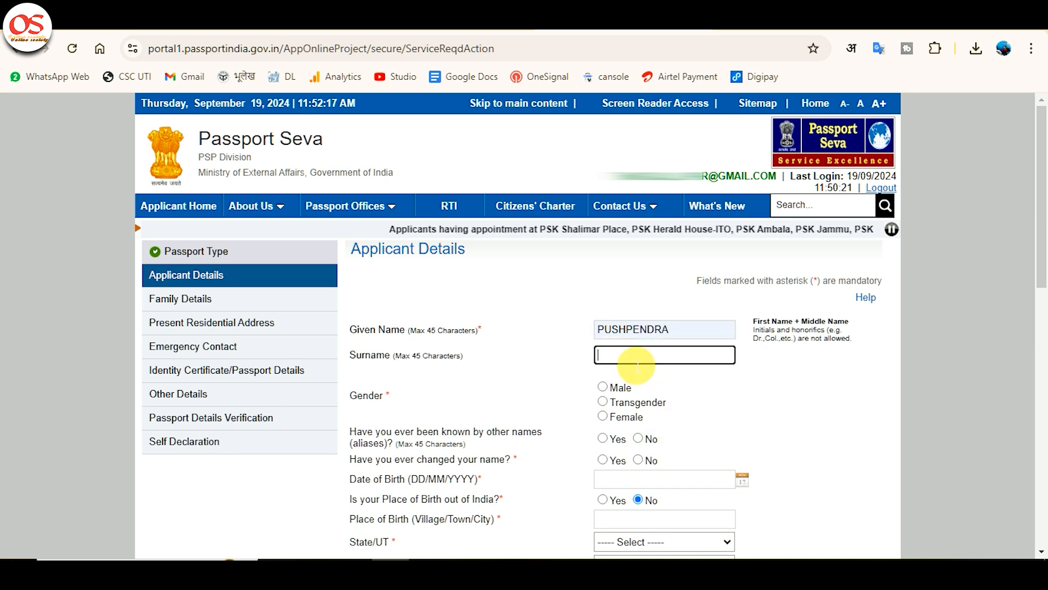
pyautogui.press('Tab')
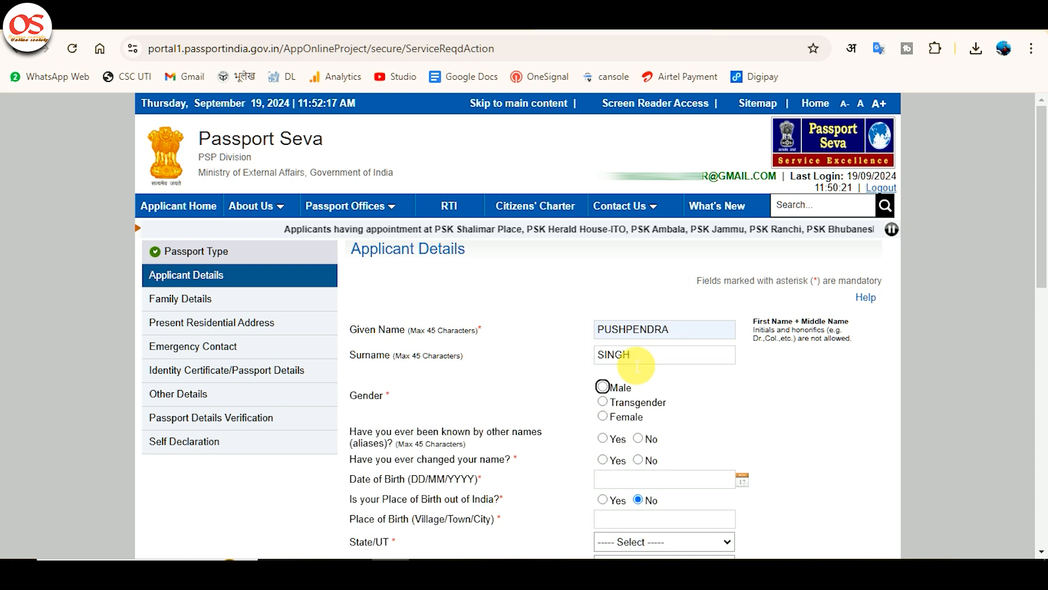
pyautogui.click(602, 387)
# Step: Answer No to both being known by other names and ever having changed the name
pyautogui.scroll(-1, 604, 391)
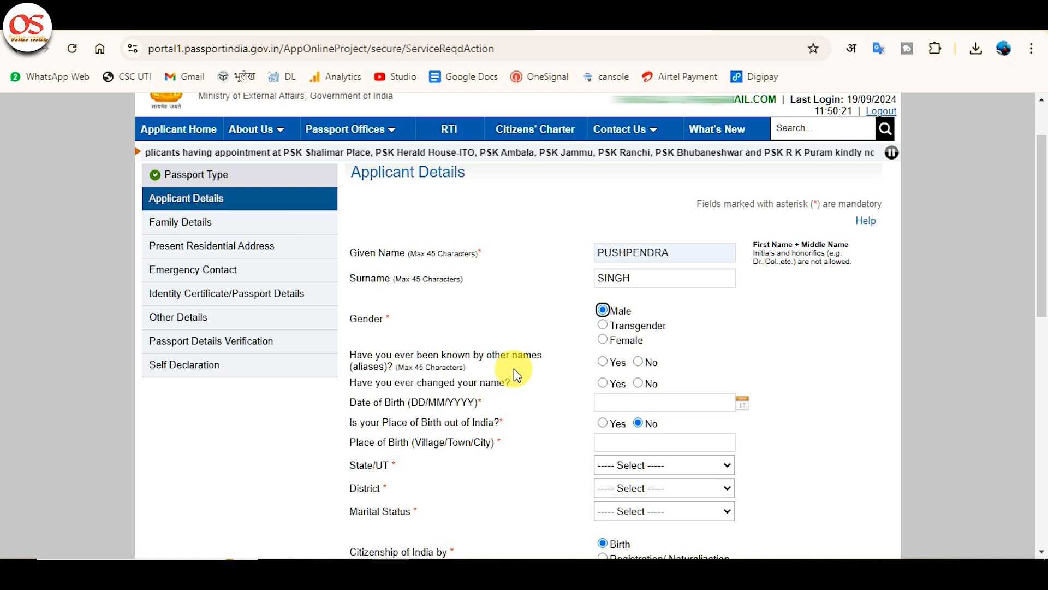
pyautogui.click(639, 362)
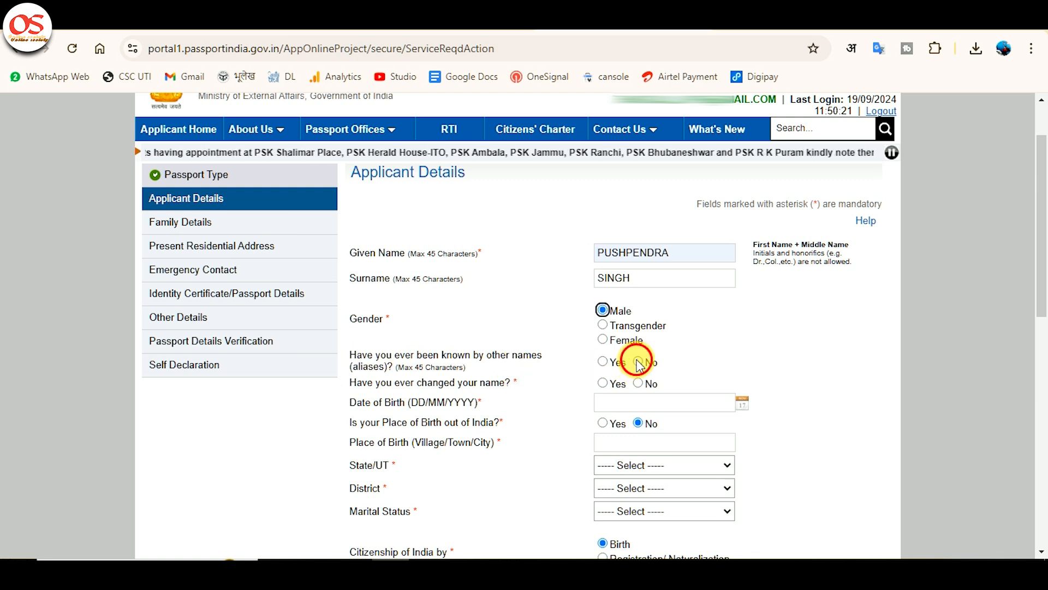
pyautogui.click(639, 383)
# Step: Fill in the applicant's date of birth with the date picker
pyautogui.click(731, 402)
pyautogui.click(742, 403)
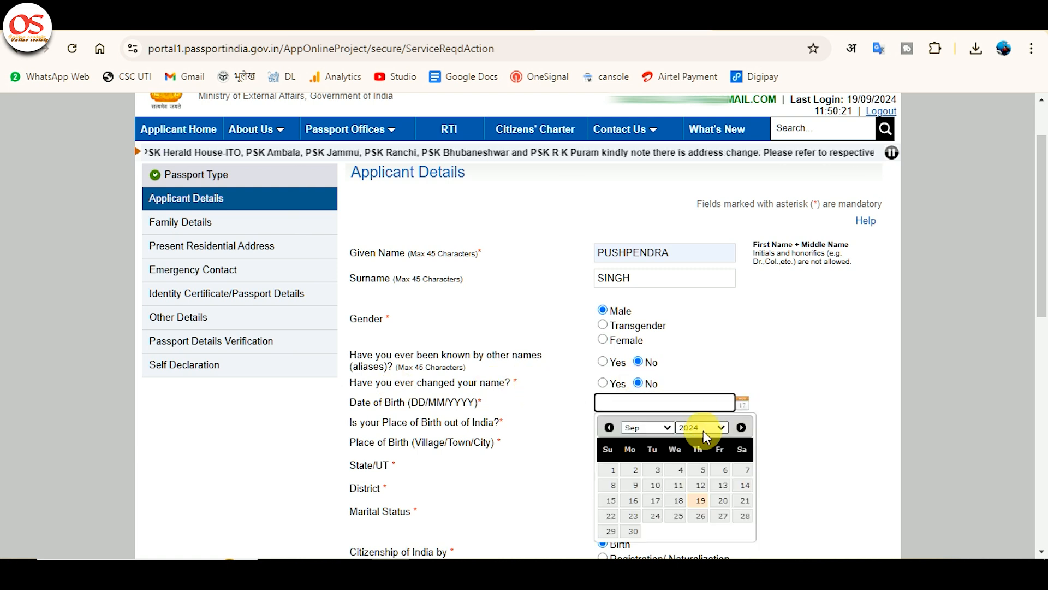
pyautogui.click(704, 430)
pyautogui.write('1999')
pyautogui.press('Return')
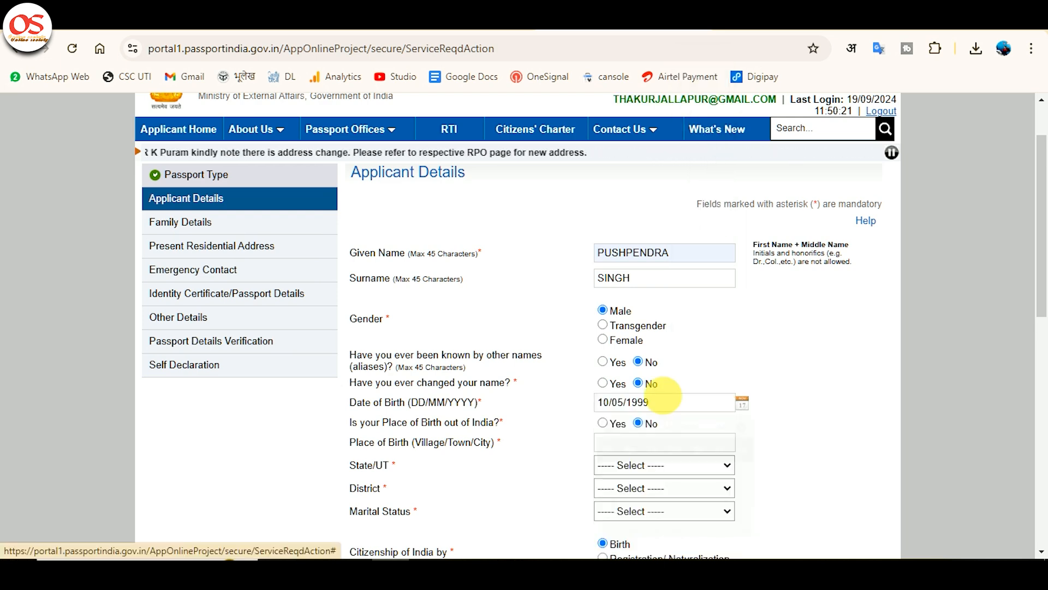
# Step: Set the place of birth's State/UT to Uttar Pradesh and its district to Shahjahanpur
pyautogui.scroll(-1, 620, 339)
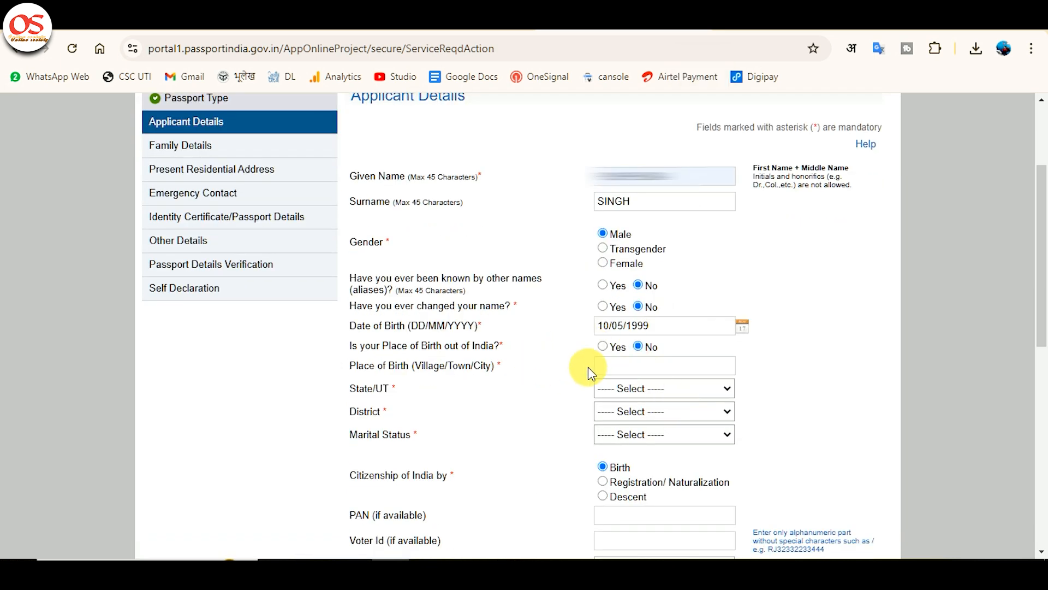
pyautogui.click(650, 389)
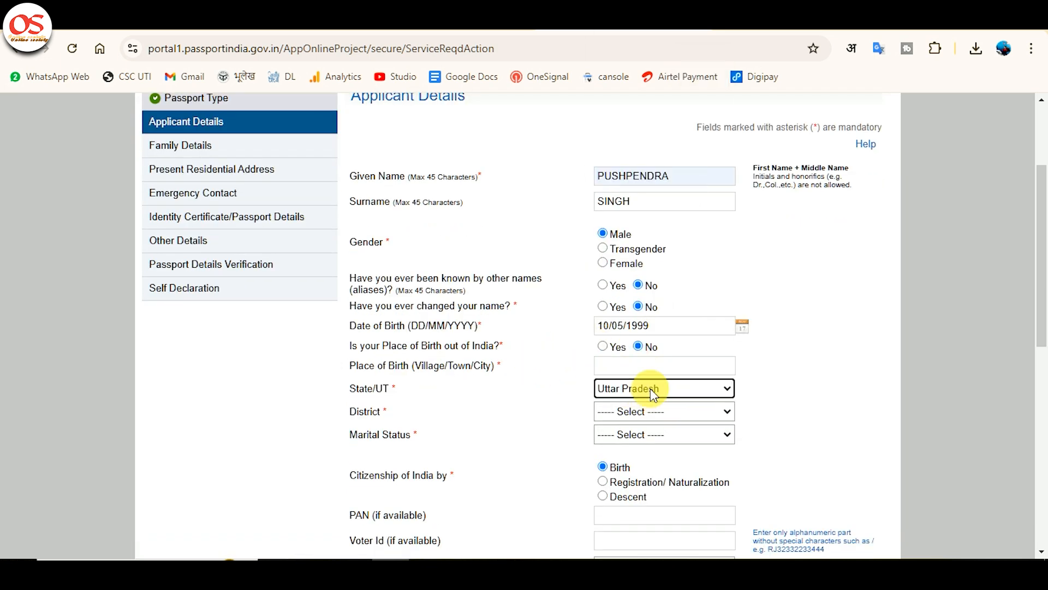
pyautogui.click(669, 415)
pyautogui.write('sh')
pyautogui.click(670, 414)
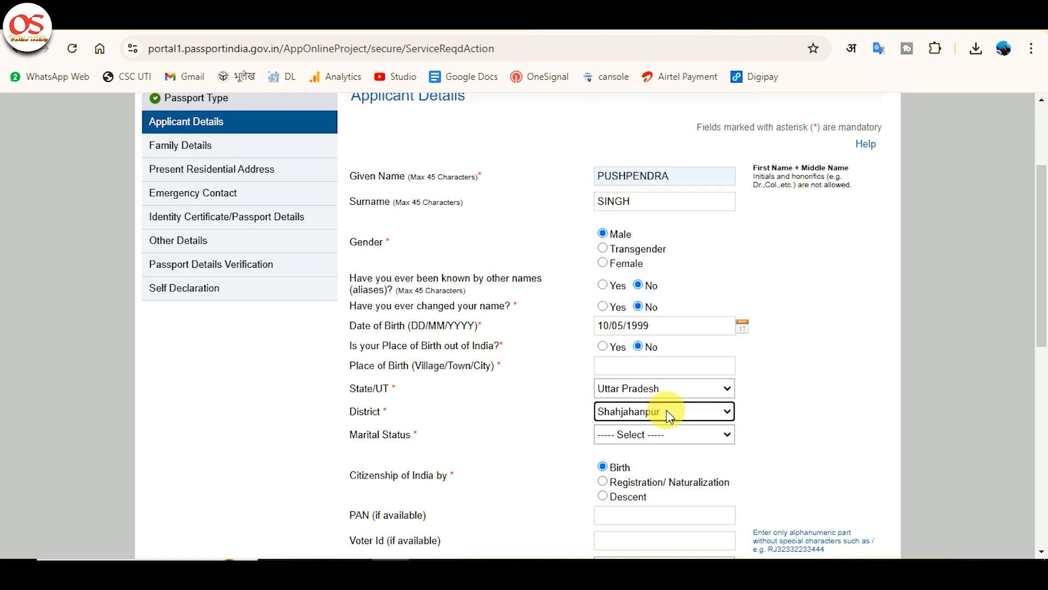
# Step: Set the applicant's marital status to Single
pyautogui.click(679, 441)
pyautogui.press('Down')
pyautogui.press('s')
pyautogui.press('s')
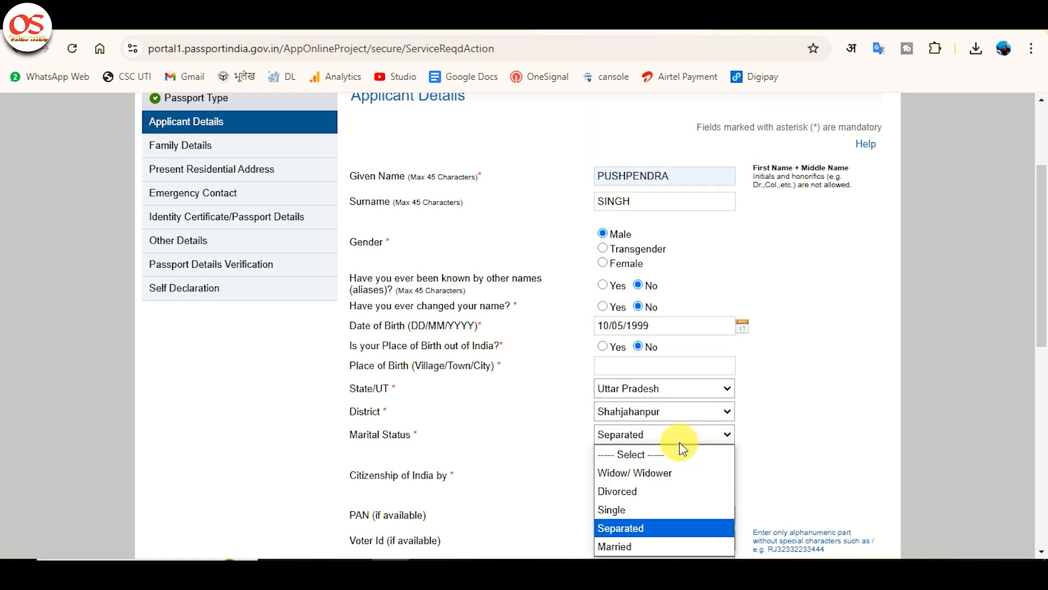
pyautogui.press('s')
pyautogui.press('Return')
# Step: Enter the applicant's PAN card number in the PAN field
pyautogui.scroll(-1, 679, 441)
pyautogui.scroll(-1, 617, 391)
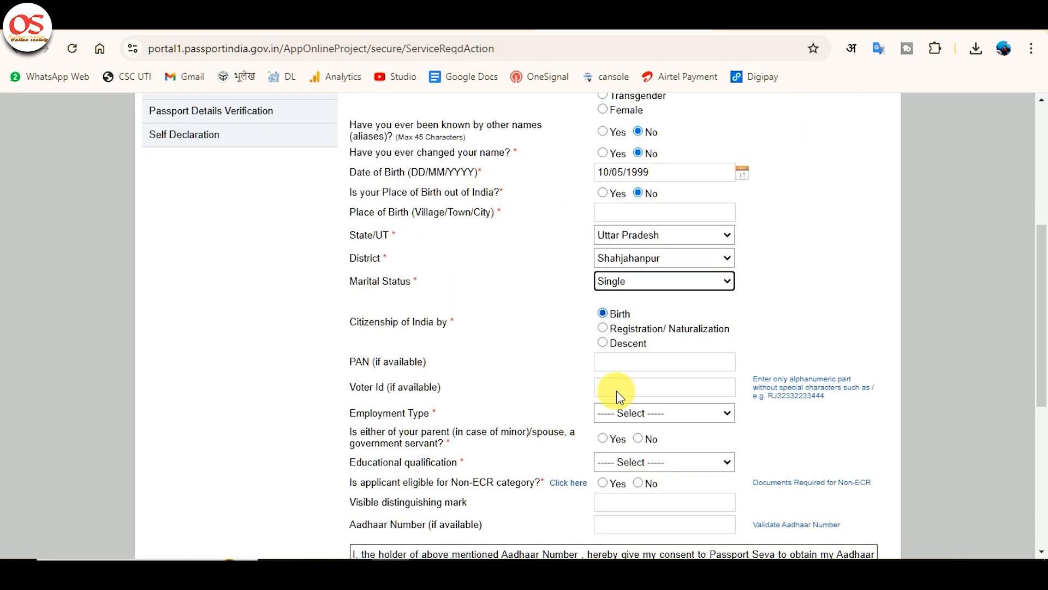
pyautogui.click(634, 367)
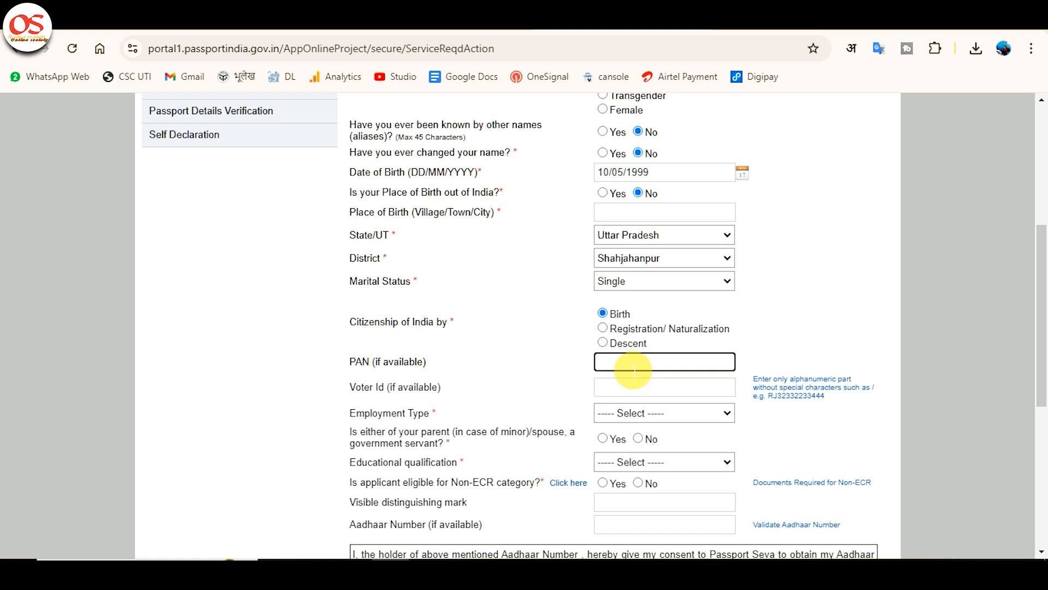
pyautogui.write('IQC')
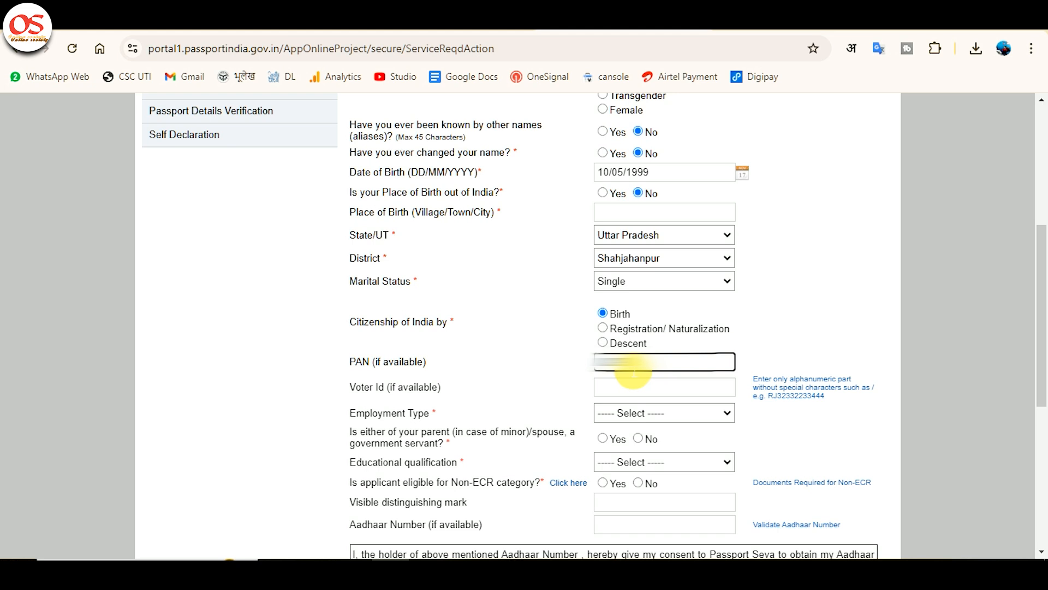
pyautogui.write('?')
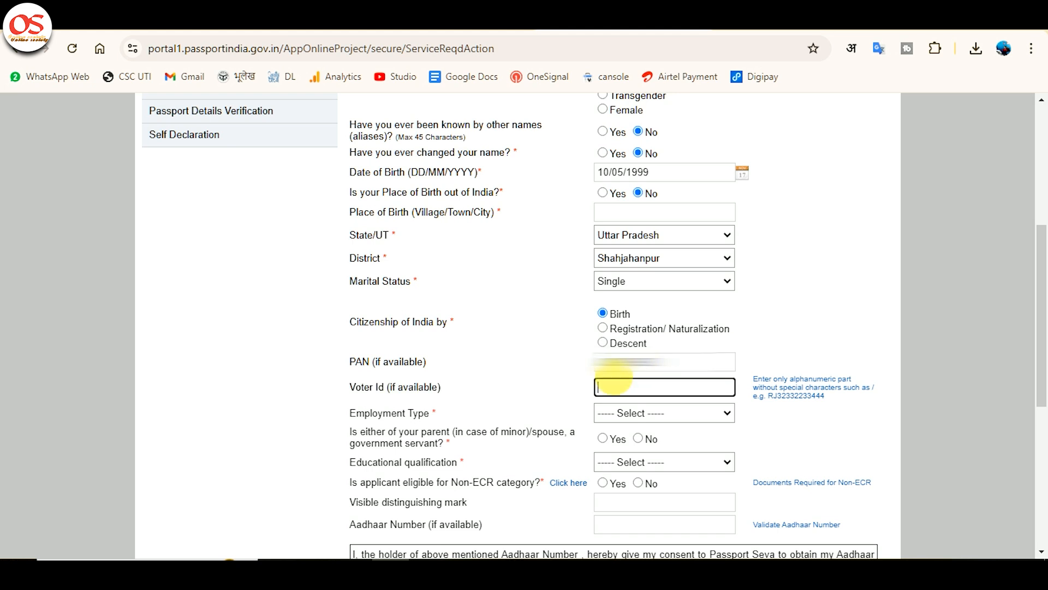
# Step: Set the applicant's employment type to Private
pyautogui.click(632, 413)
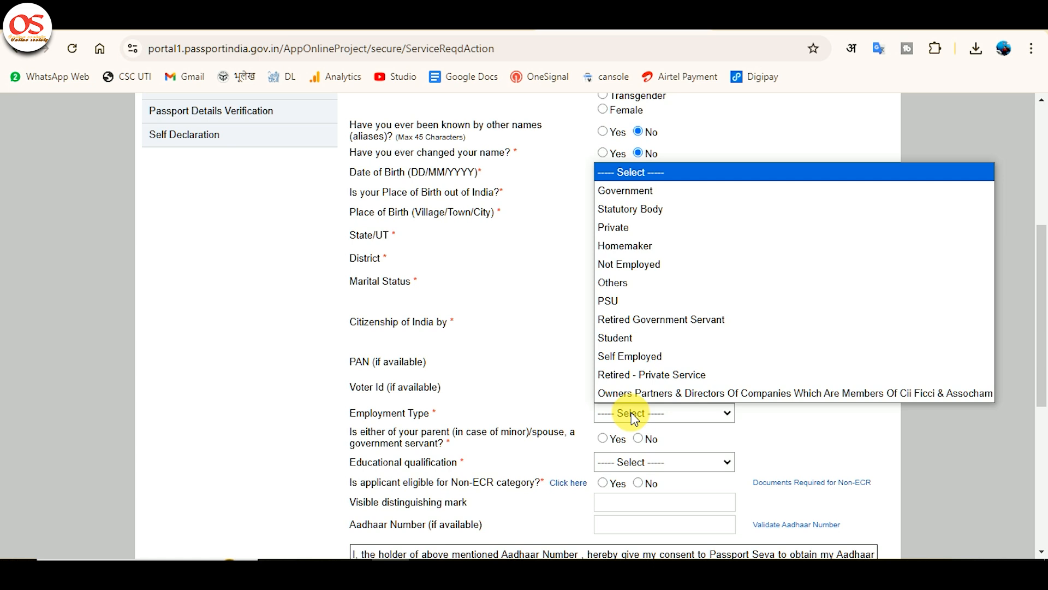
pyautogui.press('Down')
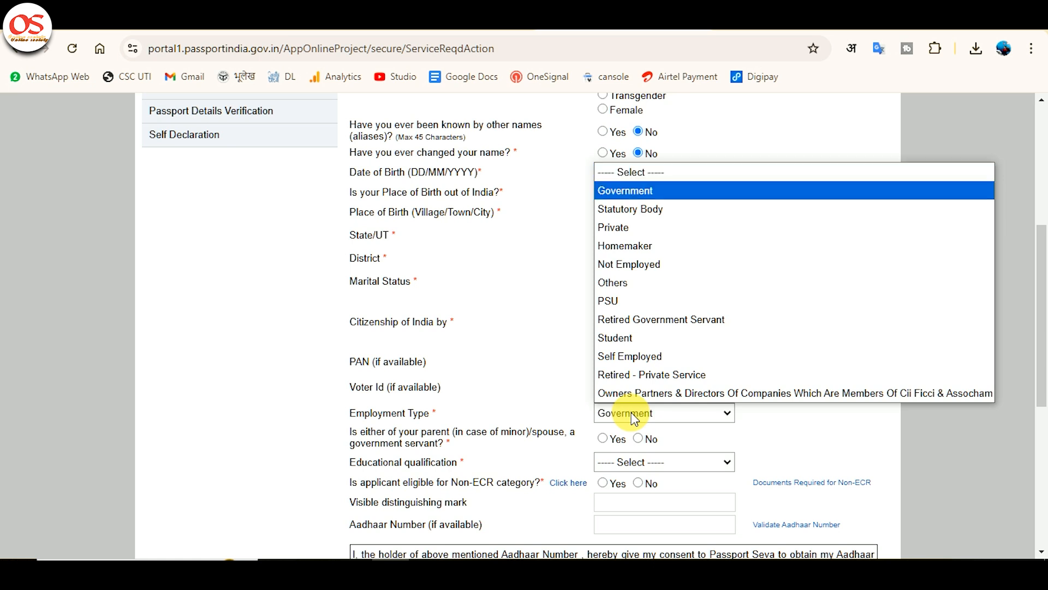
pyautogui.press('Down')
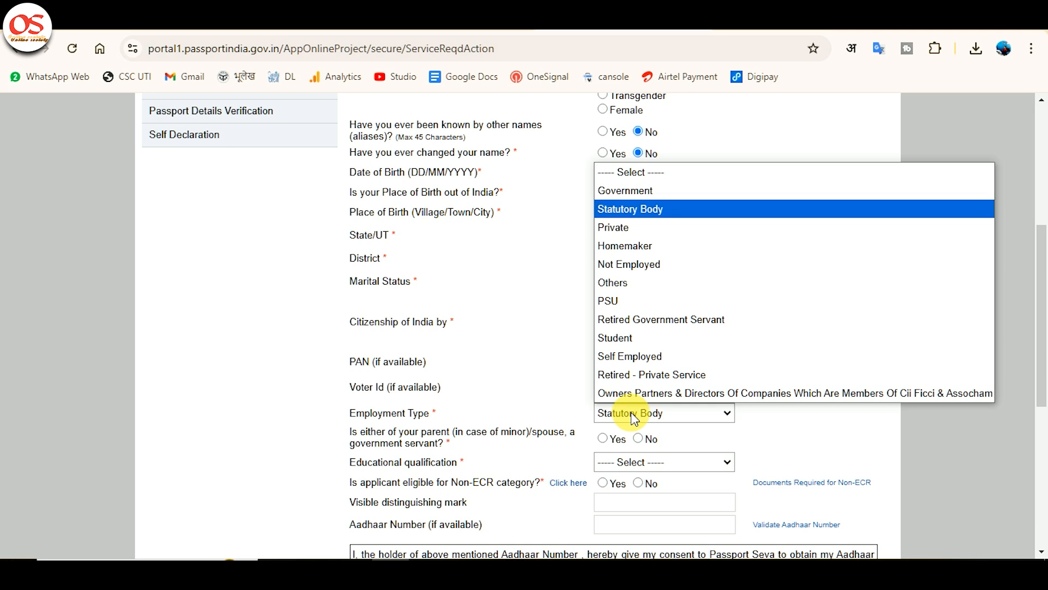
pyautogui.press('Down')
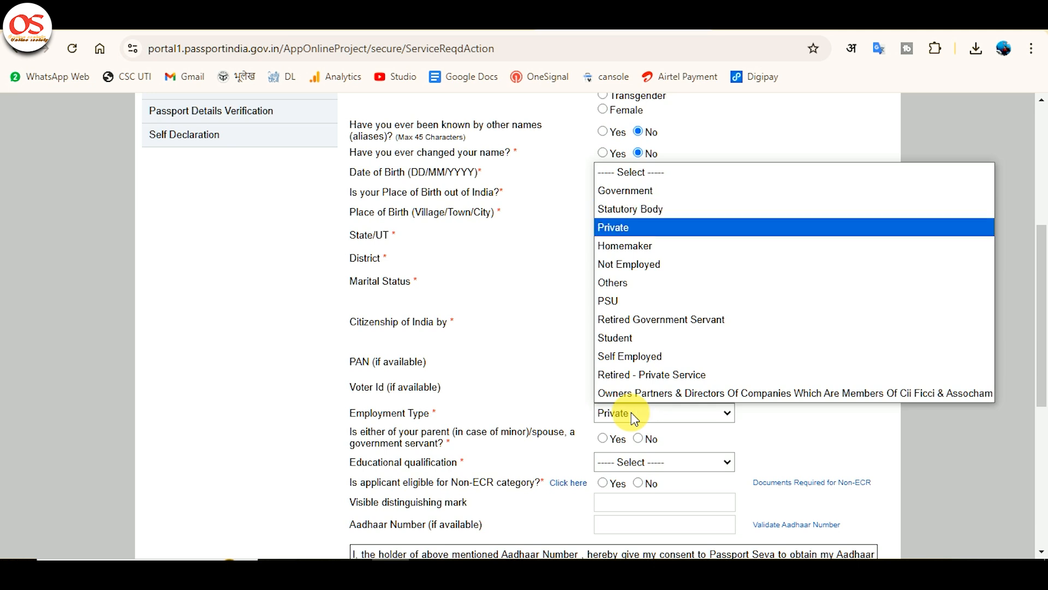
pyautogui.press('Up')
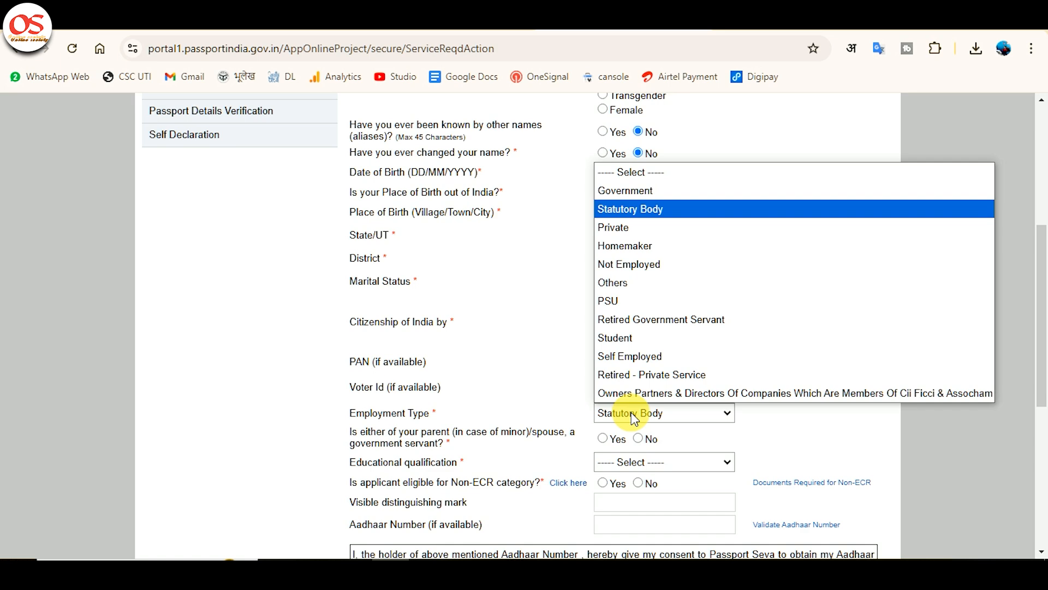
pyautogui.press('Down')
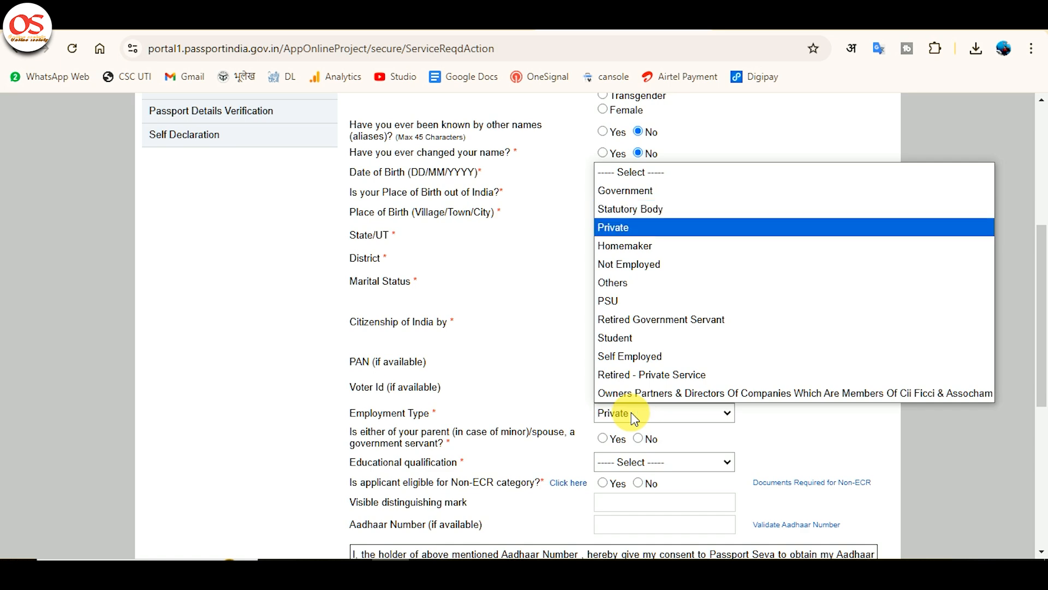
# Step: Answer No to whether either parent or the spouse is a government servant
pyautogui.scroll(-1, 346, 368)
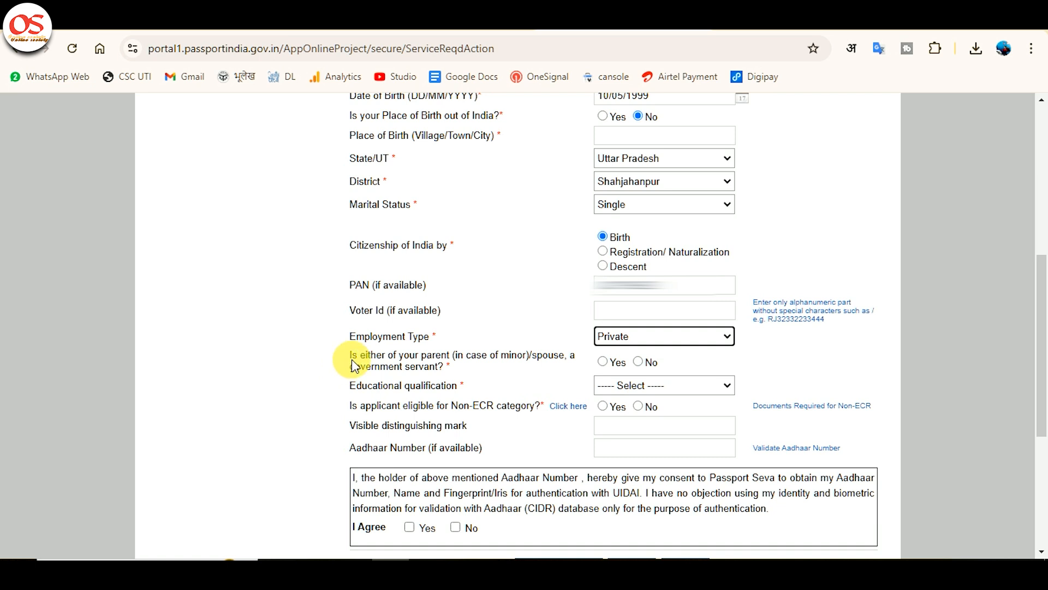
pyautogui.click(374, 356)
pyautogui.moveTo(374, 356); pyautogui.dragTo(457, 358)
pyautogui.click(637, 361)
# Step: Set the applicant's educational qualification to 10th Pass And Above
pyautogui.click(654, 389)
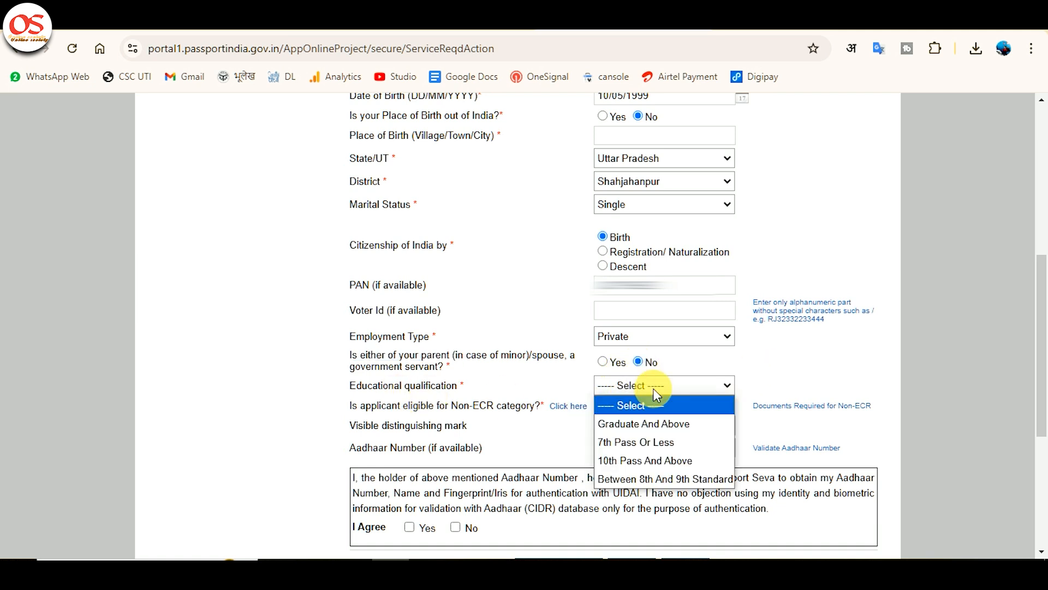
pyautogui.press('Down')
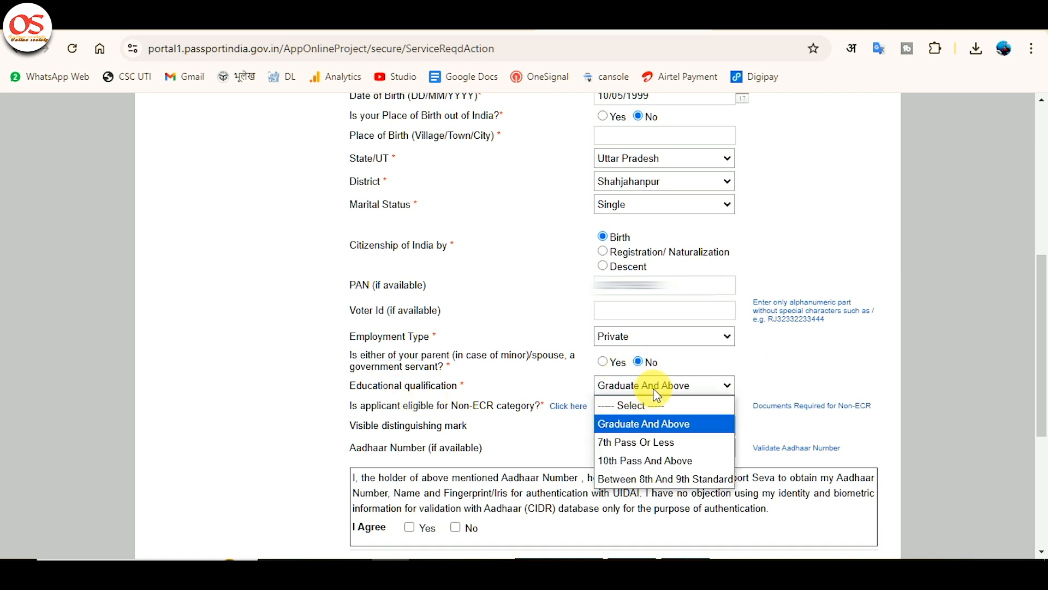
pyautogui.press('Down')
pyautogui.press('Down')
pyautogui.press('Down')
pyautogui.press('Up')
pyautogui.press('Up')
pyautogui.press('Up')
pyautogui.press('Down')
pyautogui.press('Down')
pyautogui.press('Return')
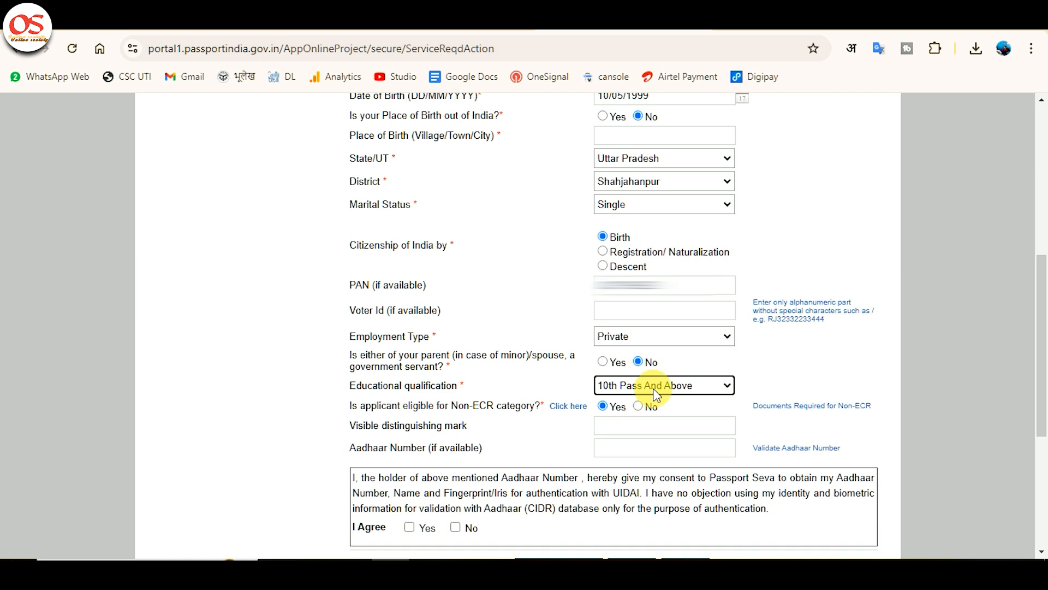
# Step: Switch the Non-ECR category eligibility answer to No and back to Yes
pyautogui.click(657, 389)
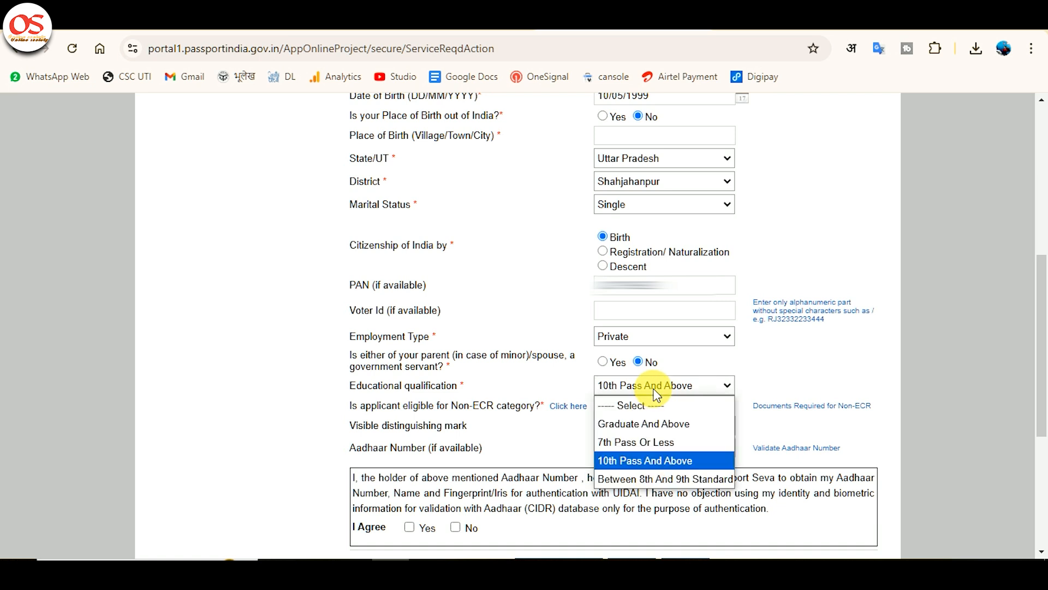
pyautogui.click(656, 388)
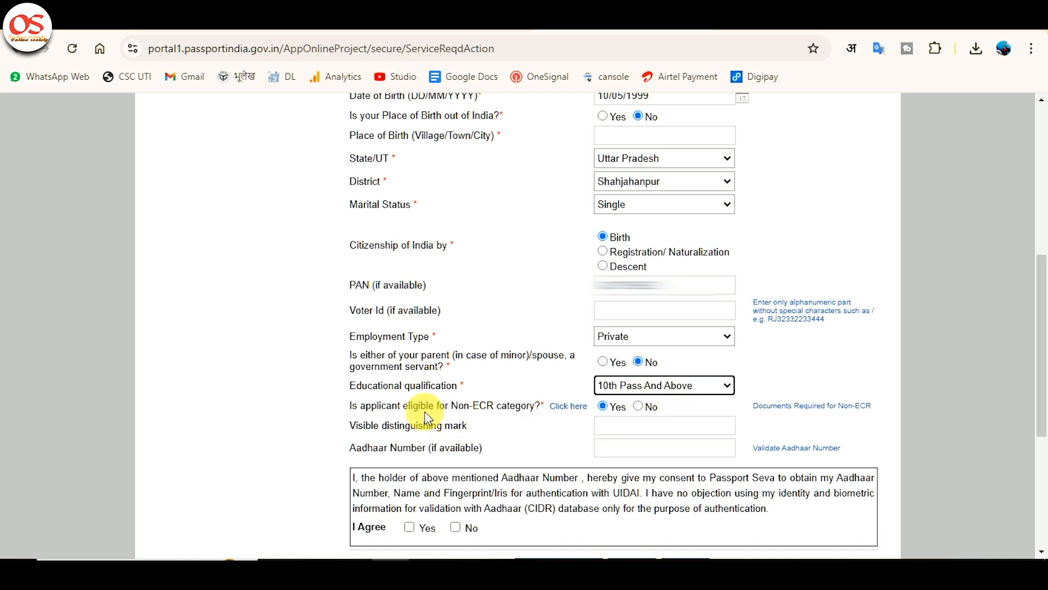
pyautogui.click(637, 407)
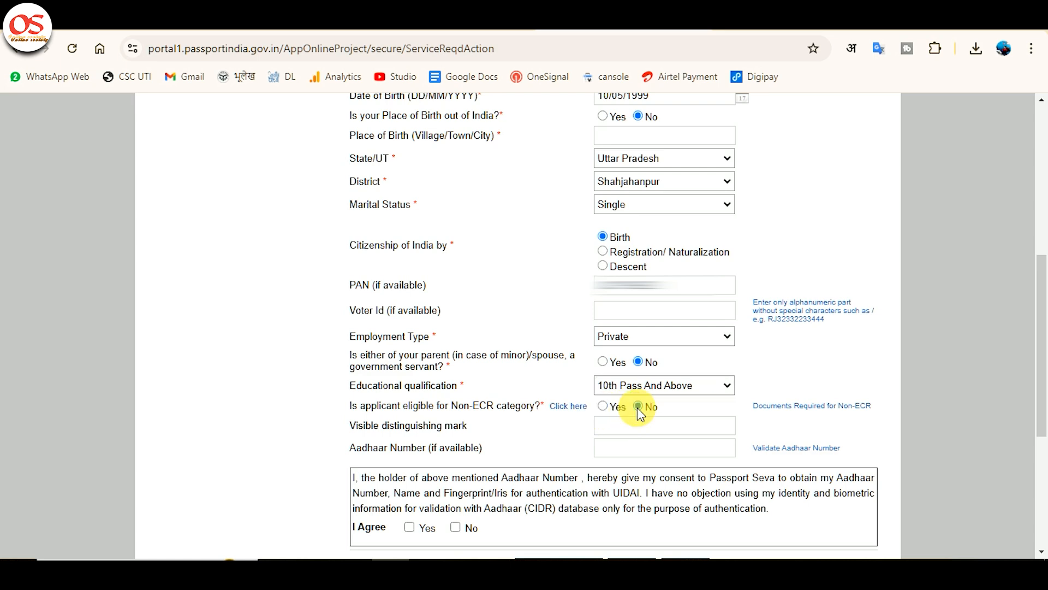
pyautogui.click(610, 407)
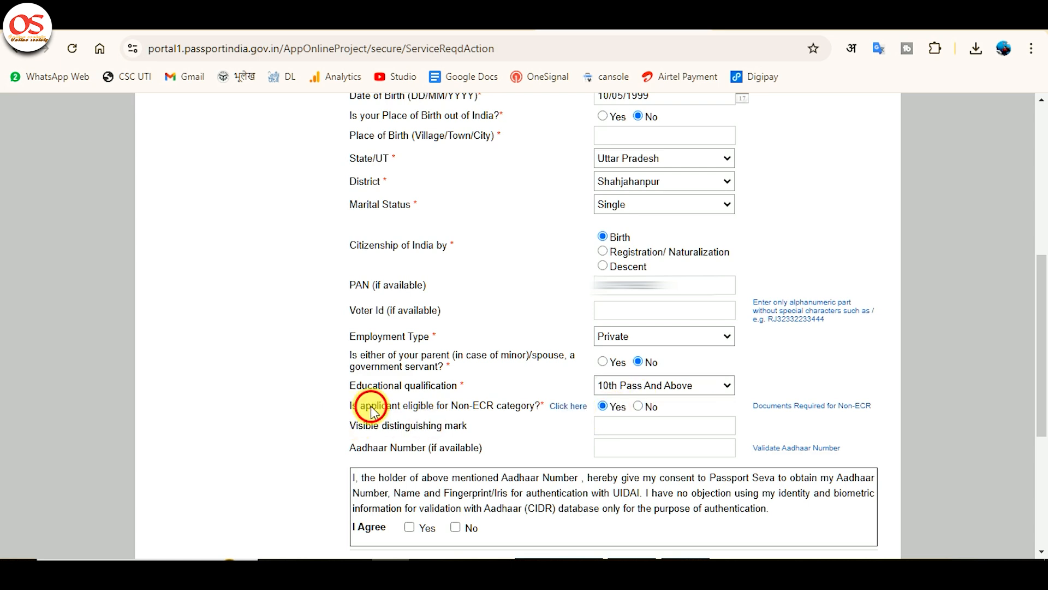
# Step: Translate the Non-ECR eligibility question into Hindi and read its help on which categories of people qualify
pyautogui.moveTo(304, 404); pyautogui.dragTo(540, 413)
pyautogui.click(457, 407)
pyautogui.moveTo(343, 407); pyautogui.dragTo(563, 407)
pyautogui.click(521, 404)
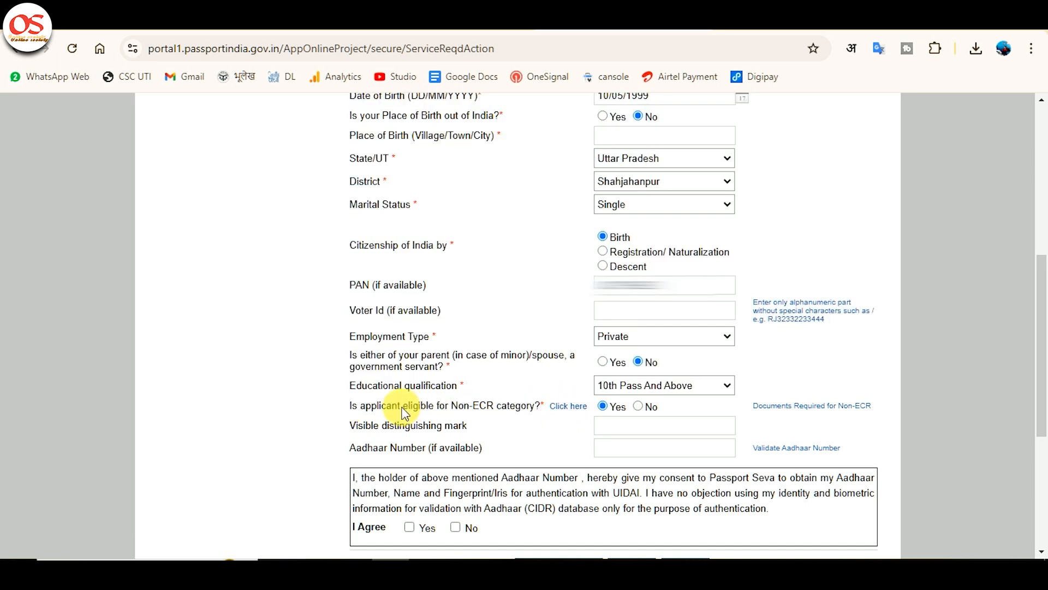
pyautogui.moveTo(355, 411); pyautogui.dragTo(540, 403)
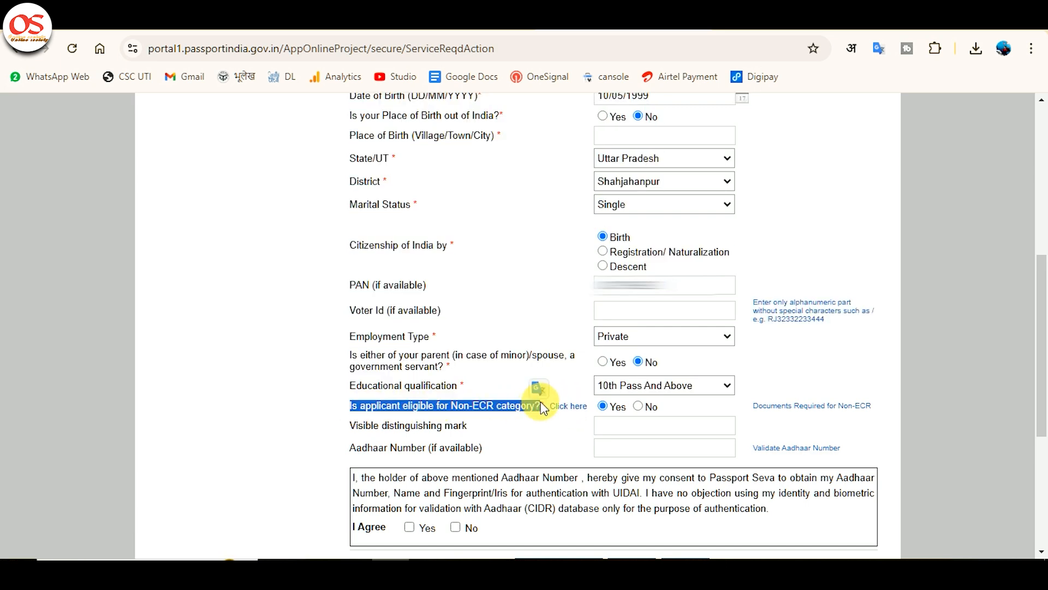
pyautogui.click(552, 418)
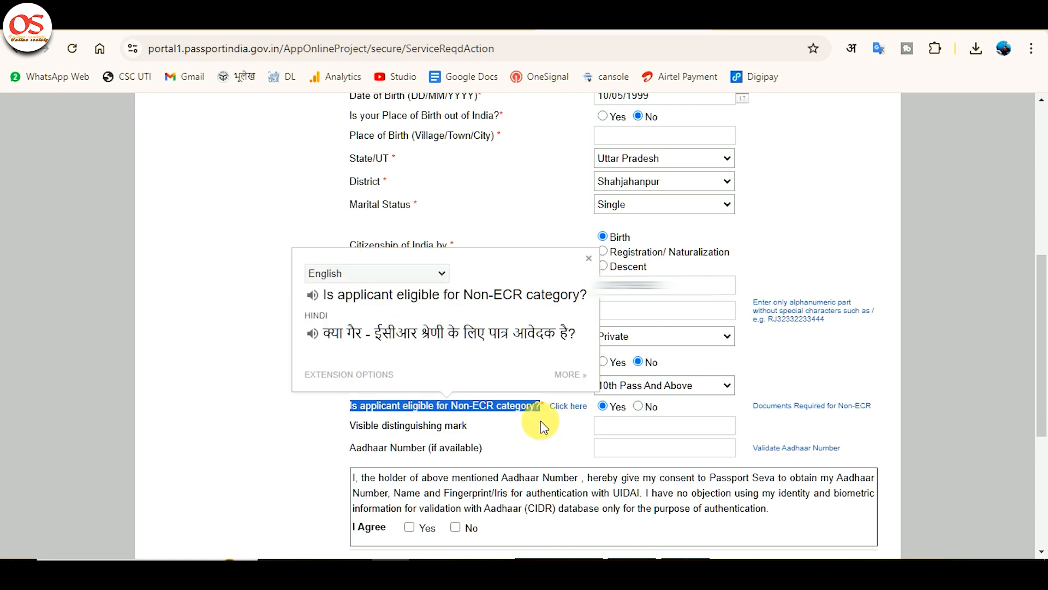
pyautogui.click(540, 433)
pyautogui.click(582, 407)
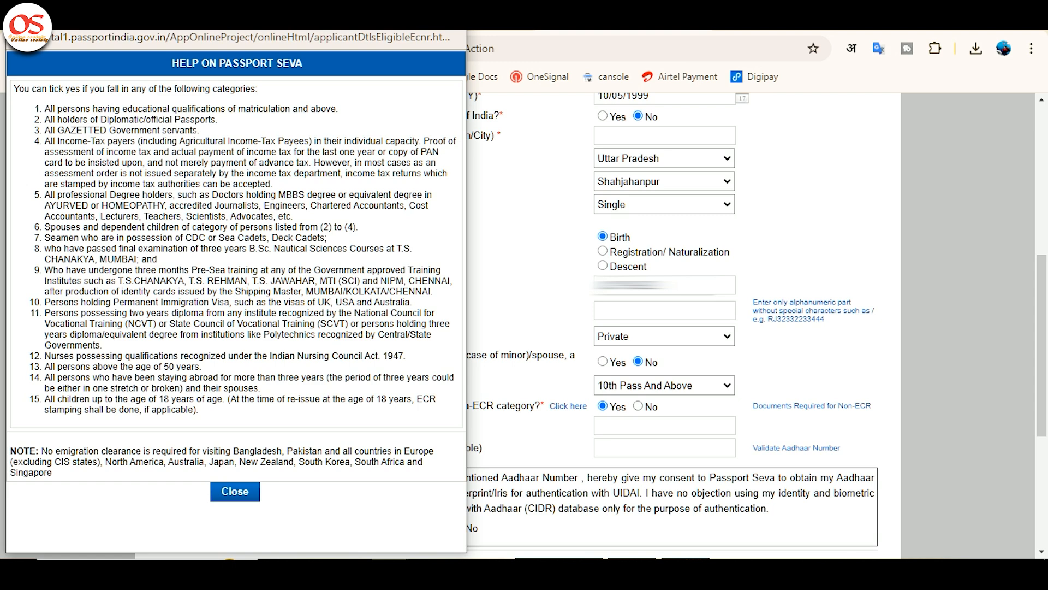
pyautogui.click(450, 16)
# Step: Enter MOLE ON FOREHEAD as the applicant's visible distinguishing mark
pyautogui.scroll(-1, 475, 375)
pyautogui.click(640, 351)
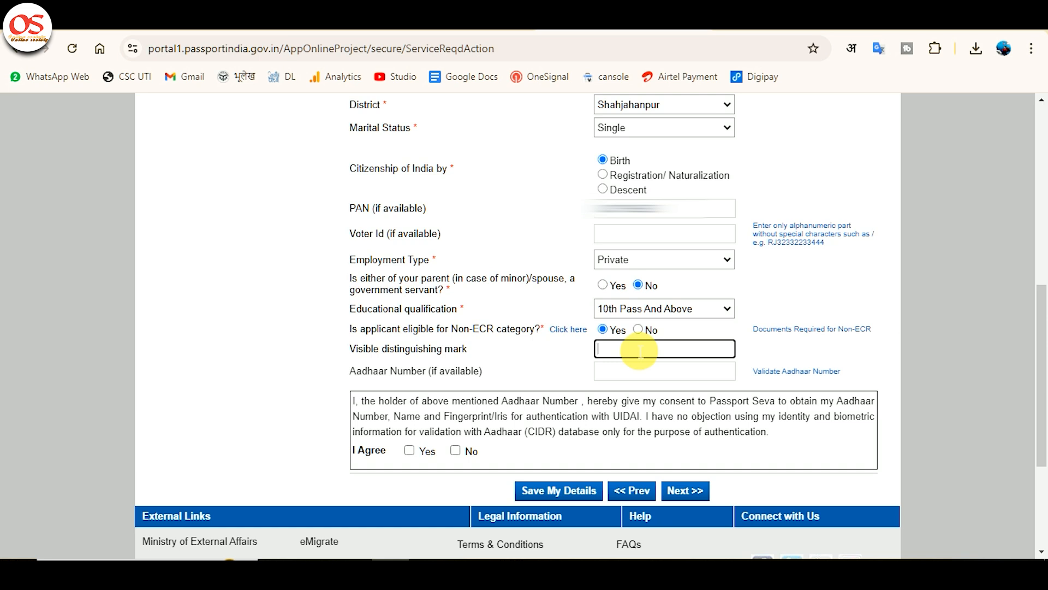
pyautogui.write('MOLE ON FOREHEAD')
# Step: Enter and validate the applicant's Aadhaar number, and answer Yes to the Aadhaar authentication consent
pyautogui.click(640, 372)
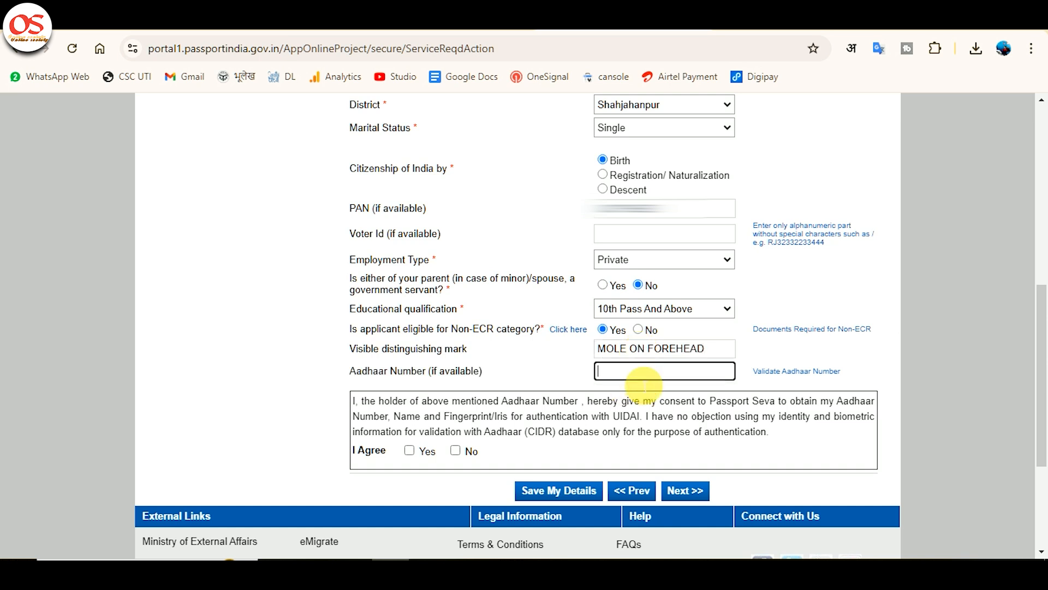
pyautogui.scroll(-4, 644, 385)
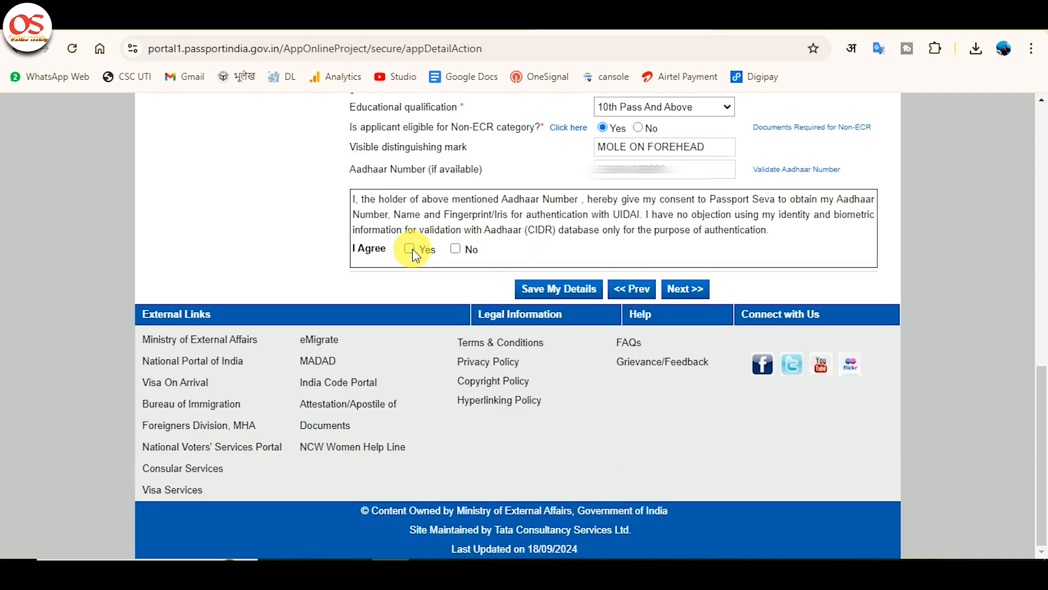
pyautogui.click(409, 248)
# Step: Save the applicant details and continue to the Family Details section
pyautogui.click(560, 289)
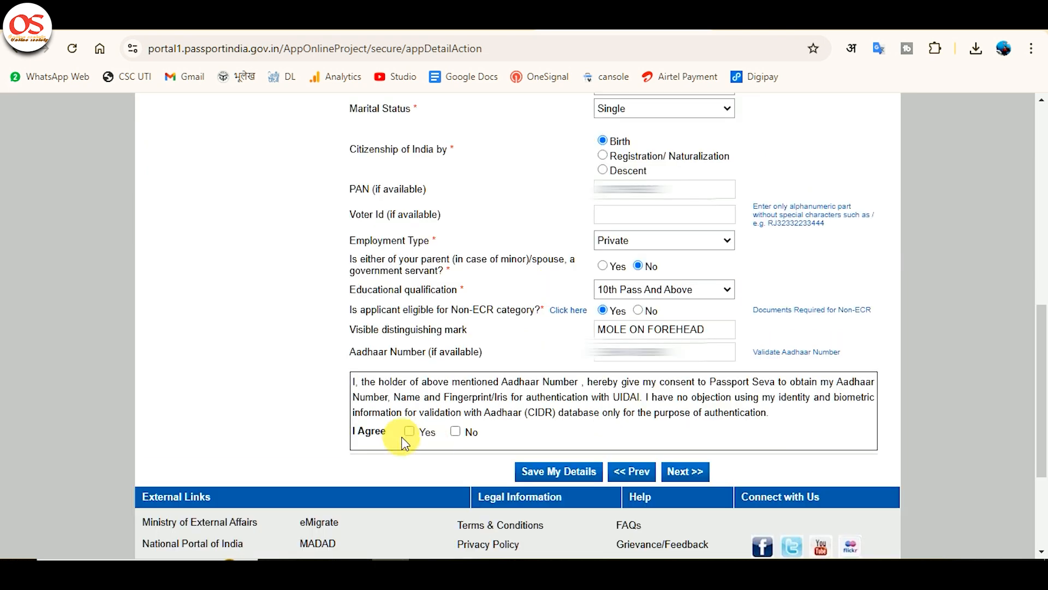
pyautogui.click(409, 430)
pyautogui.click(701, 468)
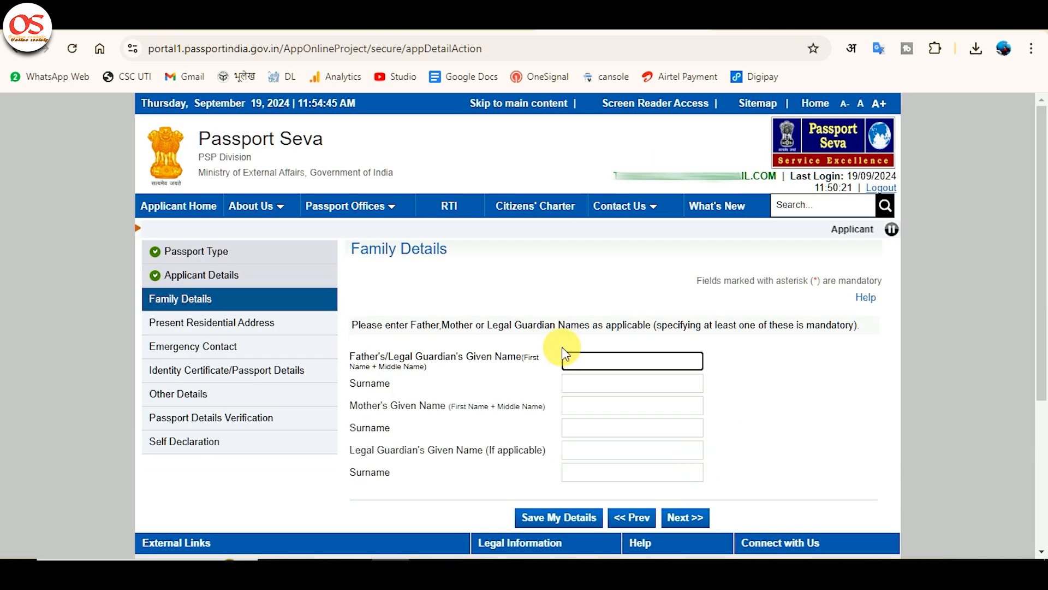
# Step: Enter the father's given name and surname in the family details
pyautogui.click(613, 362)
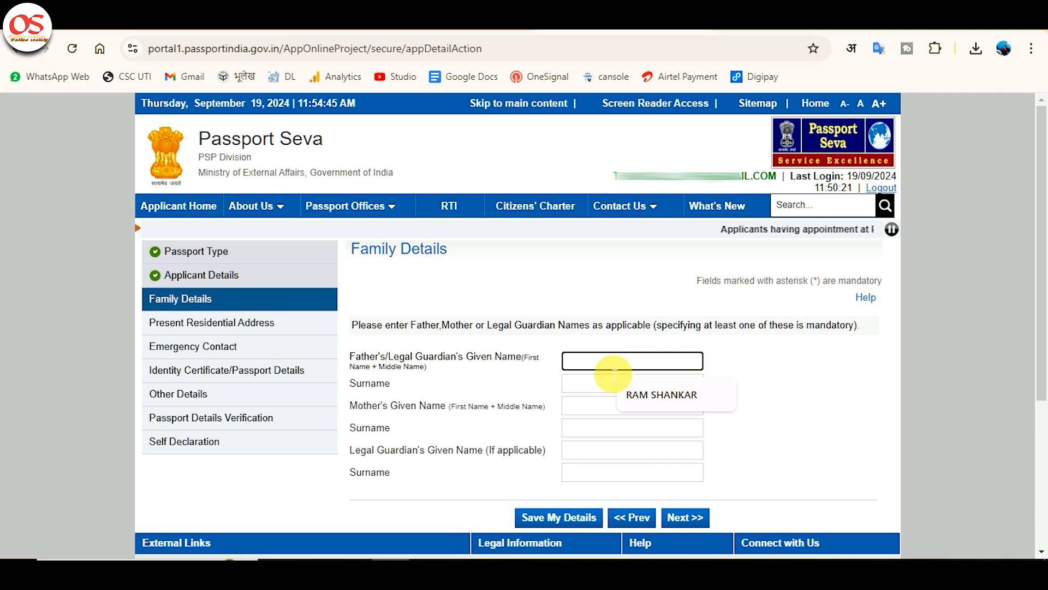
pyautogui.press('Tab')
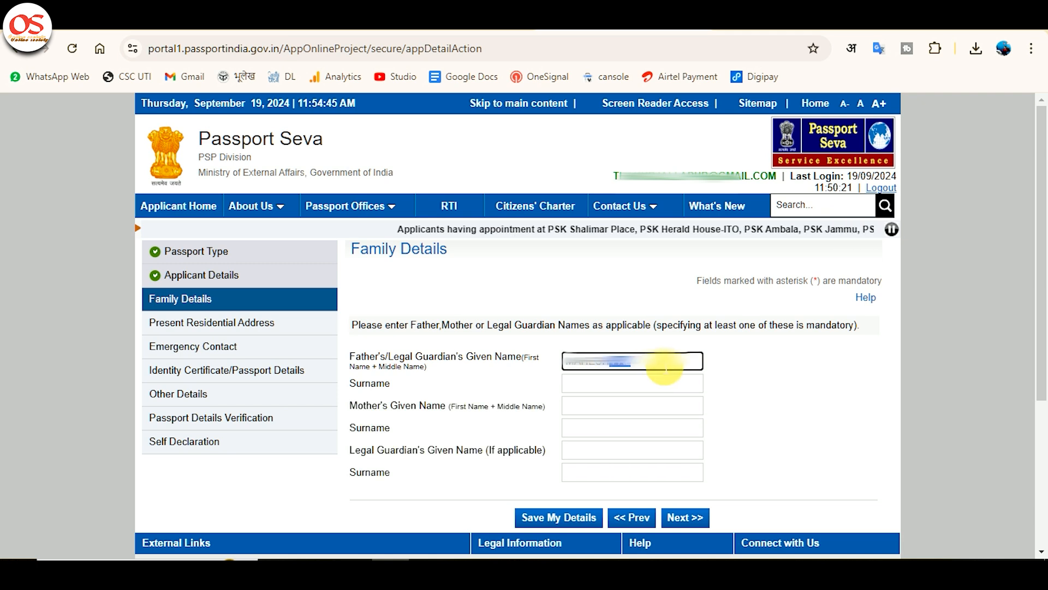
pyautogui.write('PAL')
pyautogui.press('Tab')
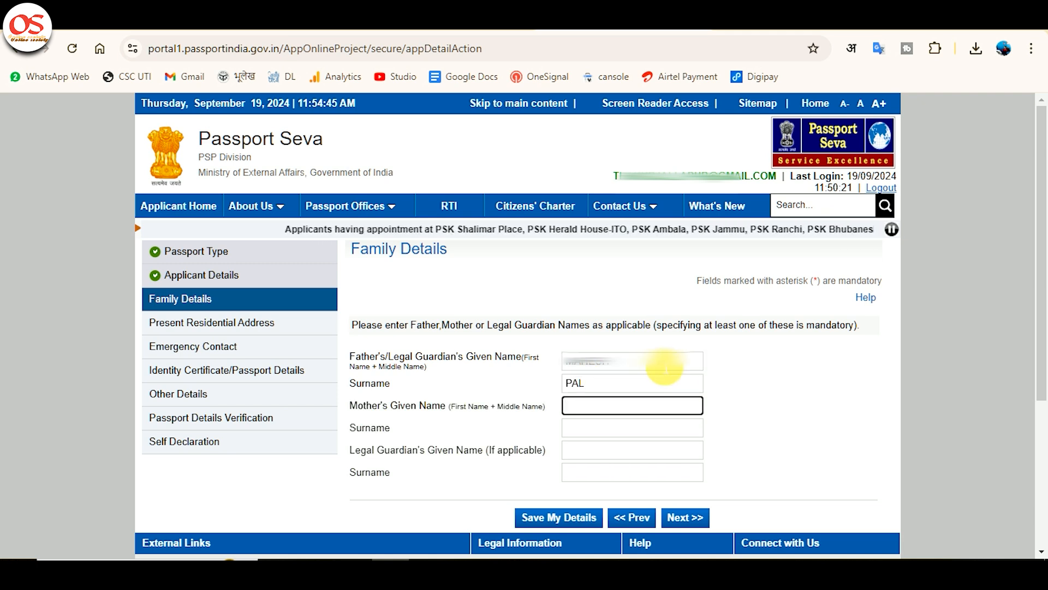
# Step: Enter the mother's given name and surname, leave the legal guardian blank, and save the family details
pyautogui.write('D')
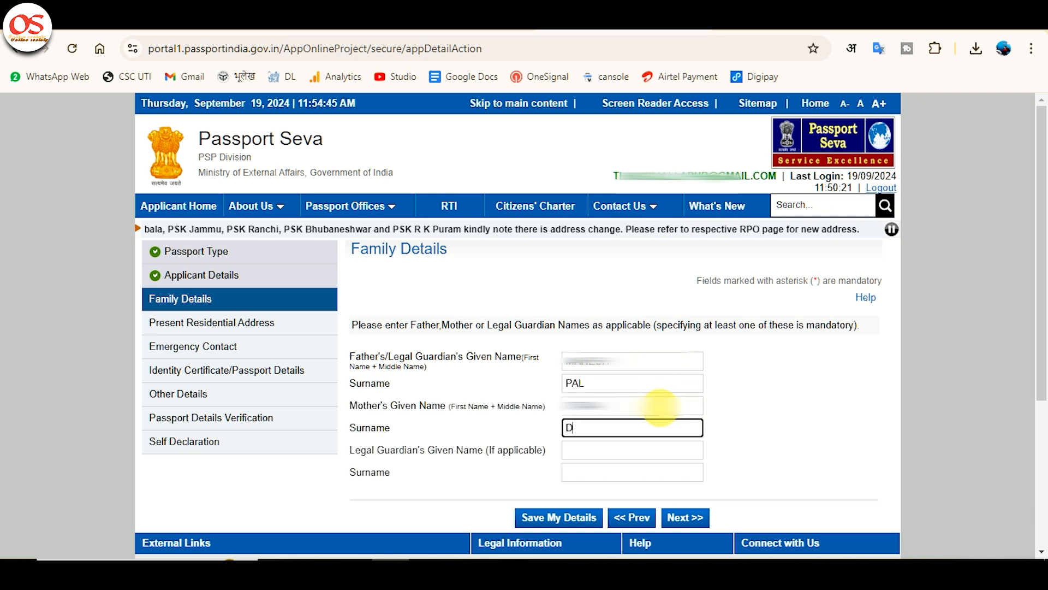
pyautogui.write('EVI')
pyautogui.press('Tab')
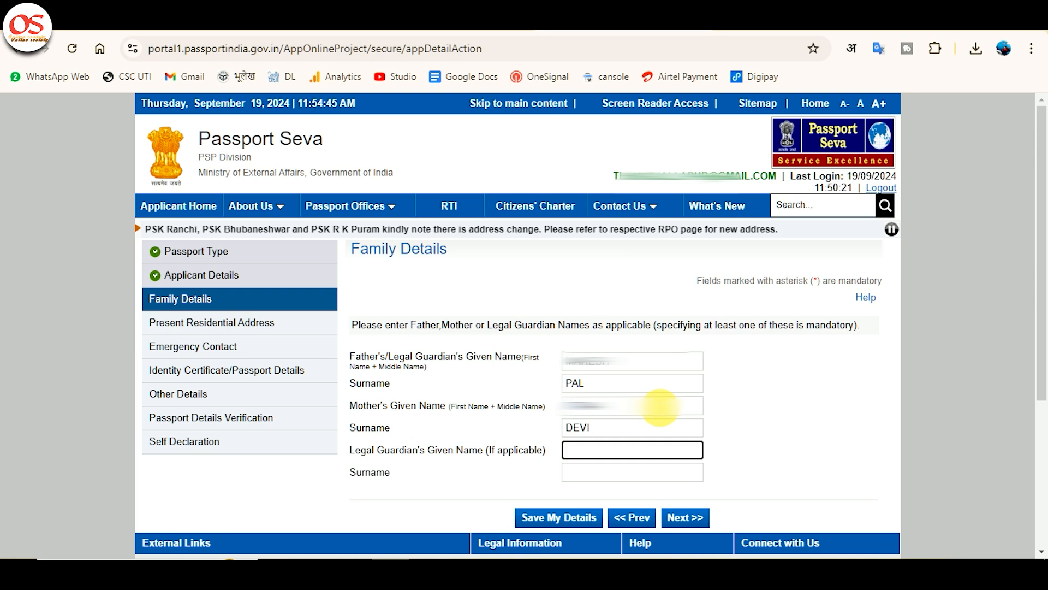
pyautogui.press('Tab')
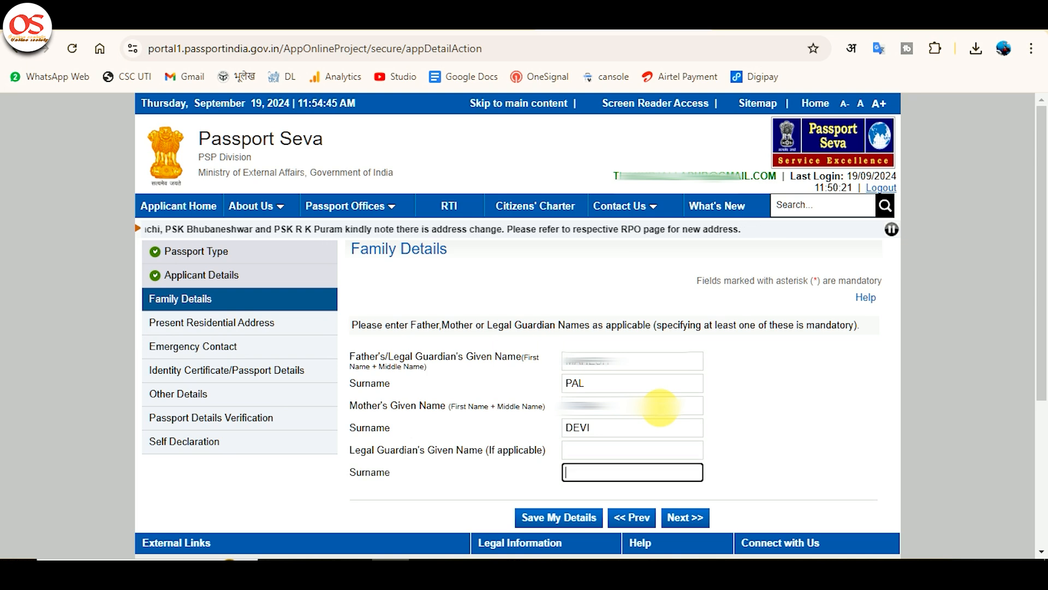
pyautogui.press('Tab')
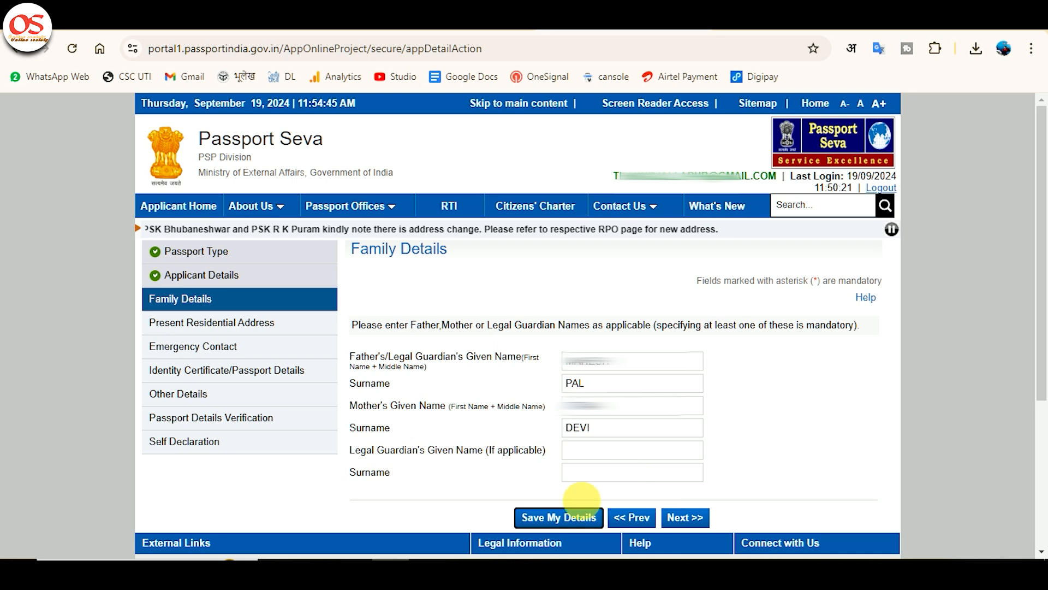
pyautogui.click(549, 517)
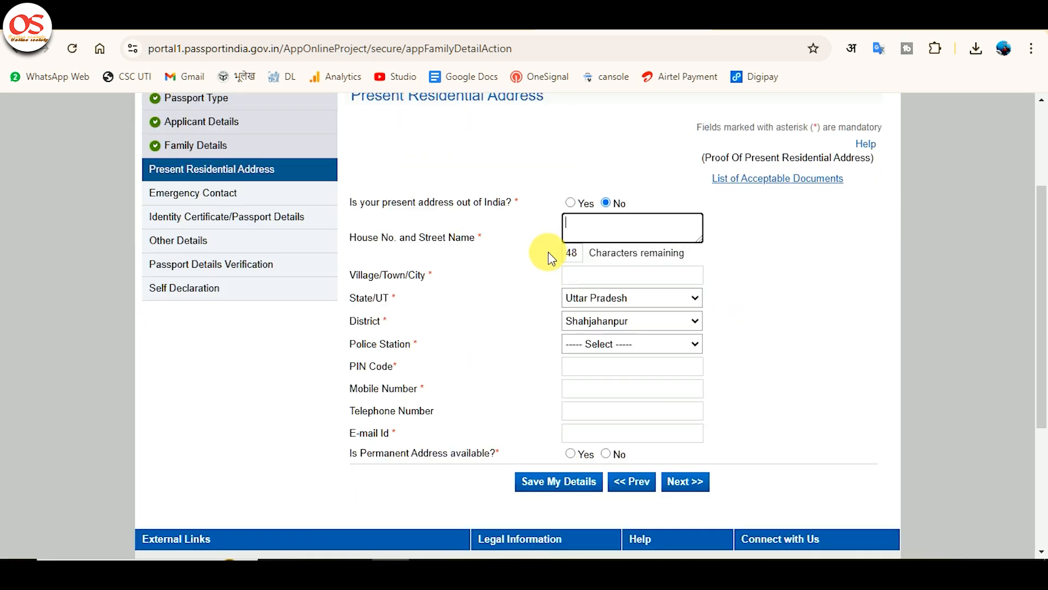
# Step: Enter the applicant's house and street address and the village or town for the present residential address
pyautogui.click(600, 227)
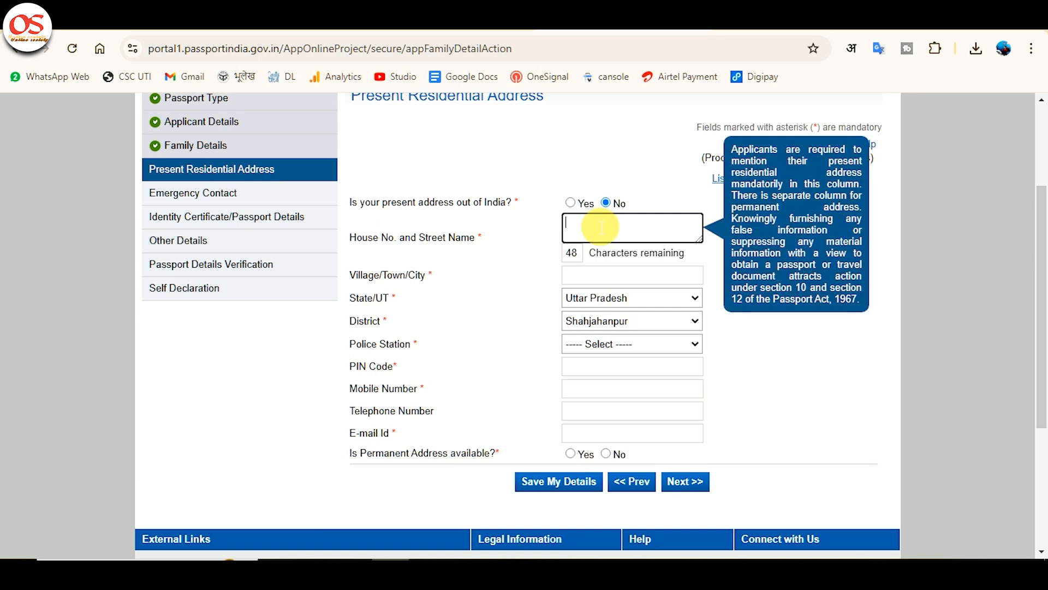
pyautogui.write('VILLAGE-????????? POS')
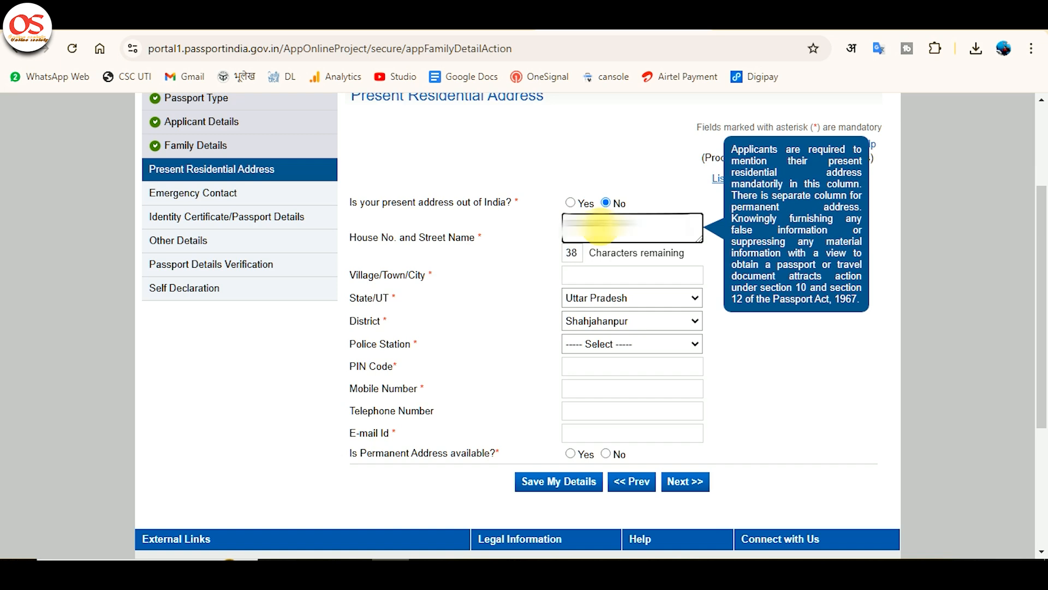
pyautogui.write('T-')
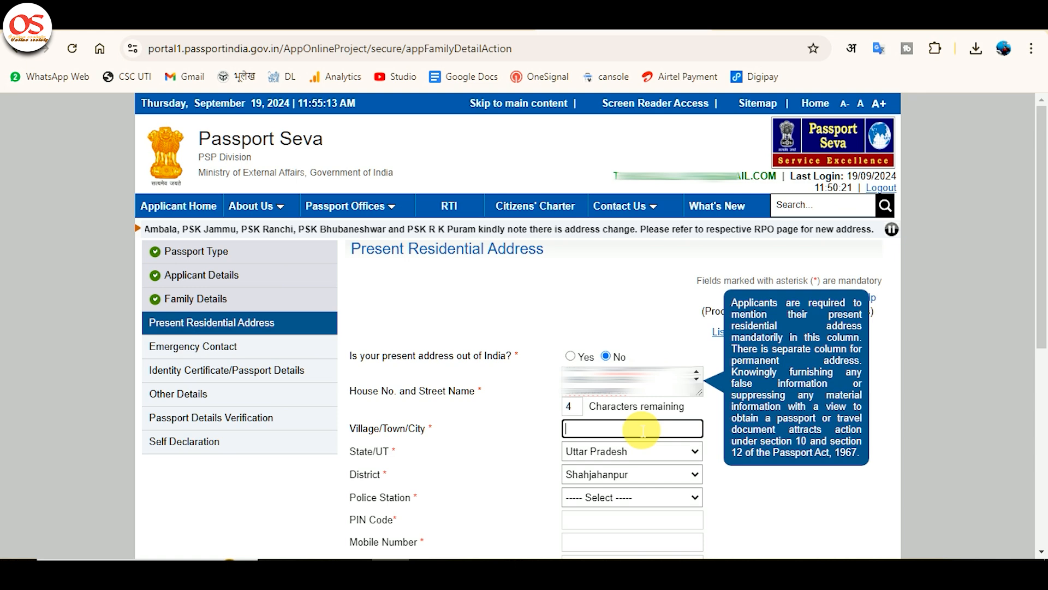
pyautogui.write('?????????')
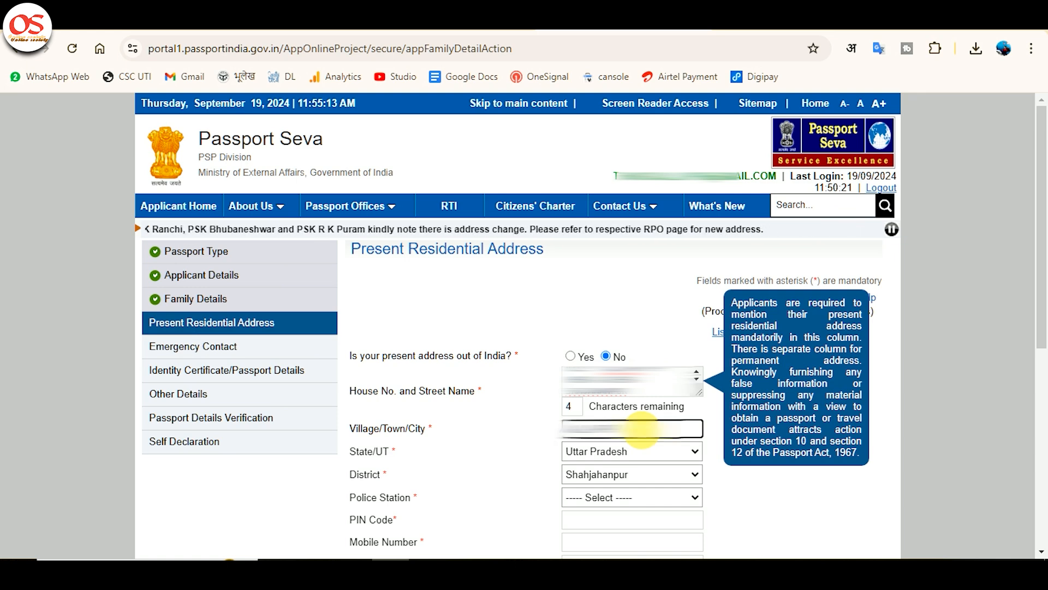
# Step: Set the police station to JAITIPUR and enter the postal PIN code of the present address
pyautogui.click(608, 451)
pyautogui.scroll(-3, 607, 451)
pyautogui.click(631, 343)
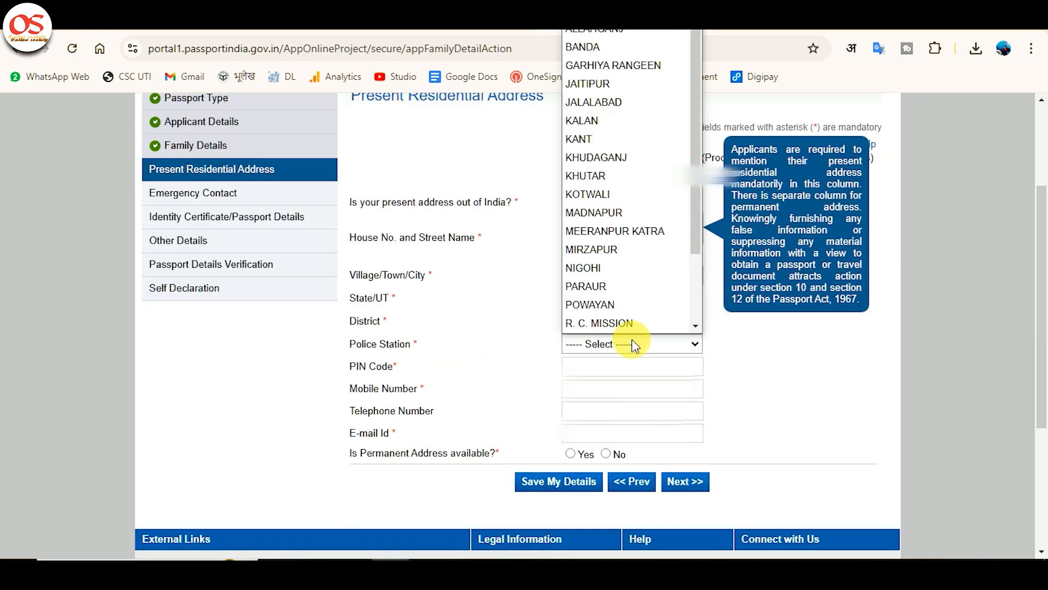
pyautogui.press('j')
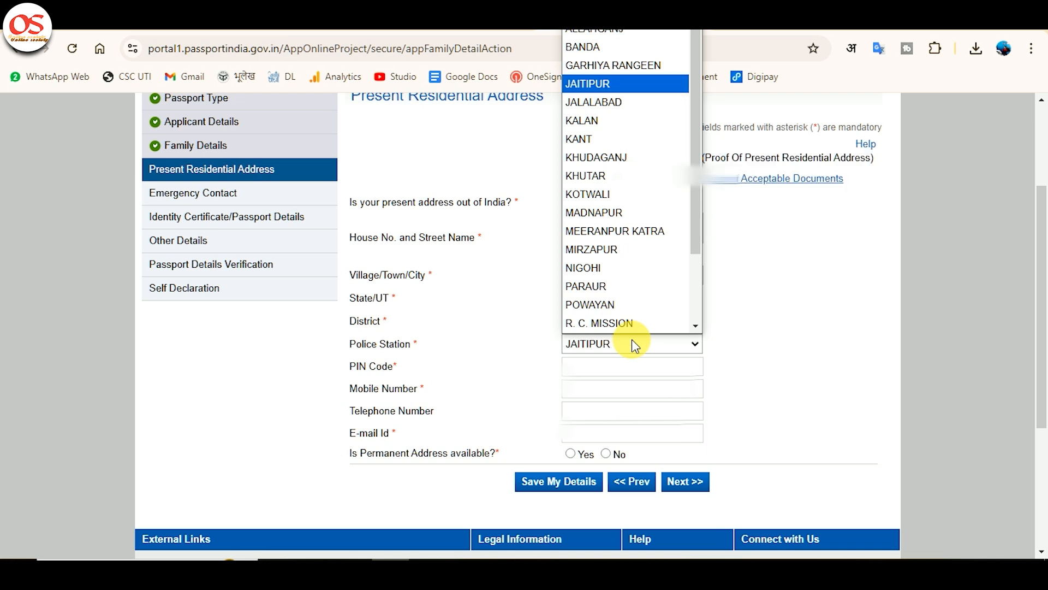
pyautogui.press('Return')
pyautogui.click(642, 367)
pyautogui.write('242303')
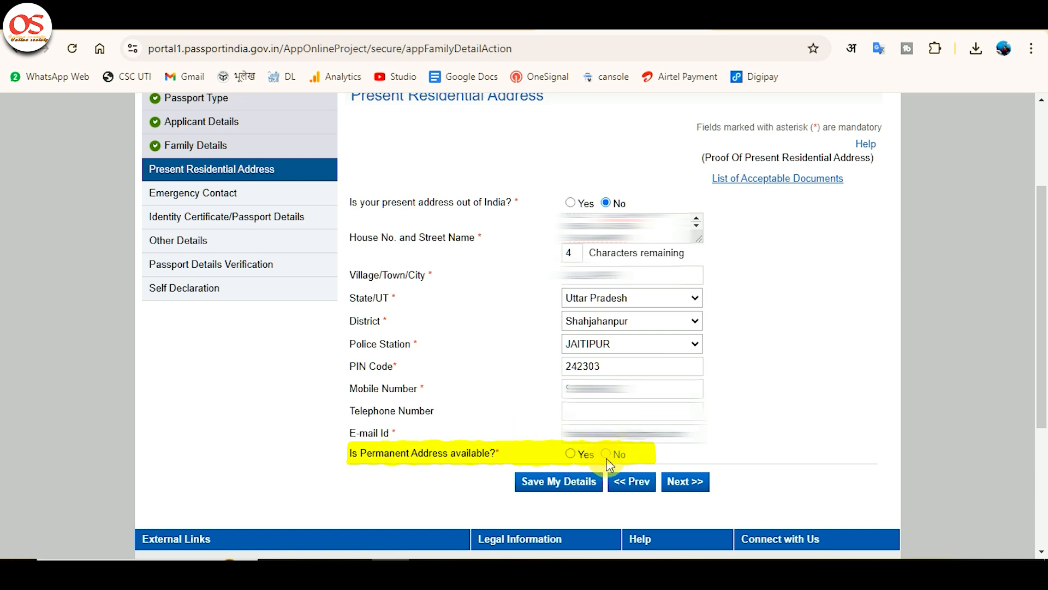
# Step: Enter the applicant's mobile number and e-mail, and answer Yes to having a permanent address that is the same as the present address
pyautogui.click(605, 455)
pyautogui.click(571, 457)
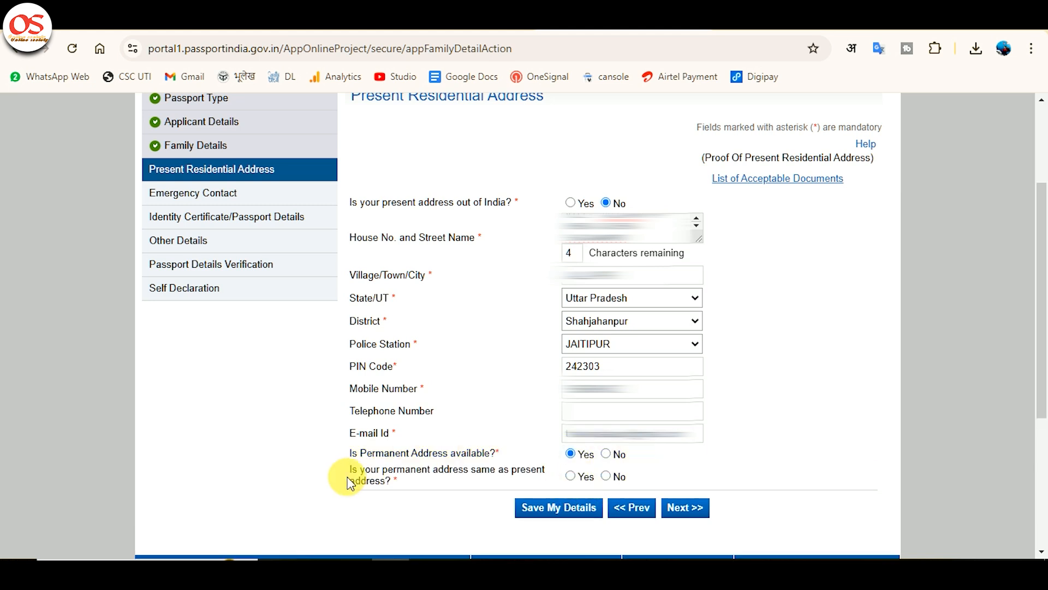
pyautogui.click(571, 477)
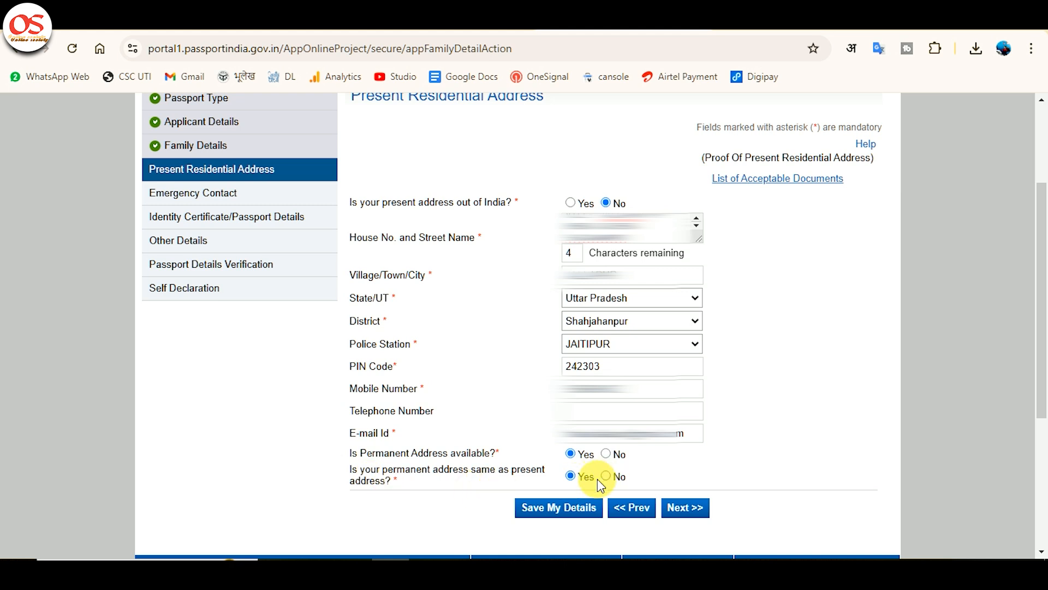
# Step: Save the present residential address, agree to receive SMS updates, and continue to the Emergency Contact section
pyautogui.click(589, 518)
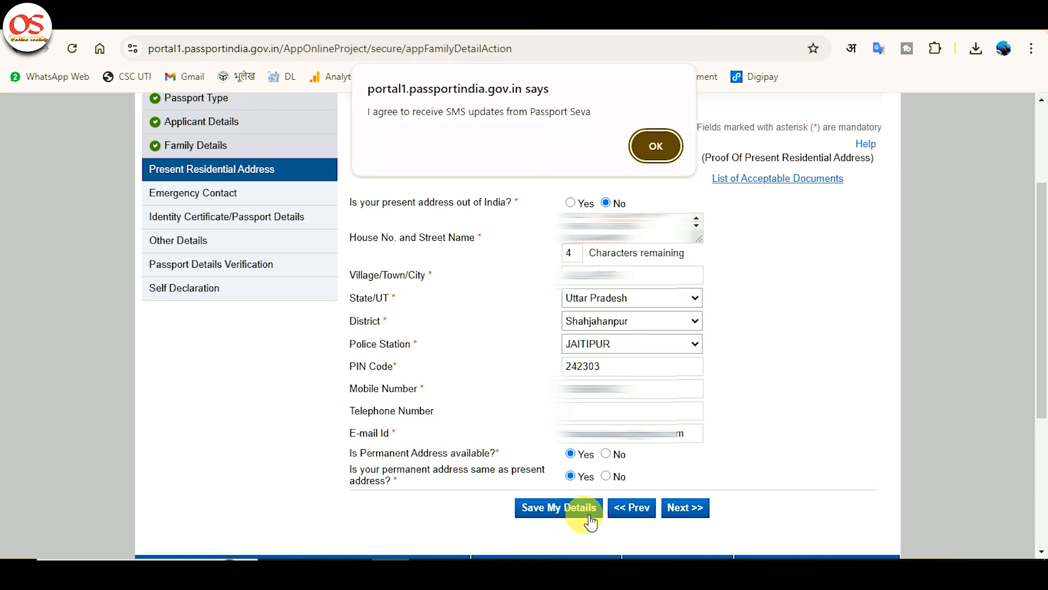
pyautogui.click(649, 143)
pyautogui.click(697, 408)
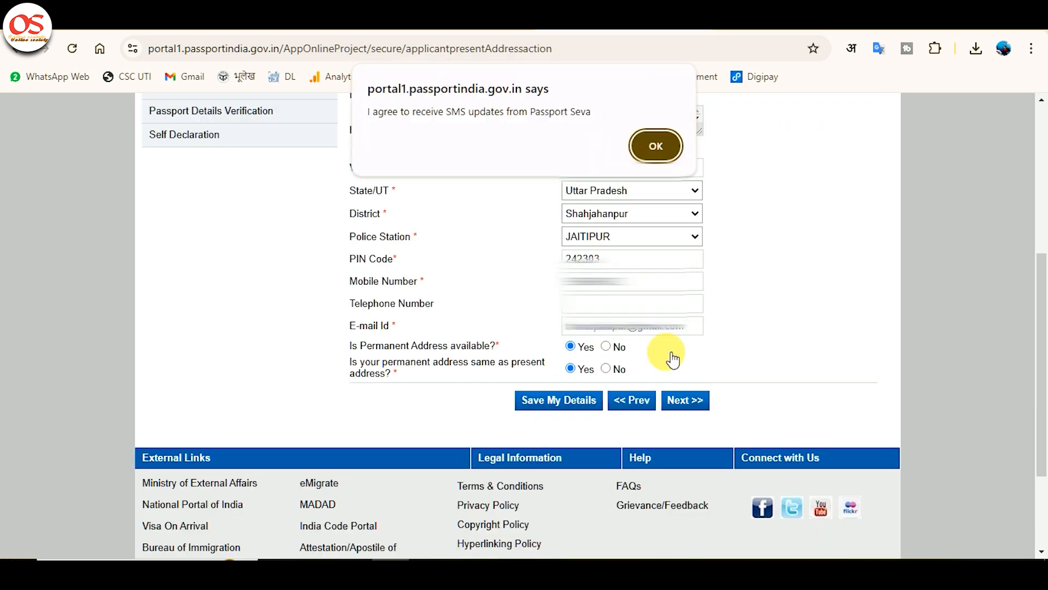
pyautogui.click(646, 139)
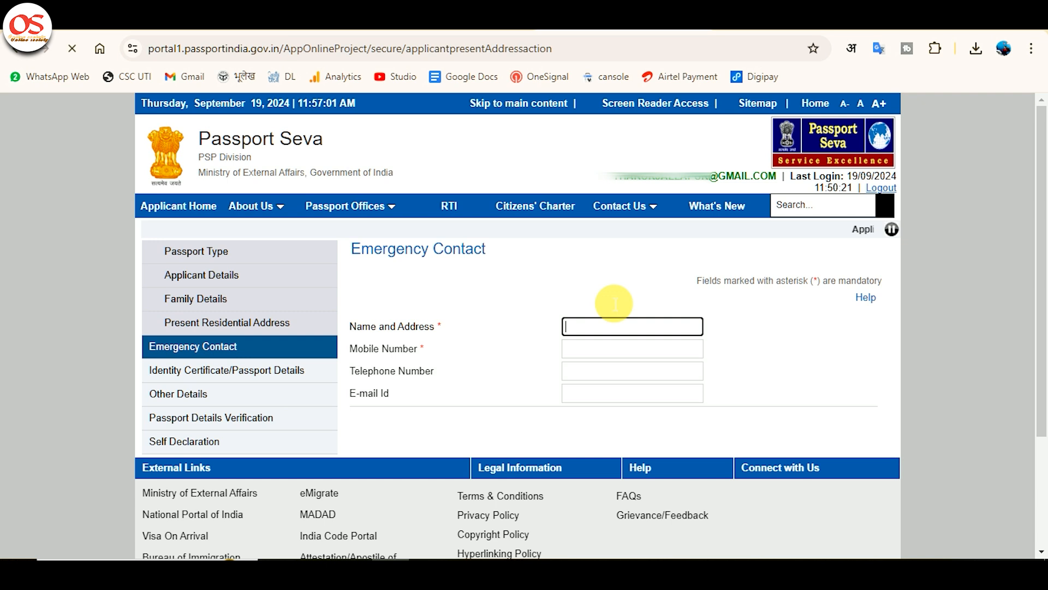
# Step: Enter the emergency contact's name and address and mobile number, save them, and continue to Identity Certificate/Passport Details
pyautogui.click(621, 329)
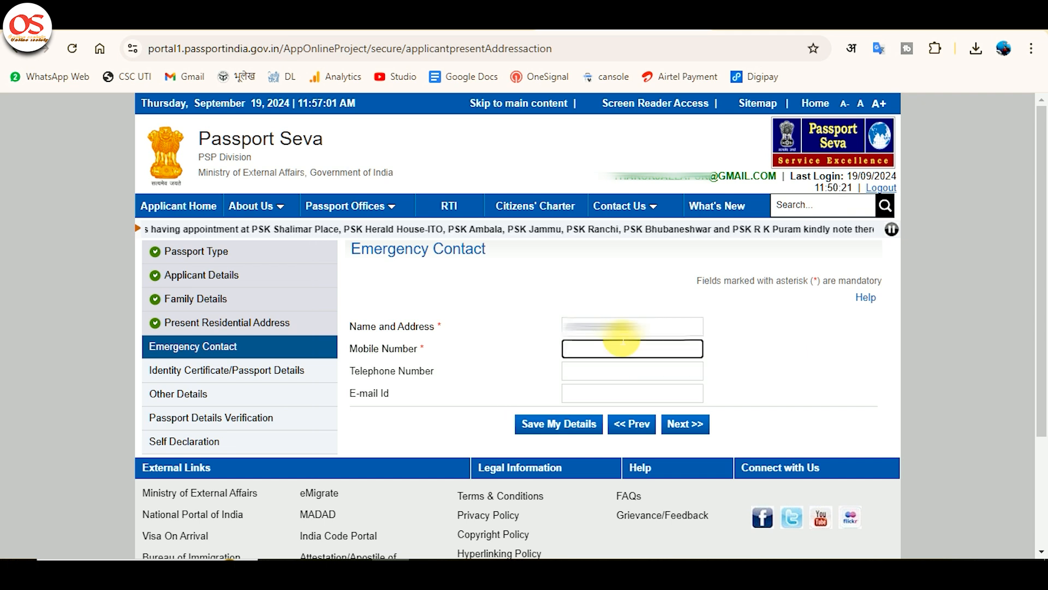
pyautogui.write('98')
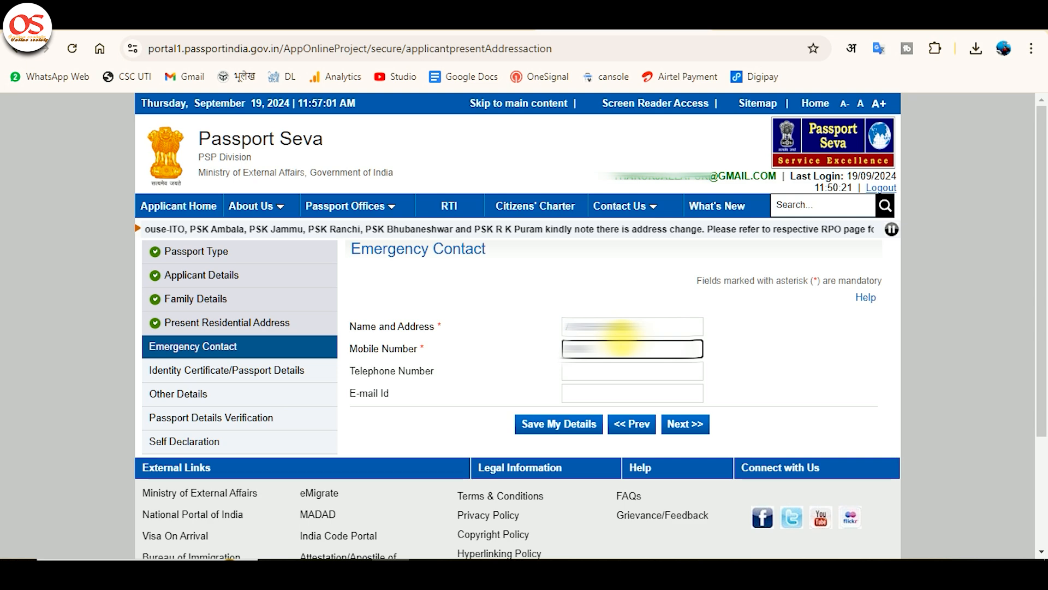
pyautogui.write('000')
pyautogui.click(560, 423)
pyautogui.click(687, 470)
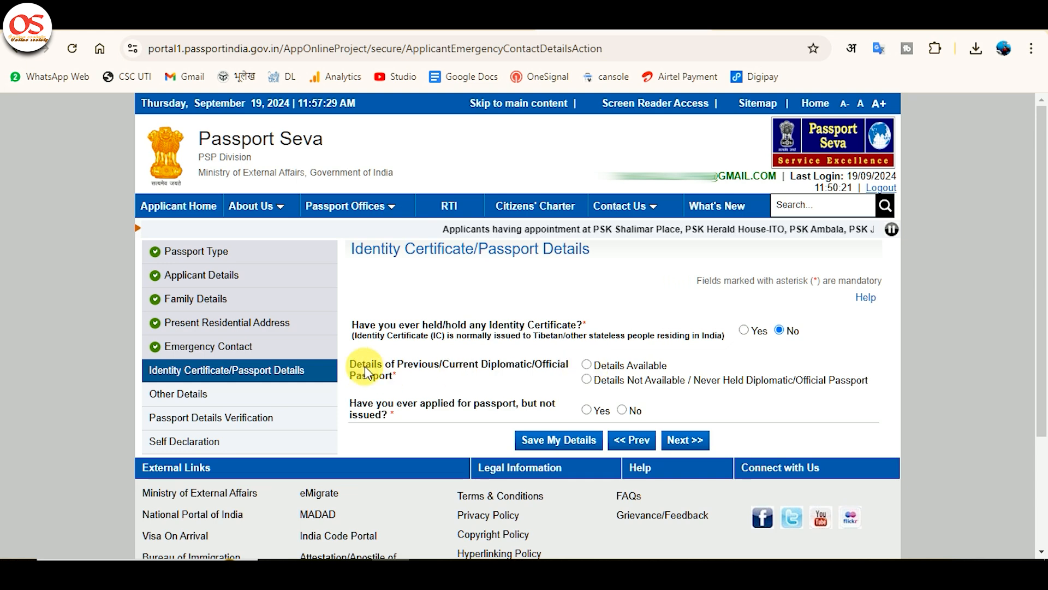
# Step: Translate the diplomatic passport question, choose Details Not Available / Never Held, answer No to having applied before, and save and continue
pyautogui.moveTo(356, 358); pyautogui.dragTo(407, 376)
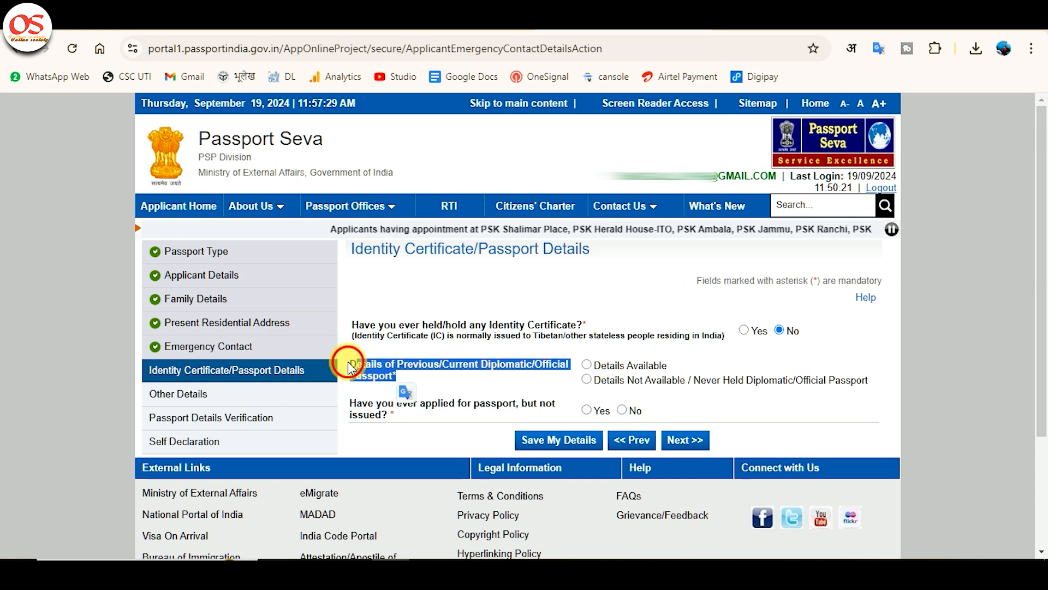
pyautogui.click(407, 391)
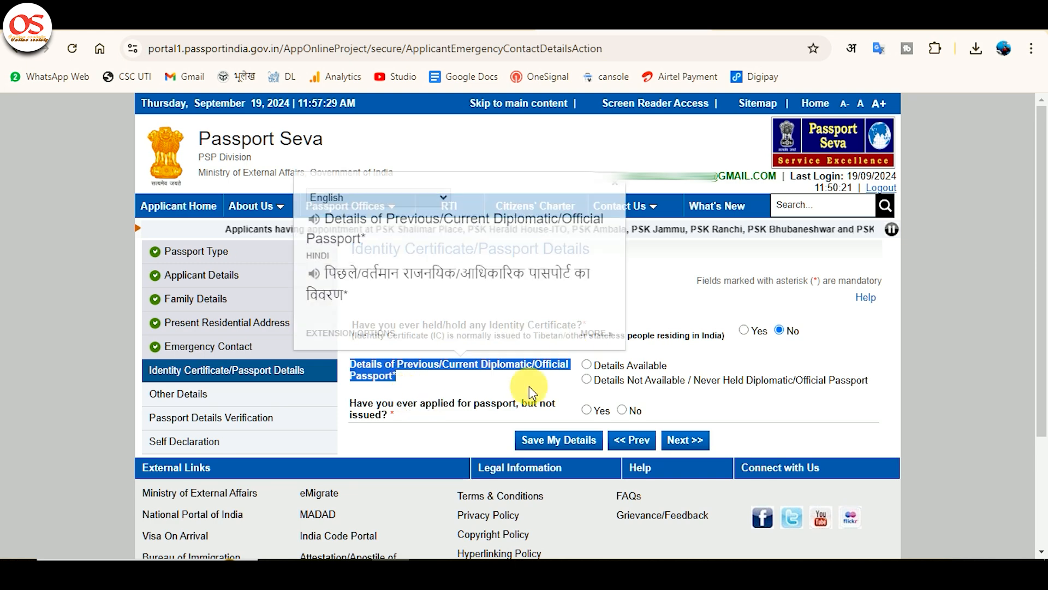
pyautogui.click(612, 365)
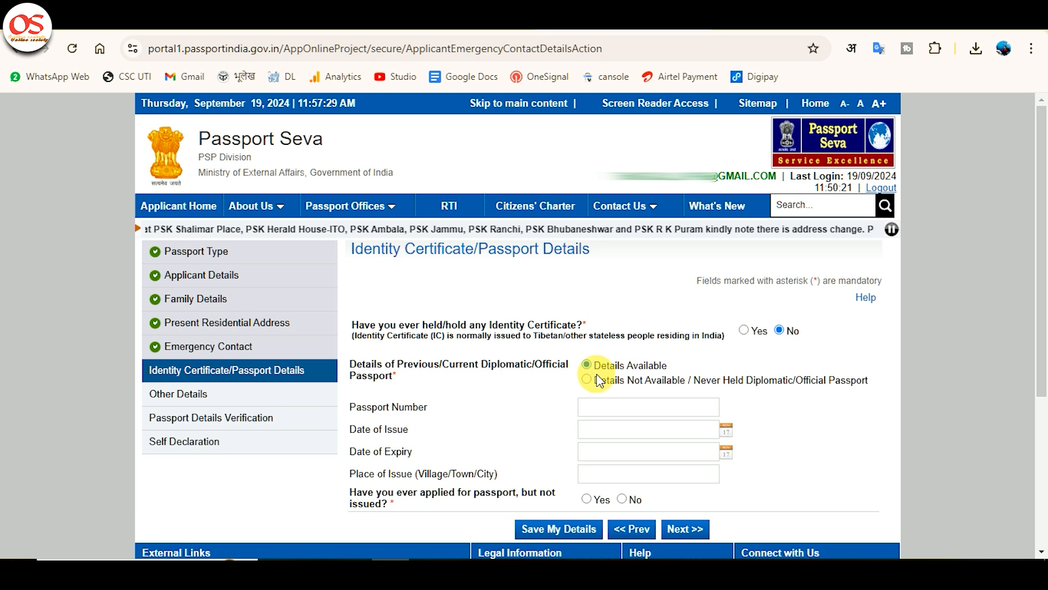
pyautogui.click(600, 381)
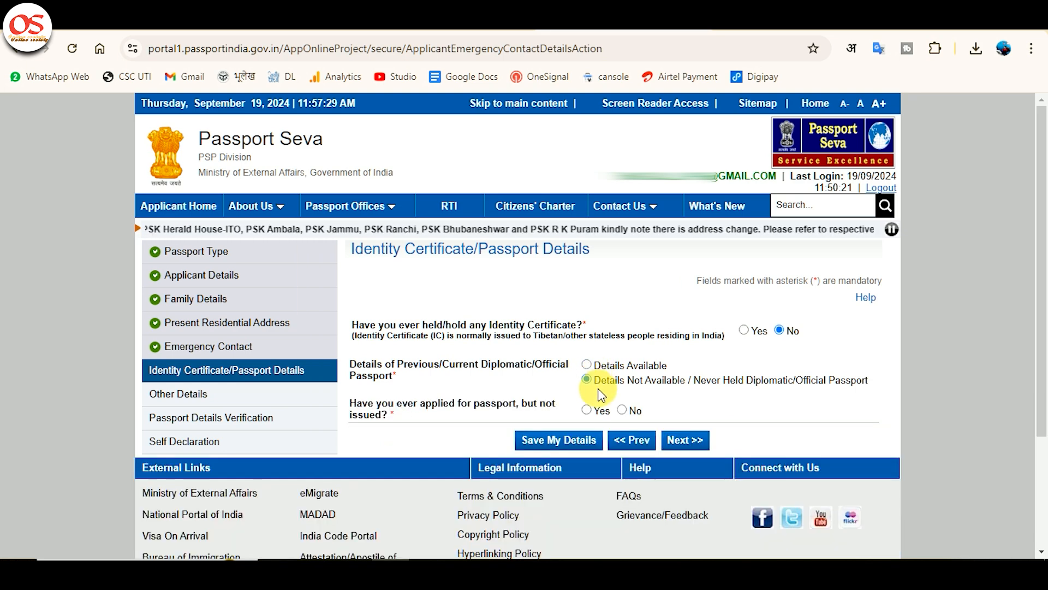
pyautogui.scroll(-2, 589, 371)
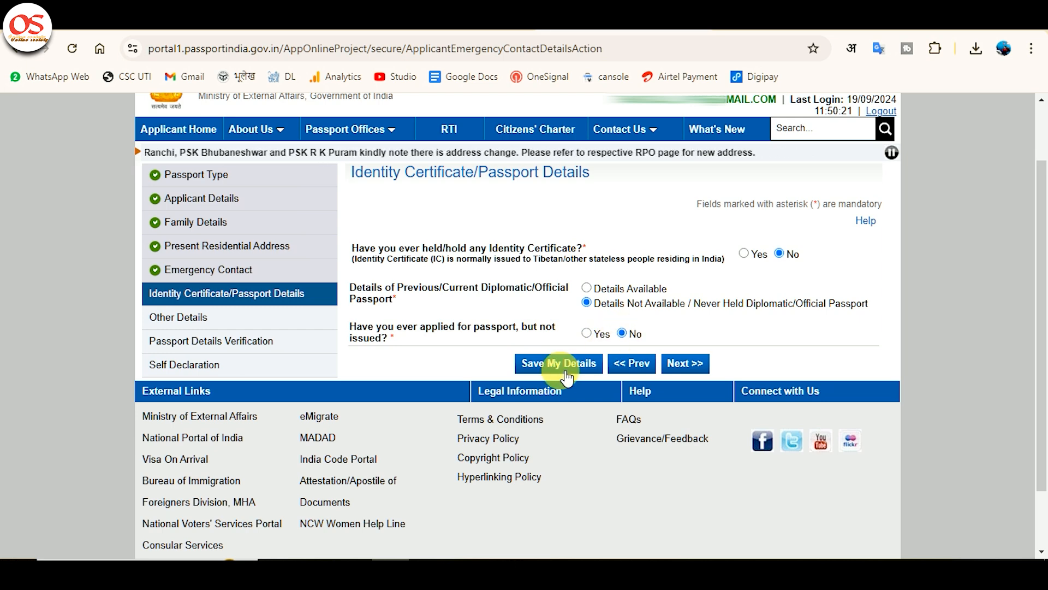
pyautogui.click(545, 365)
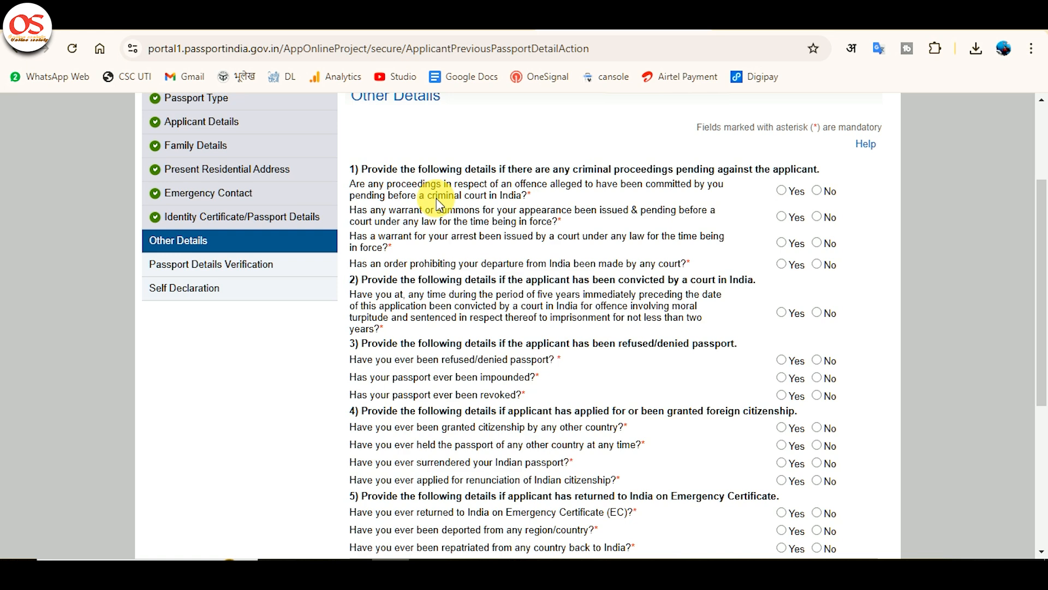
# Step: Translate the questions on pending criminal proceedings and court summons into Hindi, and answer No to both
pyautogui.moveTo(351, 185); pyautogui.dragTo(531, 198)
pyautogui.click(529, 200)
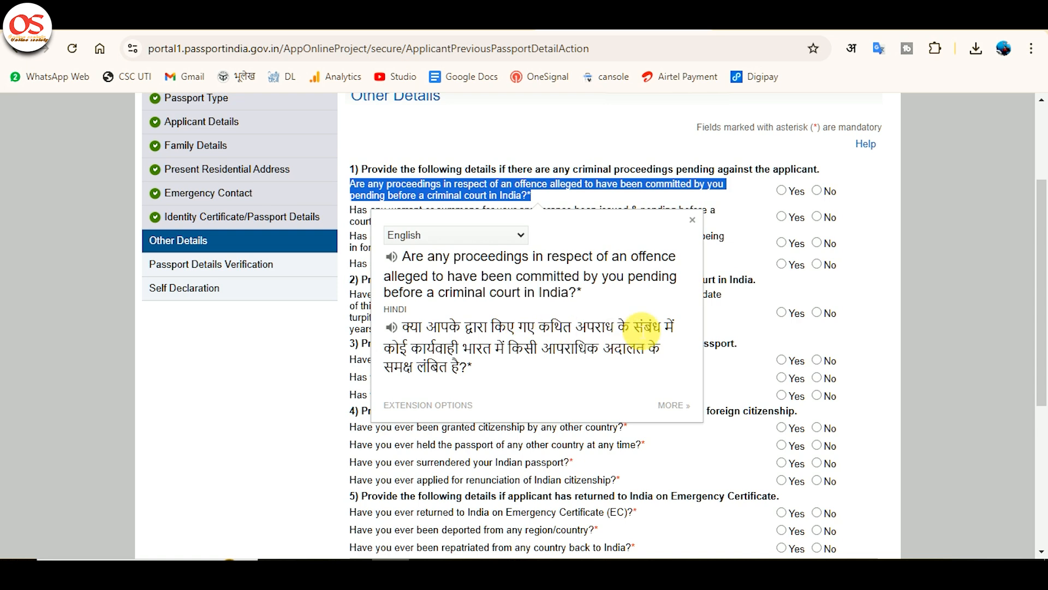
pyautogui.click(691, 219)
pyautogui.click(819, 192)
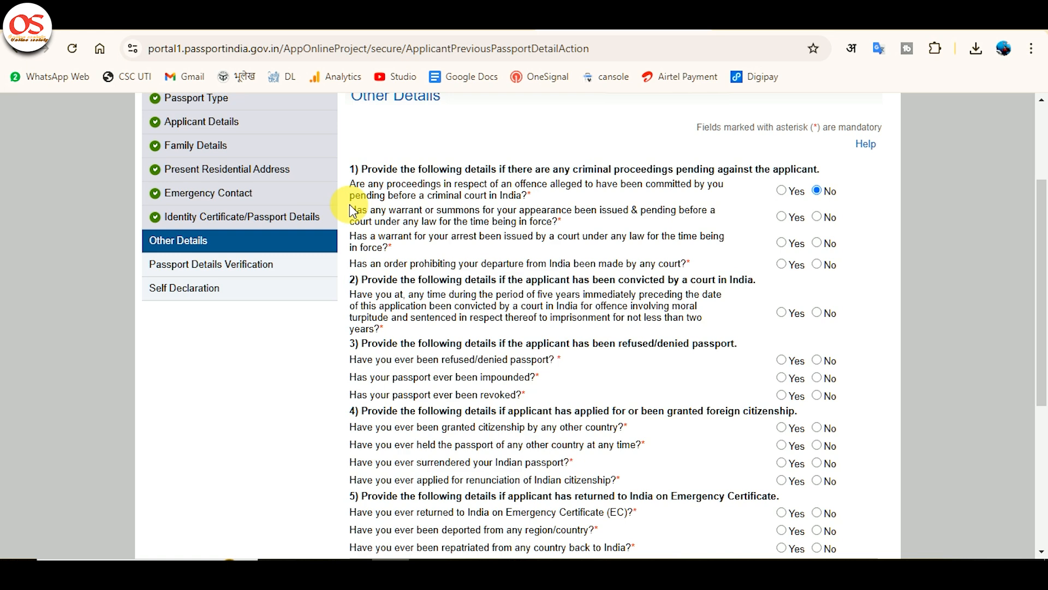
pyautogui.moveTo(350, 209); pyautogui.dragTo(566, 230)
pyautogui.click(565, 240)
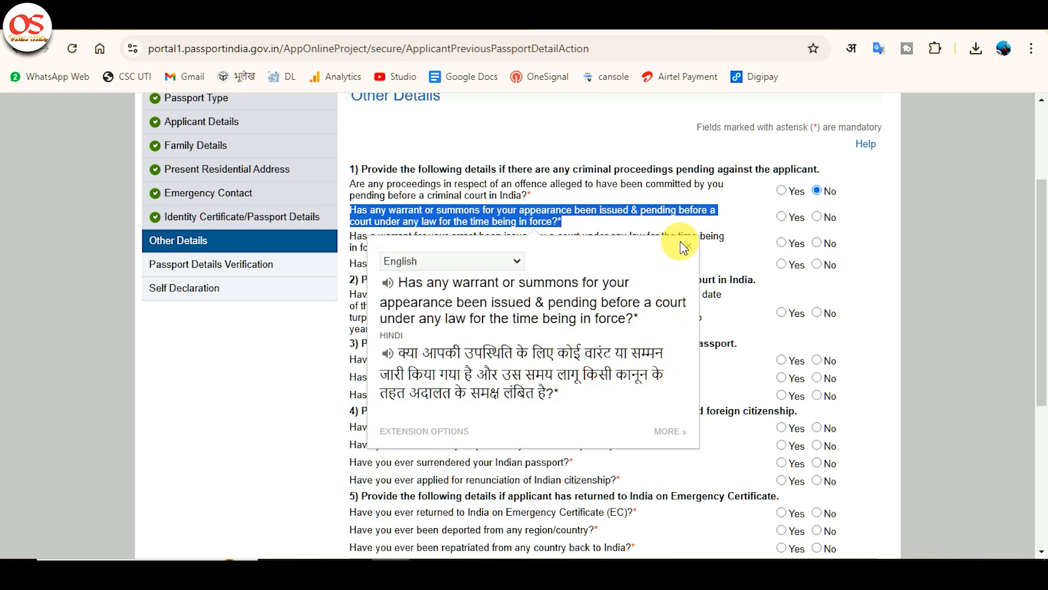
pyautogui.click(694, 248)
pyautogui.click(817, 217)
# Step: Answer No to the questions about an arrest warrant and an order prohibiting departure from India
pyautogui.moveTo(350, 168); pyautogui.dragTo(351, 233)
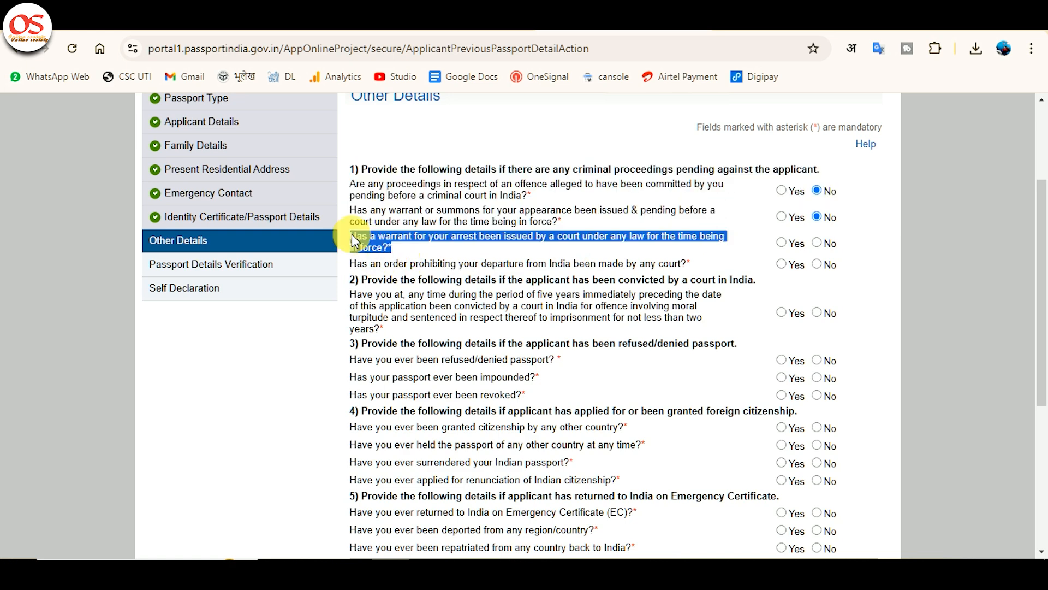
pyautogui.click(350, 219)
pyautogui.click(817, 243)
pyautogui.tripleClick(568, 263)
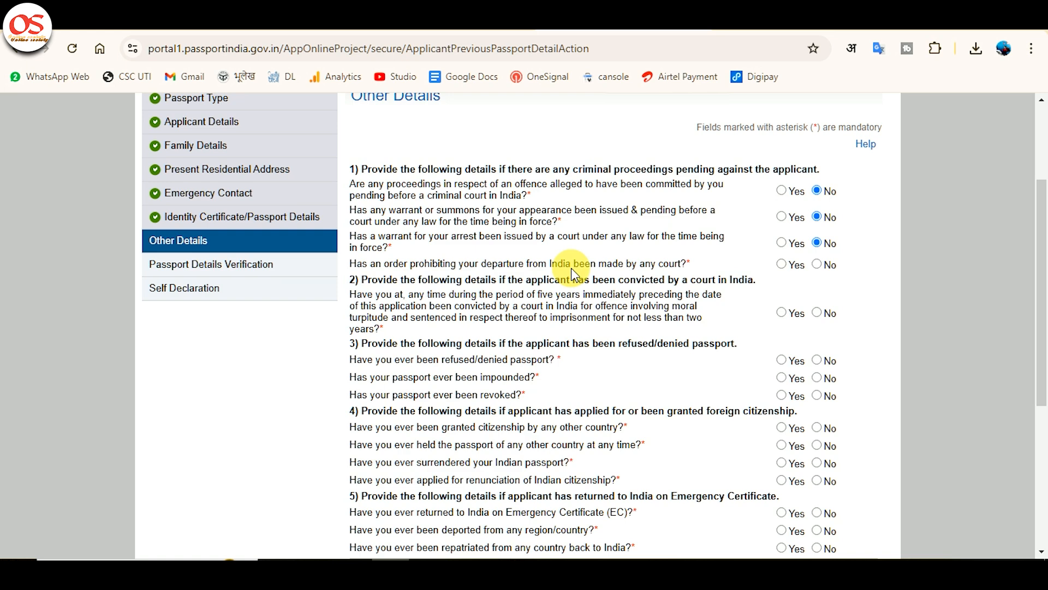
pyautogui.click(817, 264)
# Step: Answer No to the court conviction question and to having had a passport refused, impounded or revoked
pyautogui.click(817, 312)
pyautogui.scroll(-1, 638, 322)
pyautogui.click(816, 283)
pyautogui.click(817, 301)
pyautogui.click(817, 318)
# Step: Answer No to all four questions on foreign citizenship, foreign passports, surrendered Indian passport and renunciation of citizenship
pyautogui.scroll(-1, 375, 352)
pyautogui.tripleClick(536, 275)
pyautogui.click(817, 274)
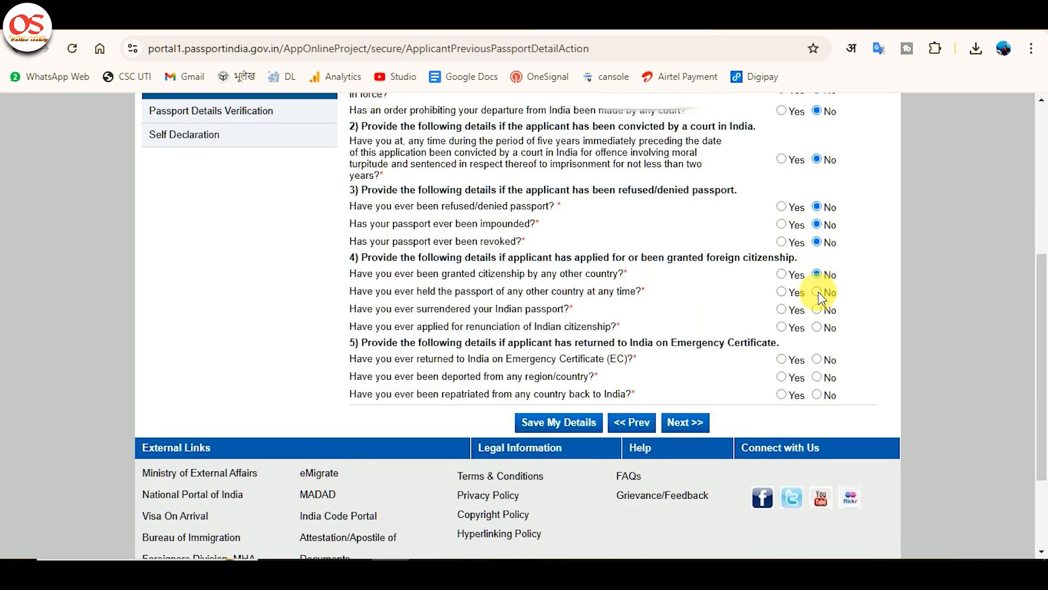
pyautogui.click(817, 310)
pyautogui.click(817, 327)
pyautogui.tripleClick(538, 326)
pyautogui.click(683, 381)
# Step: Answer No to the Emergency Certificate, deportation and repatriation questions, and save Other Details and continue to the verification section
pyautogui.click(817, 359)
pyautogui.click(817, 376)
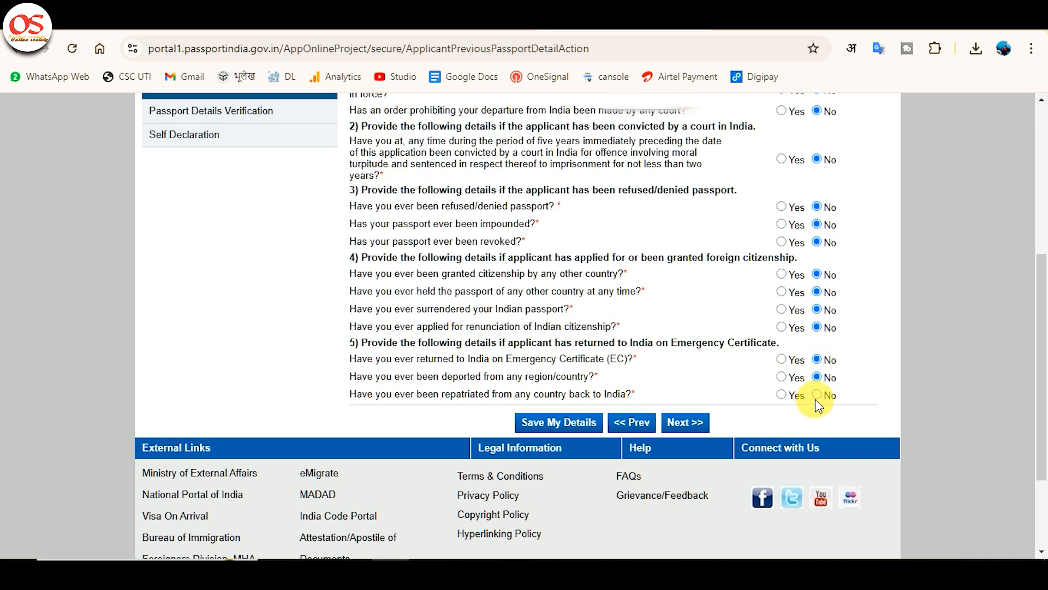
pyautogui.click(817, 394)
pyautogui.click(571, 423)
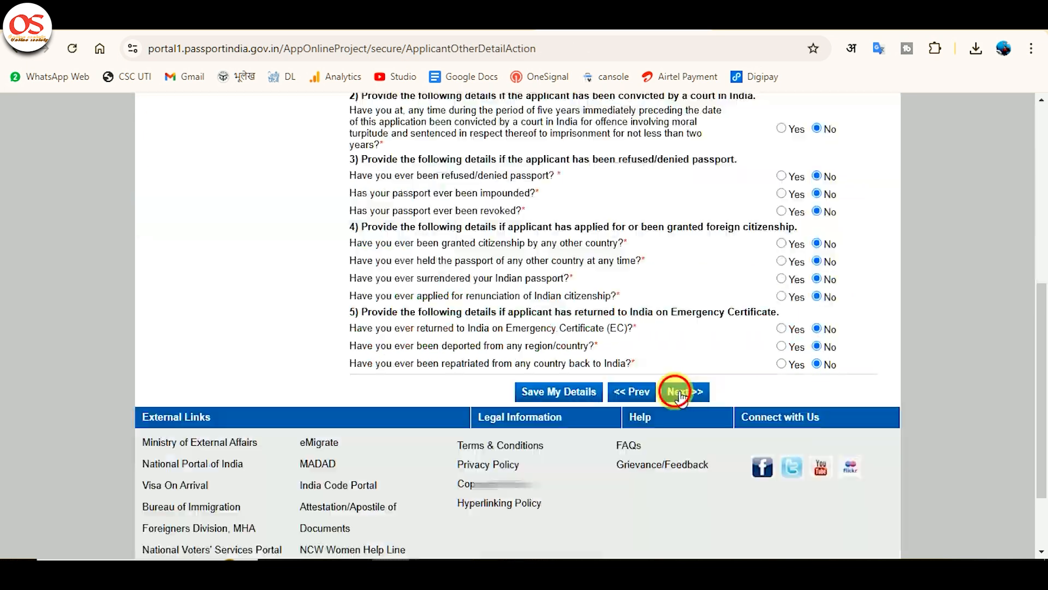
pyautogui.click(682, 393)
# Step: Move the applicant's surname into the Given Name field and continue through Passport Details Verification to Self Declaration
pyautogui.scroll(-5, 598, 382)
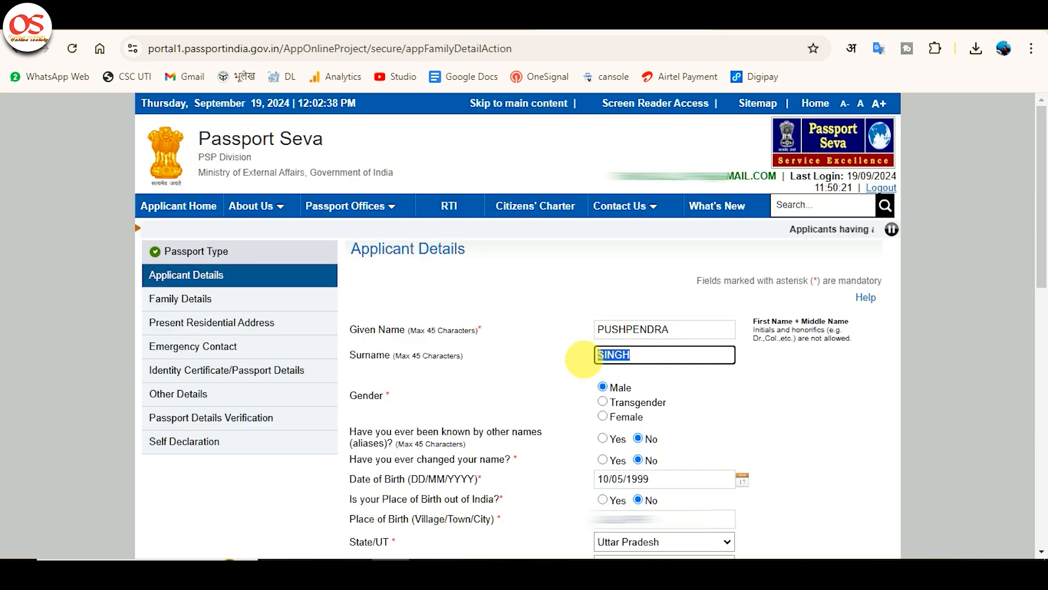
pyautogui.hotkey('ctrl', 'x')
pyautogui.click(714, 330)
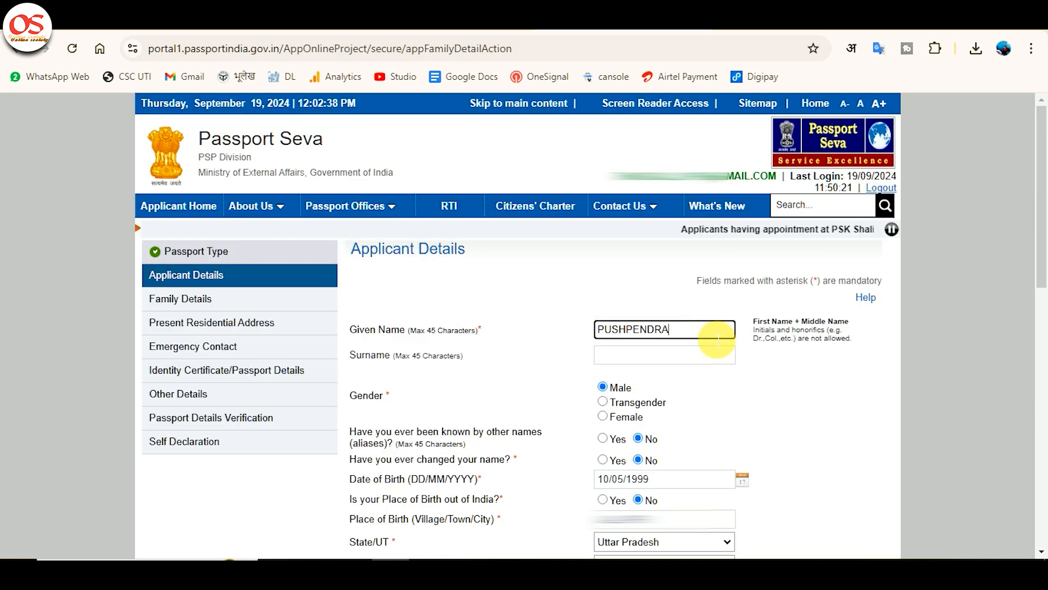
pyautogui.hotkey('ctrl', 'v')
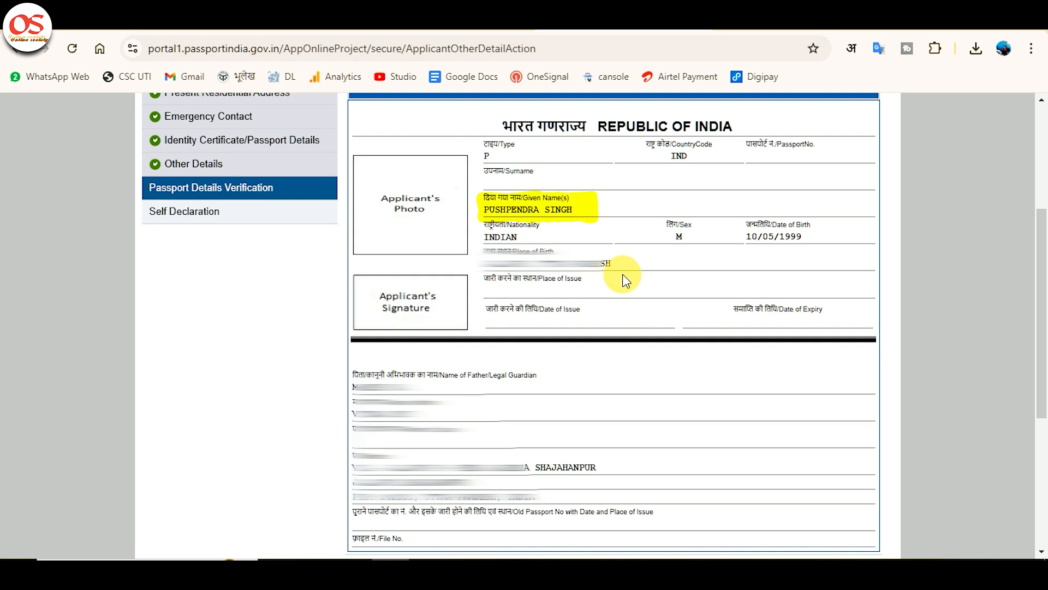
pyautogui.scroll(-5, 626, 281)
pyautogui.click(637, 345)
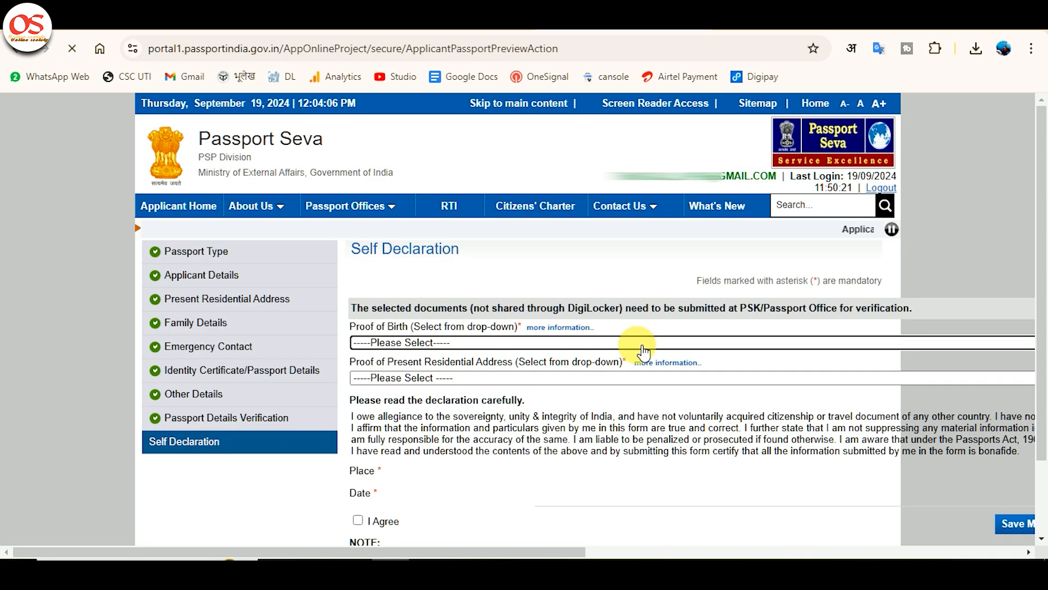
# Step: Set the proof of birth to PAN Card issued by the Income Tax Department
pyautogui.scroll(-1, 636, 345)
pyautogui.click(438, 287)
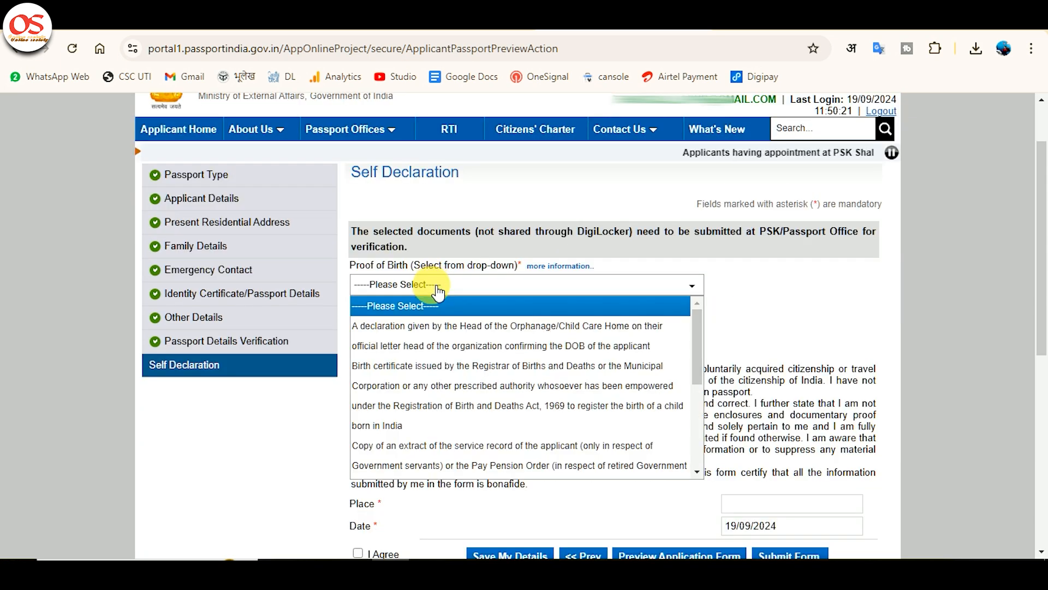
pyautogui.press('Down')
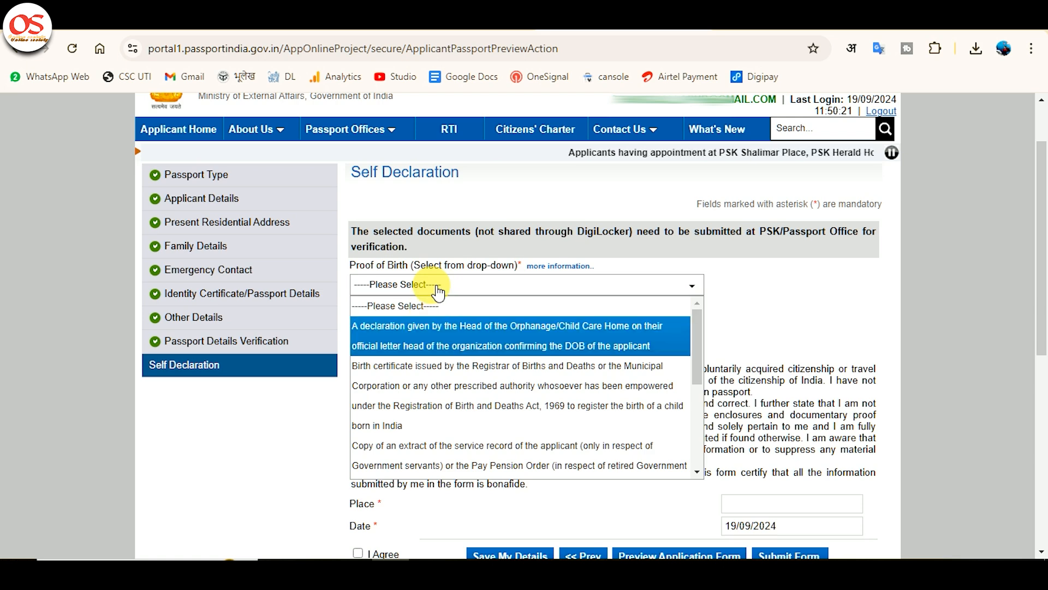
pyautogui.press('Down')
pyautogui.press('Up')
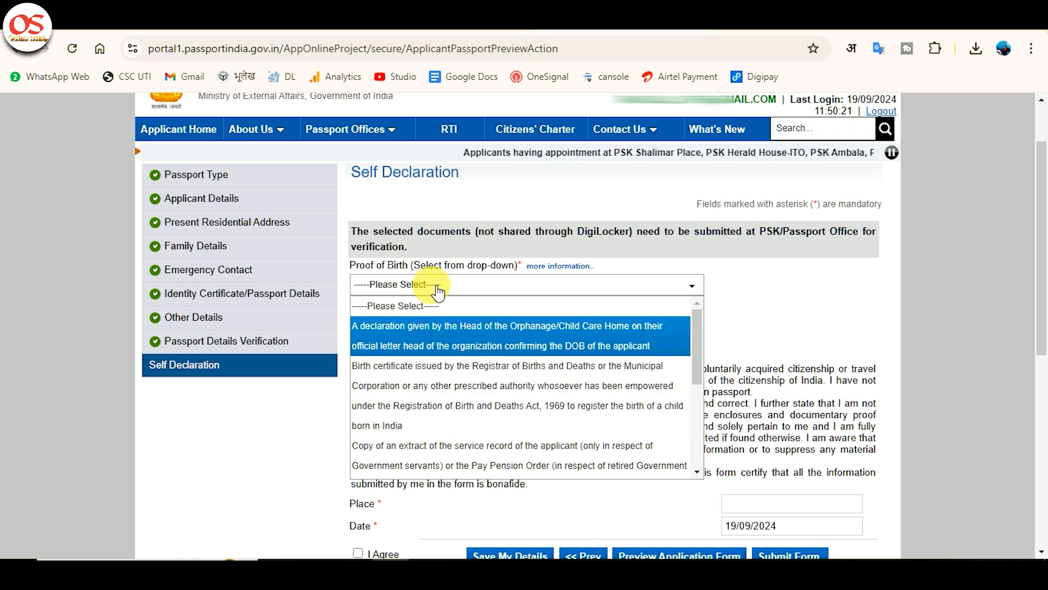
pyautogui.press('Down')
pyautogui.press('Down')
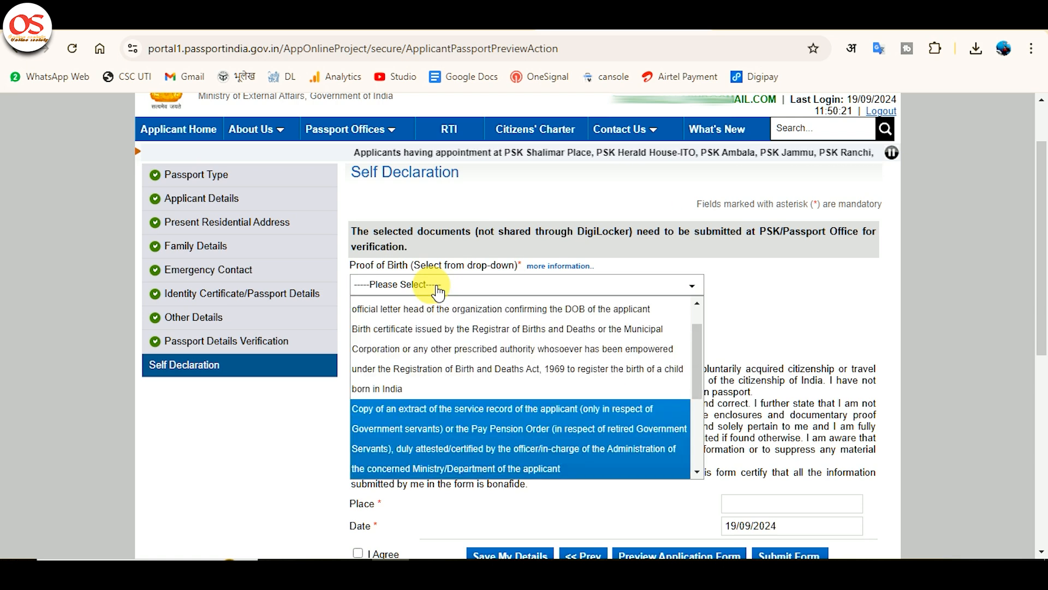
pyautogui.press('Down')
pyautogui.press('Down')
pyautogui.press('Down')
pyautogui.press('Down')
pyautogui.press('Down')
pyautogui.press('Up')
pyautogui.press('Up')
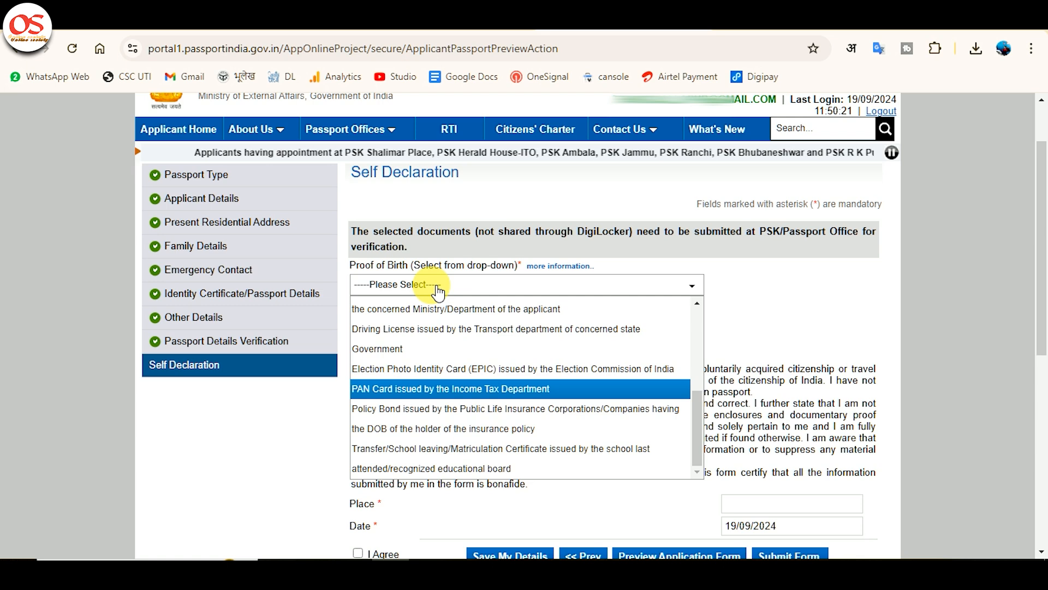
pyautogui.press('Return')
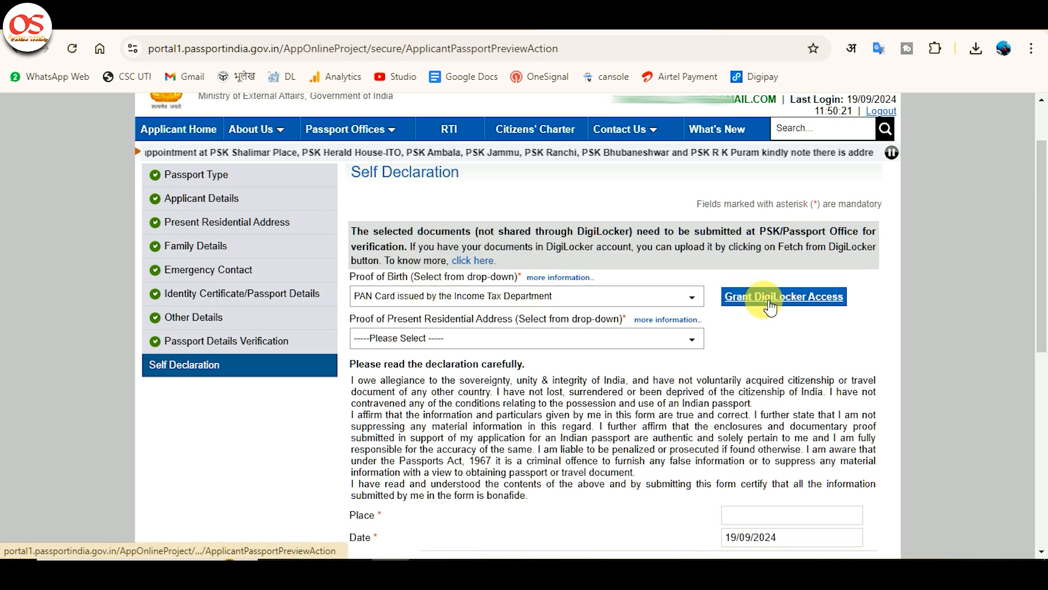
# Step: Try Aadhaar Card (Address Proof) as the proof of present residential address and reset the choice to Please Select
pyautogui.click(625, 339)
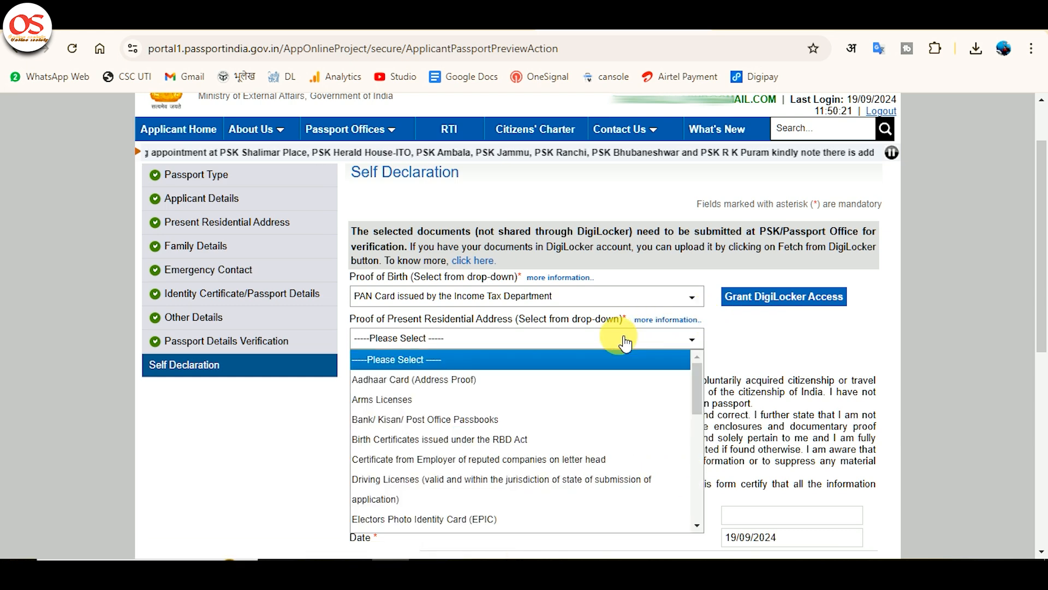
pyautogui.click(620, 377)
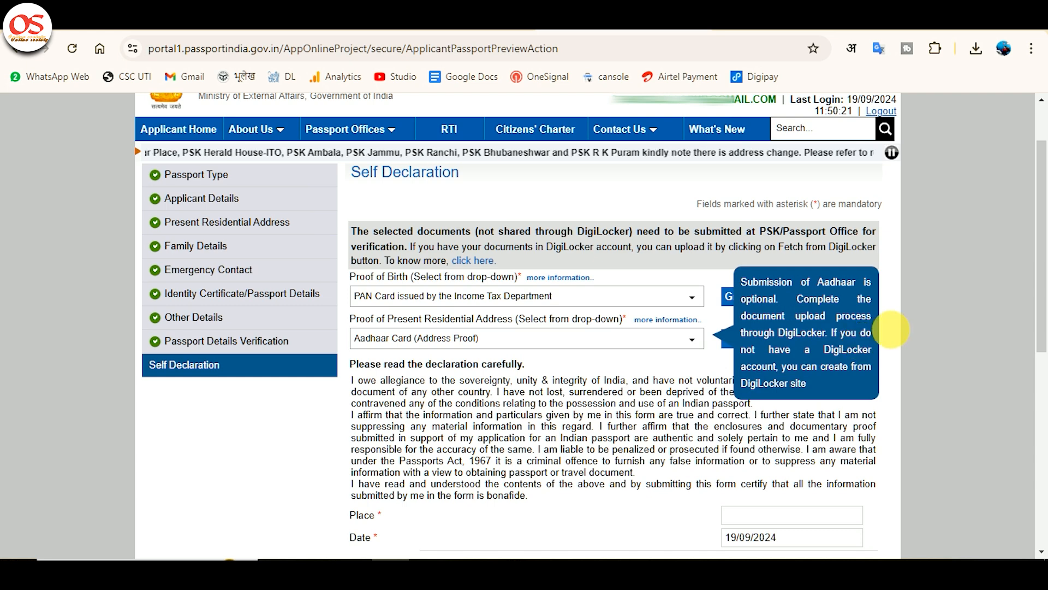
pyautogui.click(906, 316)
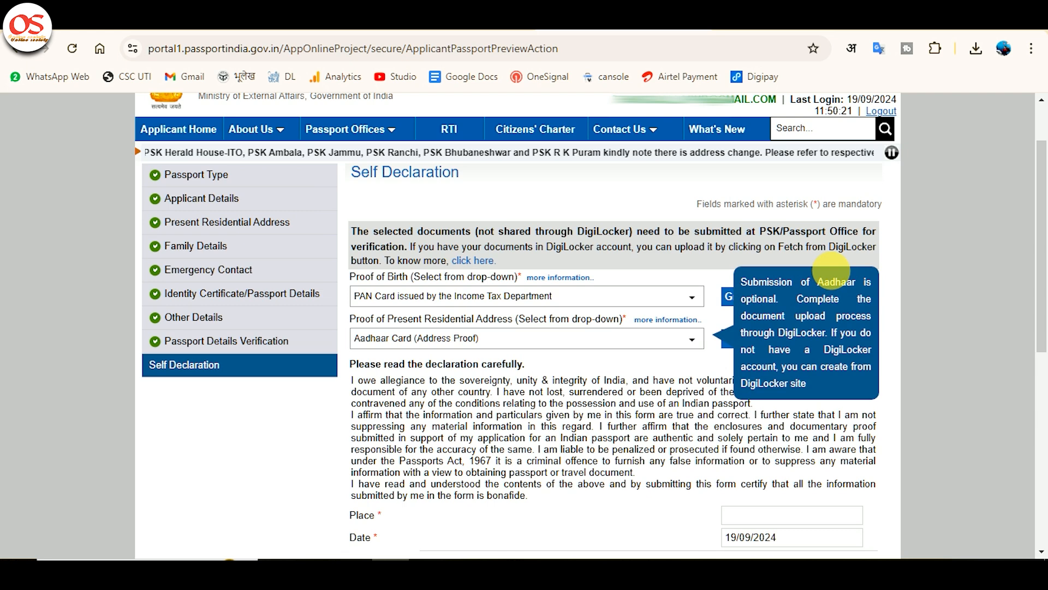
pyautogui.click(827, 257)
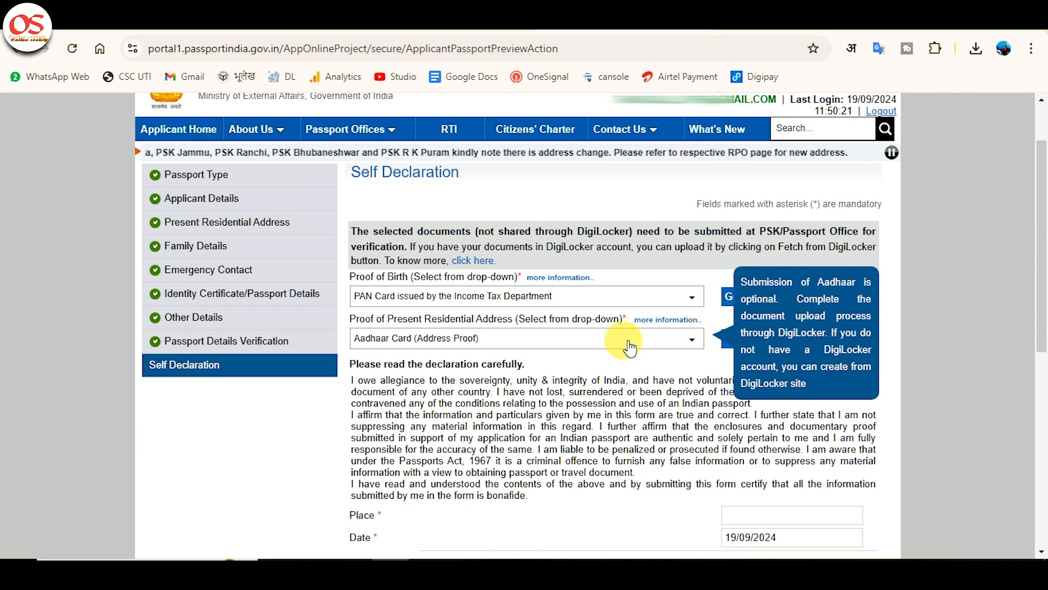
pyautogui.click(595, 339)
pyautogui.click(576, 360)
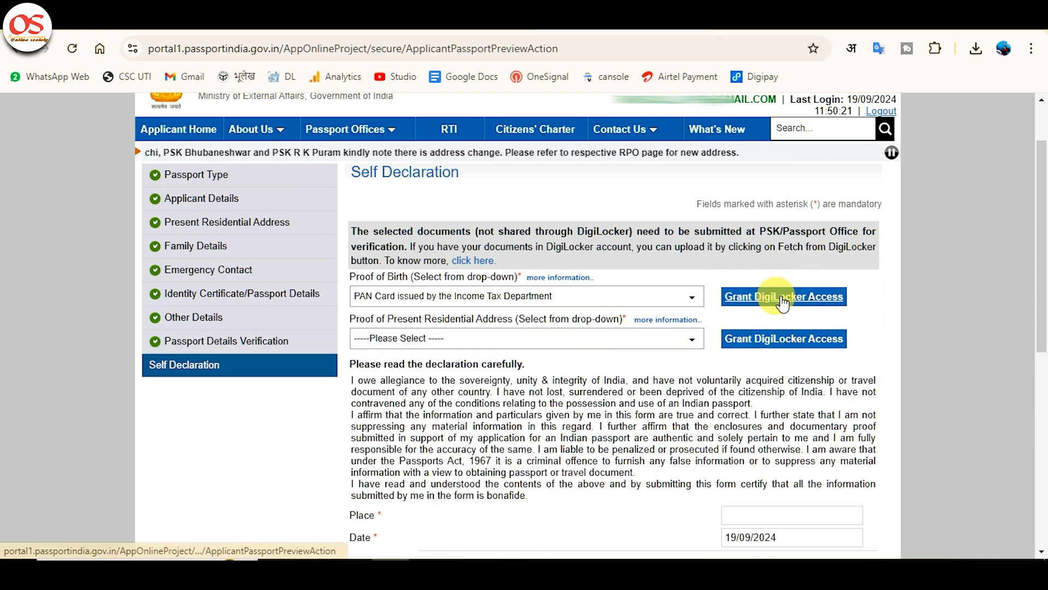
# Step: Open the DigiLocker access window for the PAN card proof of birth and close it
pyautogui.click(616, 297)
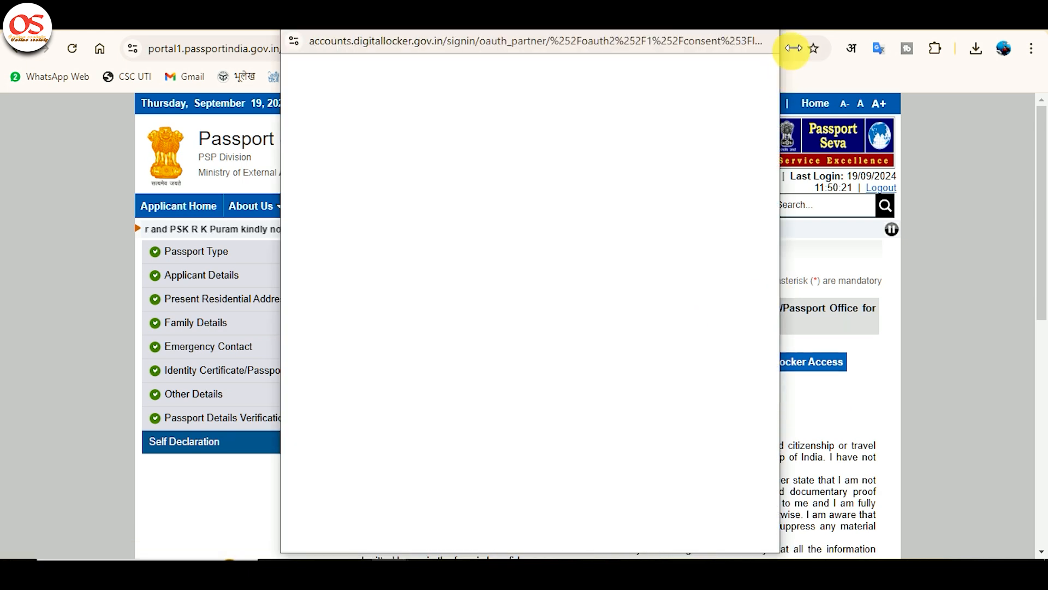
pyautogui.click(763, 20)
# Step: Set the proof of present residential address to Aadhaar Card (Address Proof) and open the DigiLocker access window
pyautogui.click(562, 402)
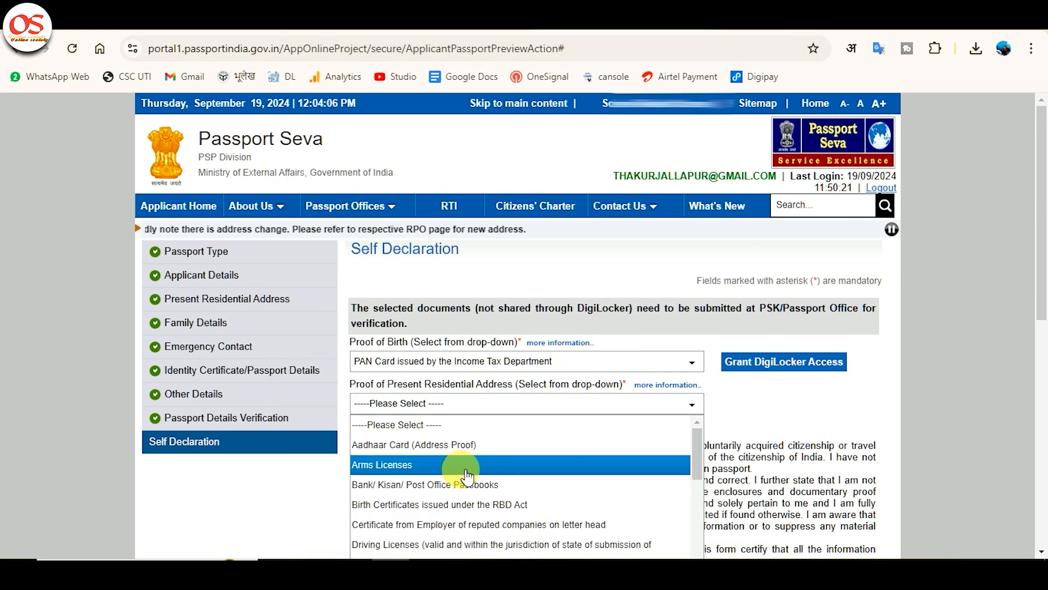
pyautogui.click(454, 464)
pyautogui.click(454, 414)
pyautogui.click(445, 453)
pyautogui.click(806, 374)
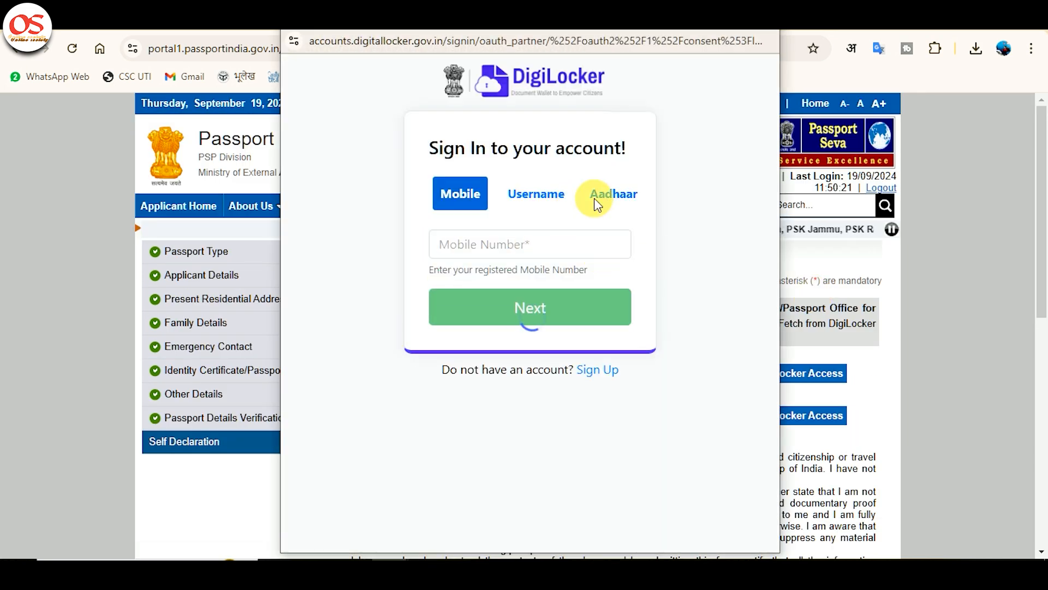
# Step: Sign in to DigiLocker with the applicant's Aadhaar number and submit the Aadhaar OTP
pyautogui.click(441, 168)
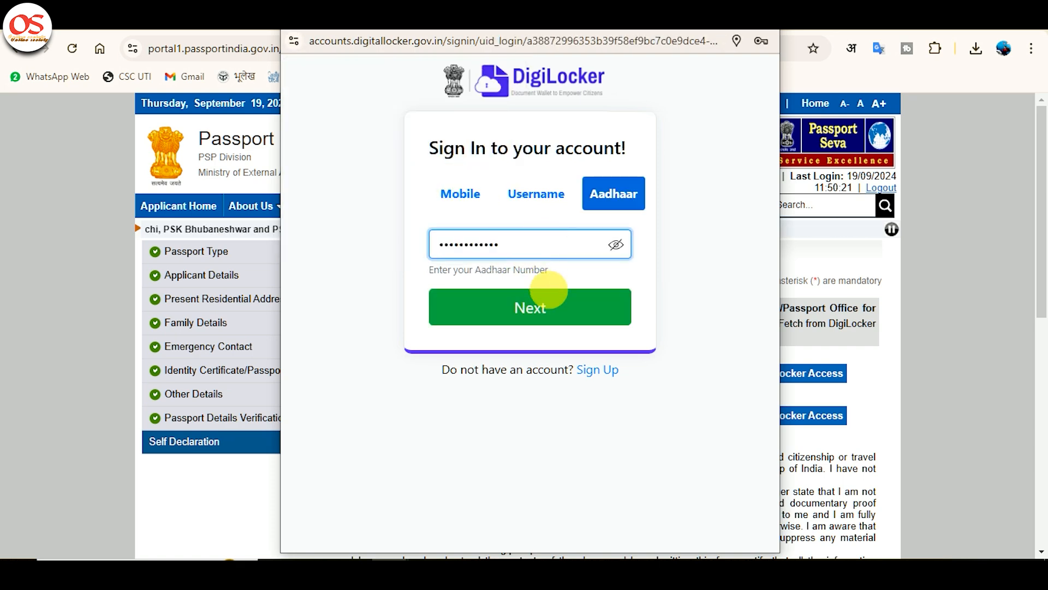
pyautogui.click(543, 298)
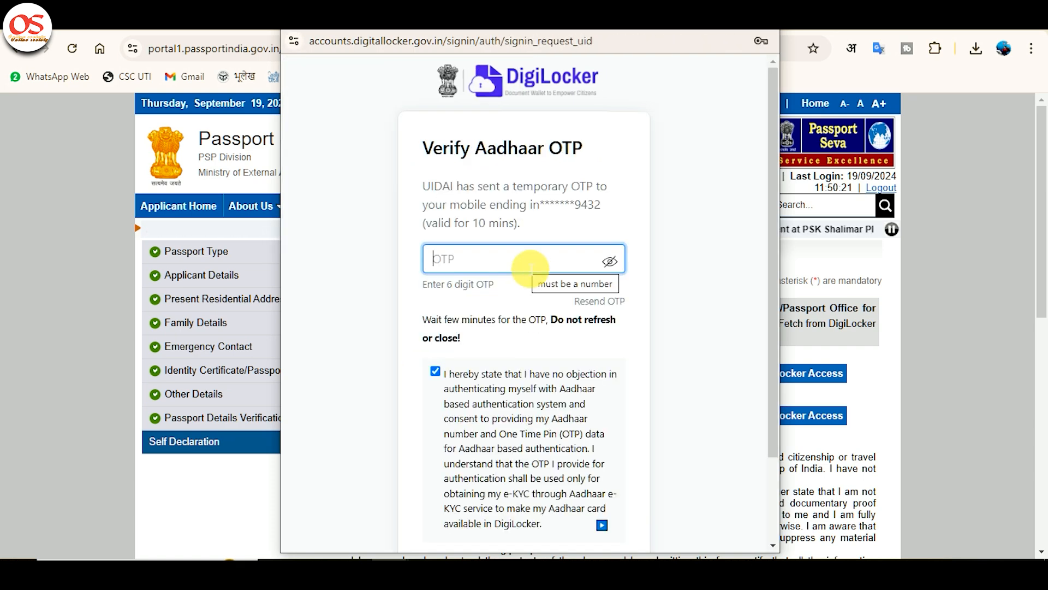
pyautogui.hotkey('ctrl', 'v')
pyautogui.scroll(-3, 532, 262)
pyautogui.click(524, 458)
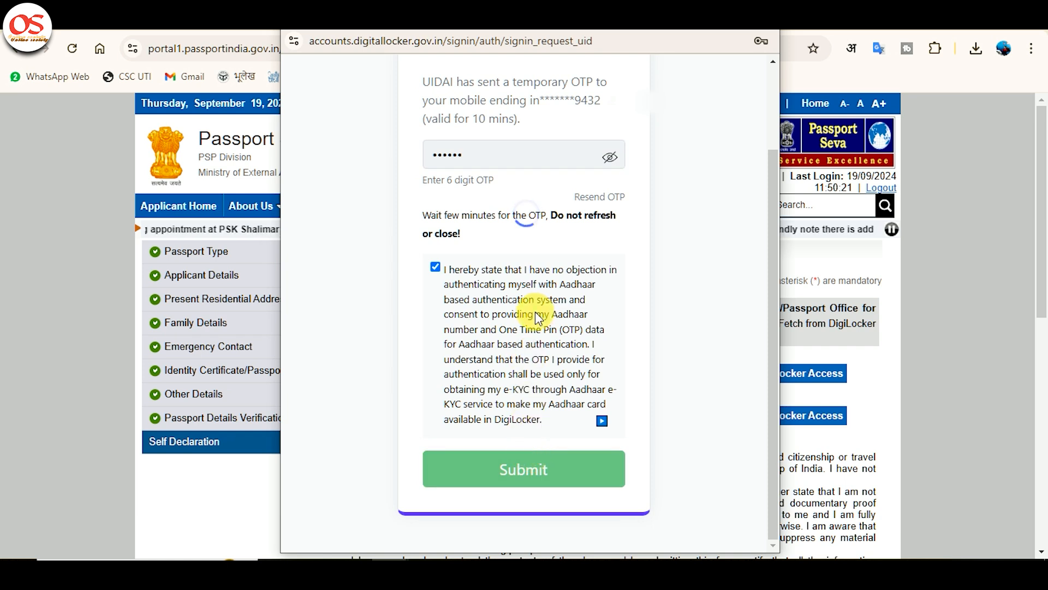
# Step: Try to verify the DigiLocker sign-in with the account's 6-digit security PIN
pyautogui.click(550, 194)
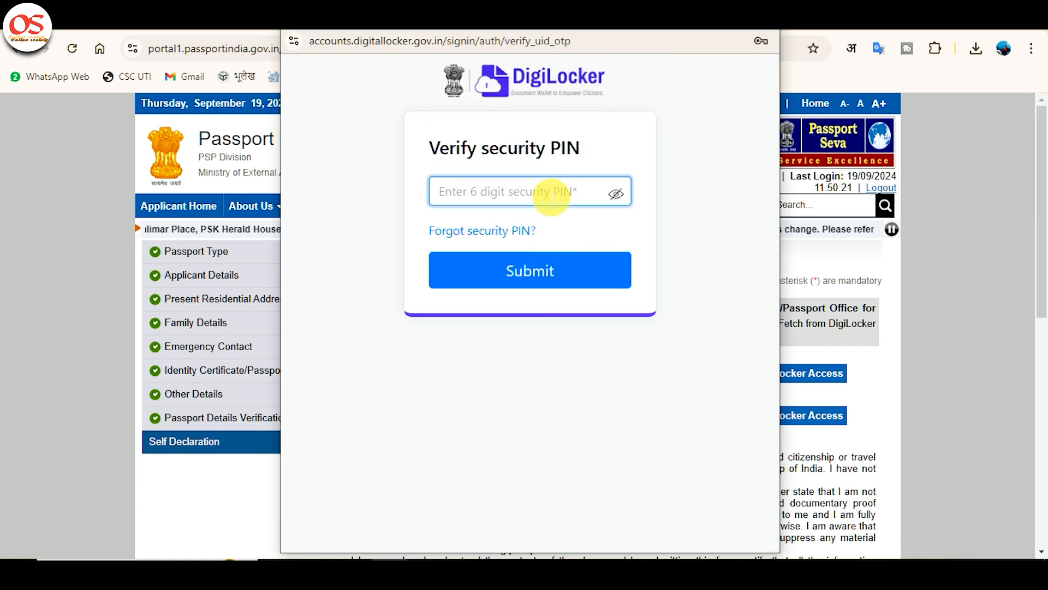
pyautogui.write('••••')
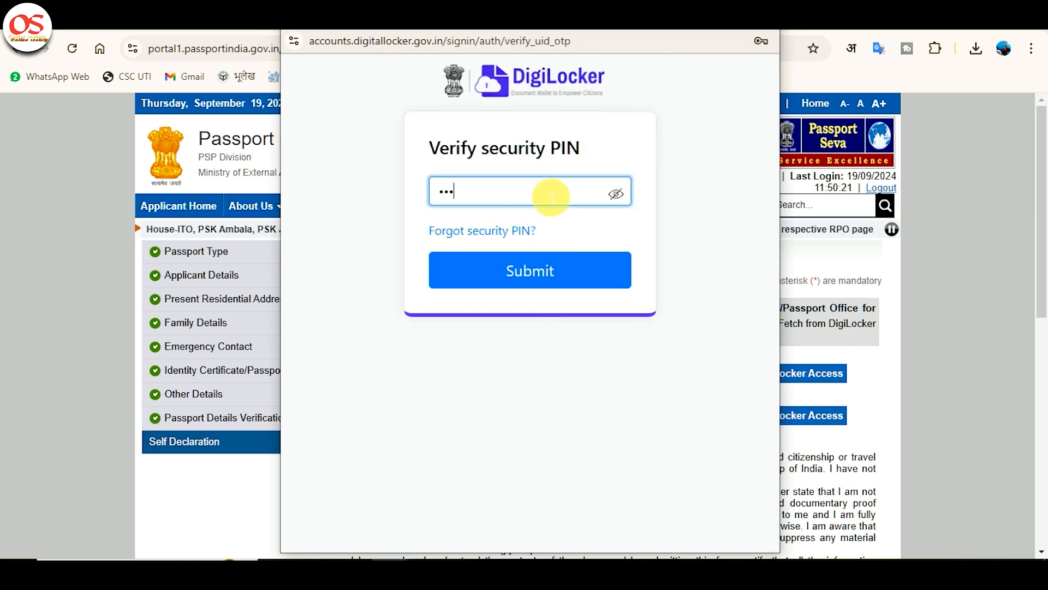
pyautogui.write('••')
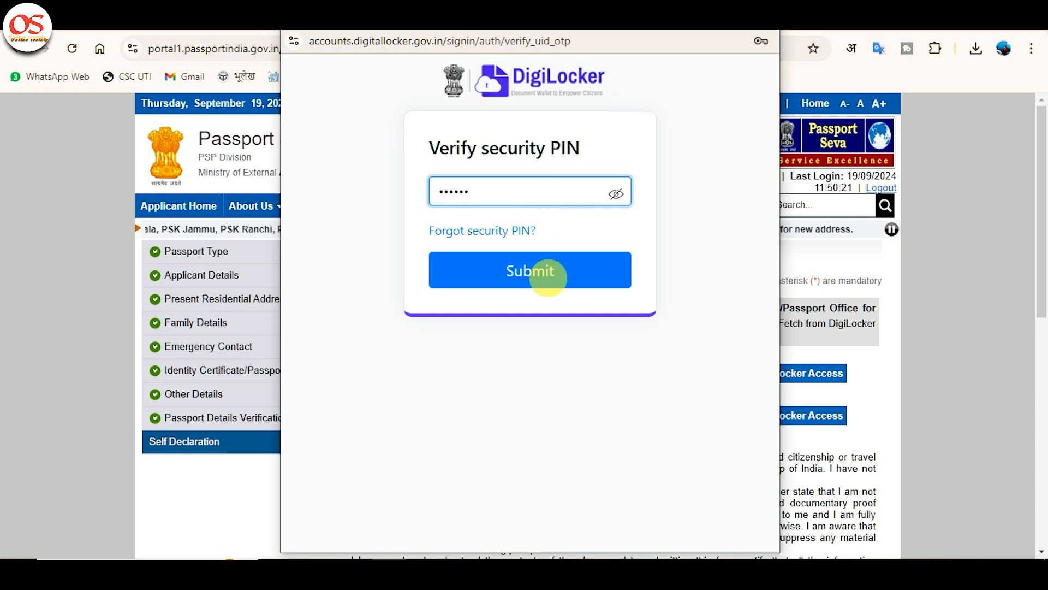
pyautogui.click(554, 288)
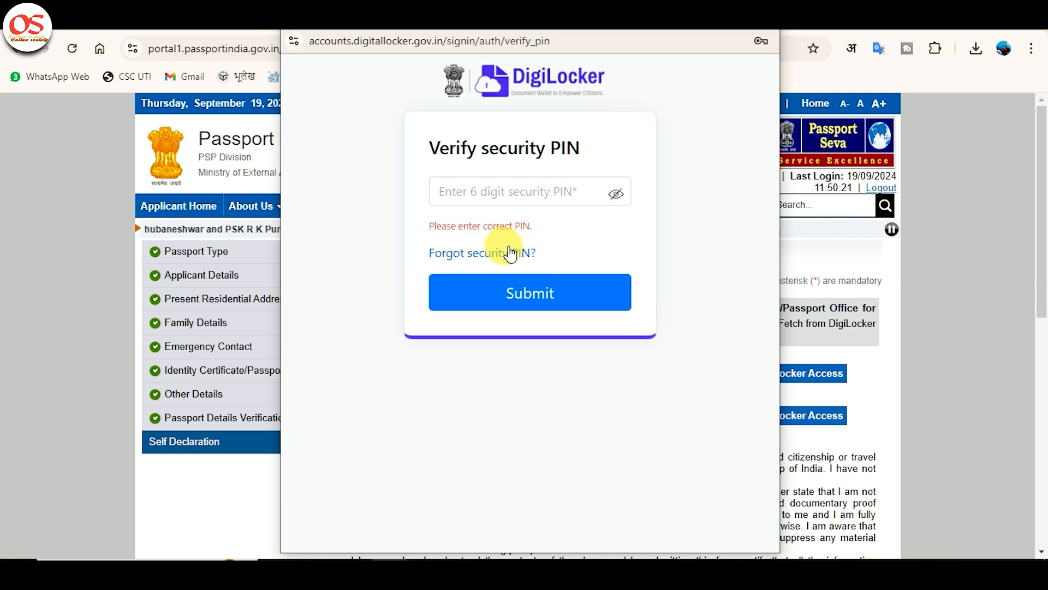
# Step: Reset the forgotten DigiLocker security PIN and submit a new 6-digit security PIN
pyautogui.click(502, 253)
pyautogui.click(444, 216)
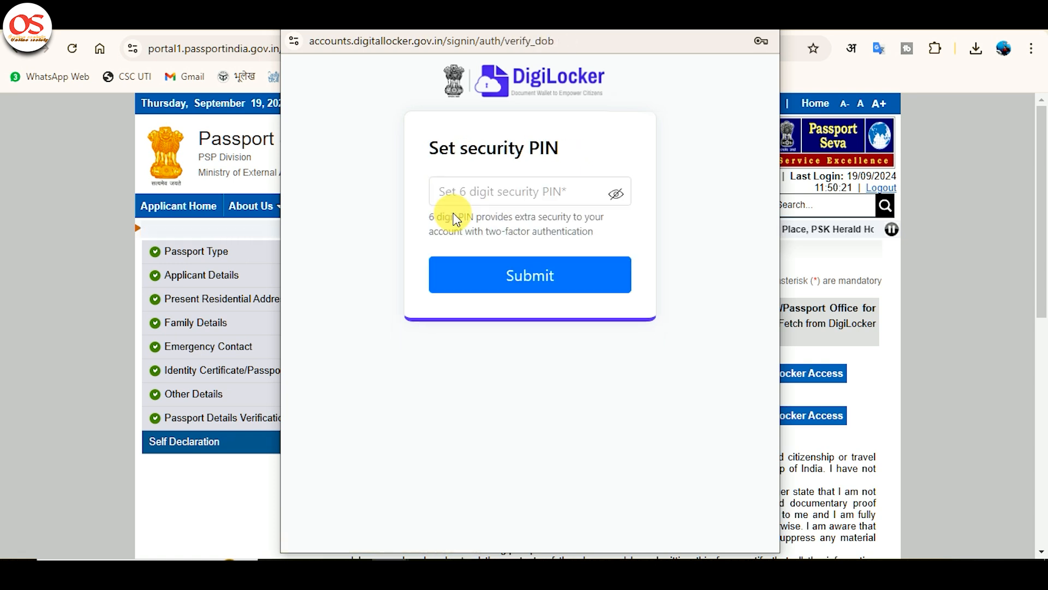
pyautogui.click(494, 199)
pyautogui.write('******')
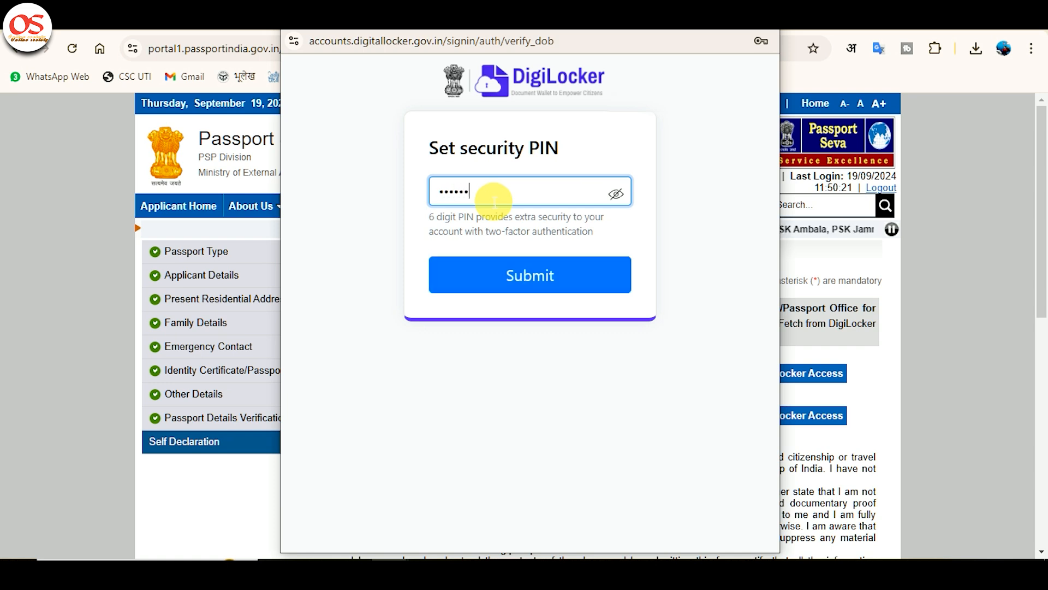
pyautogui.click(522, 293)
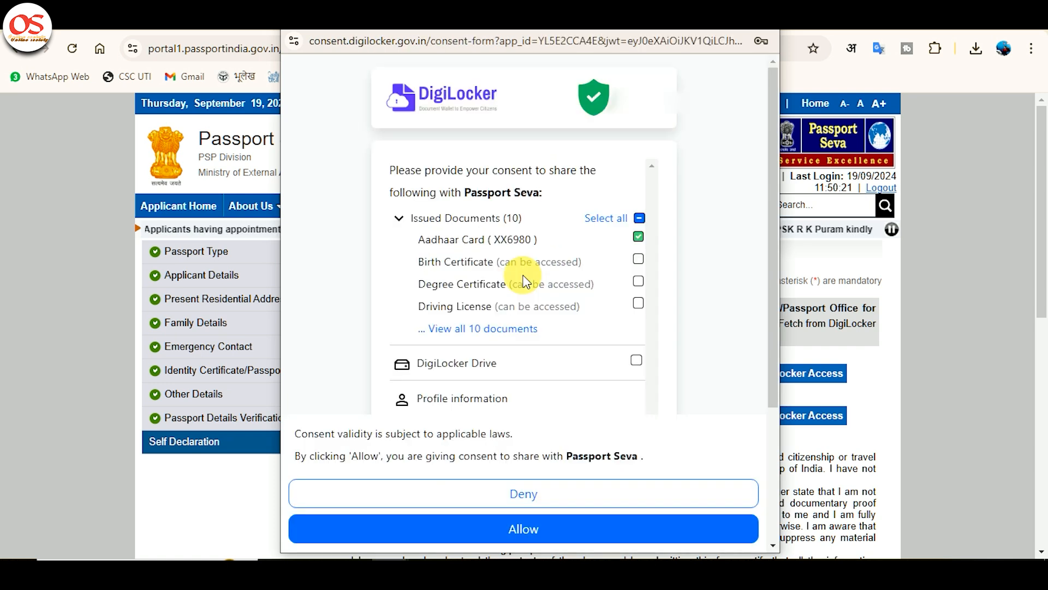
# Step: Allow DigiLocker to share the documents with Passport Seva and fetch the PAN card proof of birth from DigiLocker
pyautogui.scroll(-2, 615, 344)
pyautogui.click(585, 530)
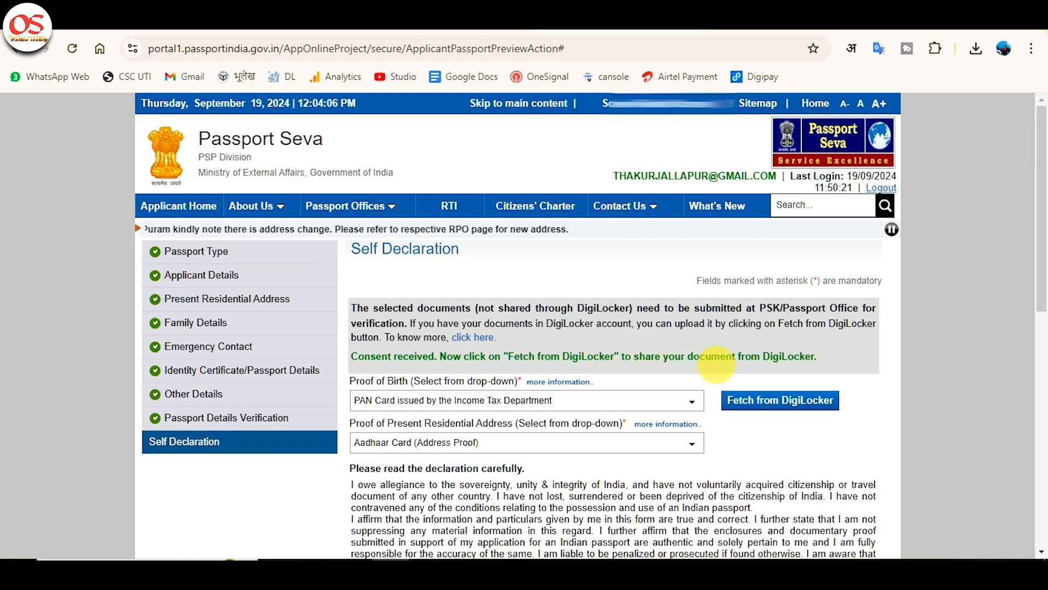
pyautogui.click(778, 406)
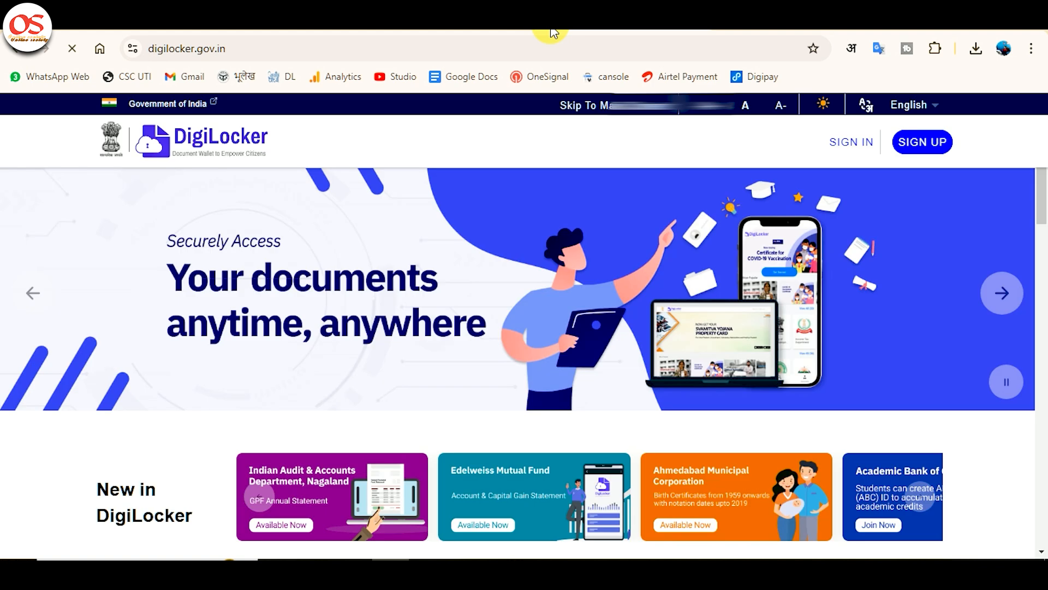
# Step: Switch to the DigiLocker website, sign in with the Aadhaar OTP and view the account's issued documents
pyautogui.click(519, 537)
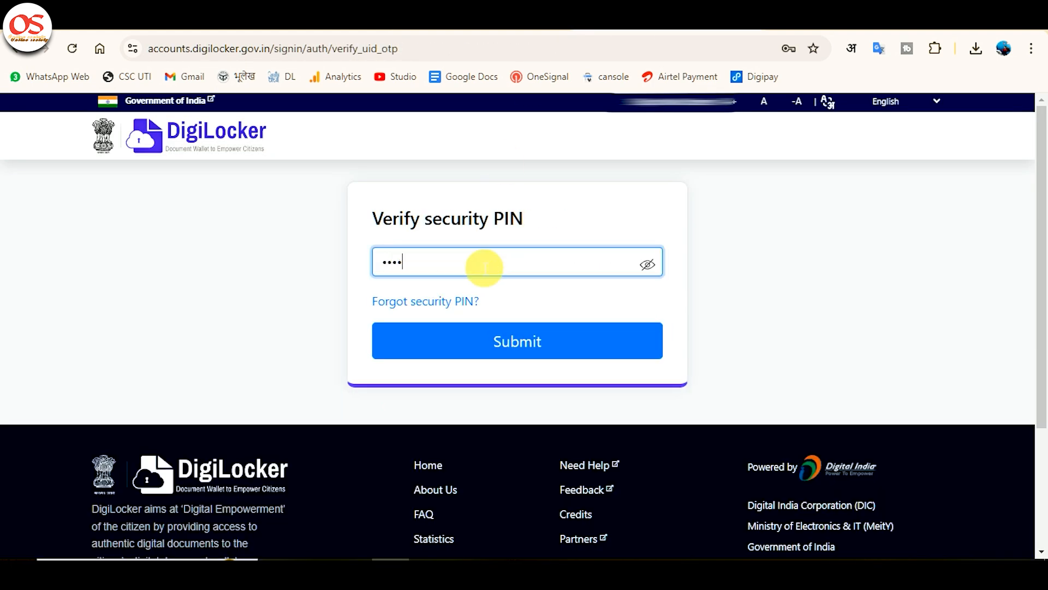
pyautogui.click(489, 339)
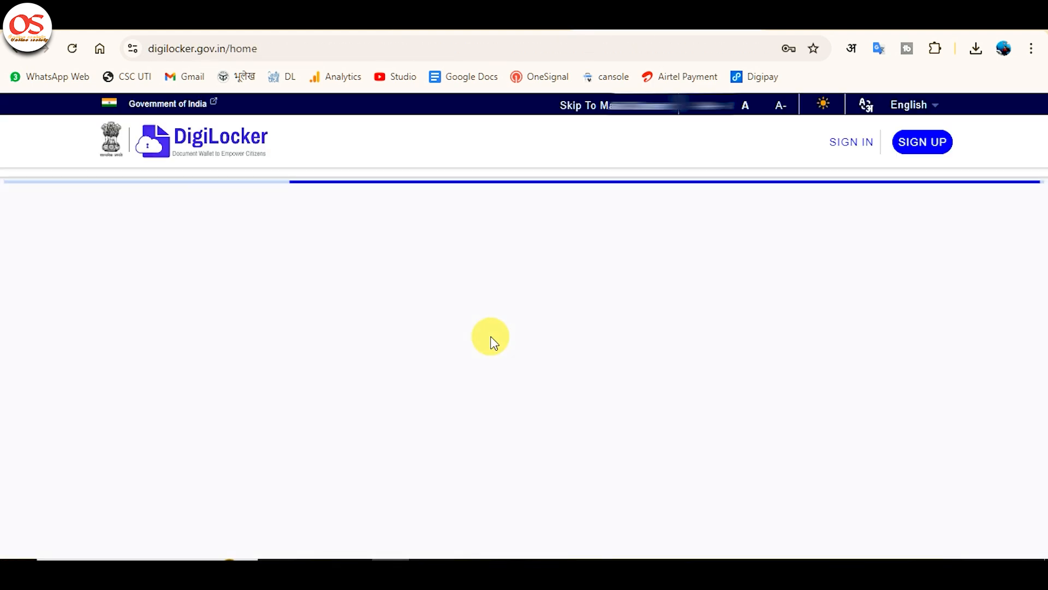
pyautogui.click(129, 209)
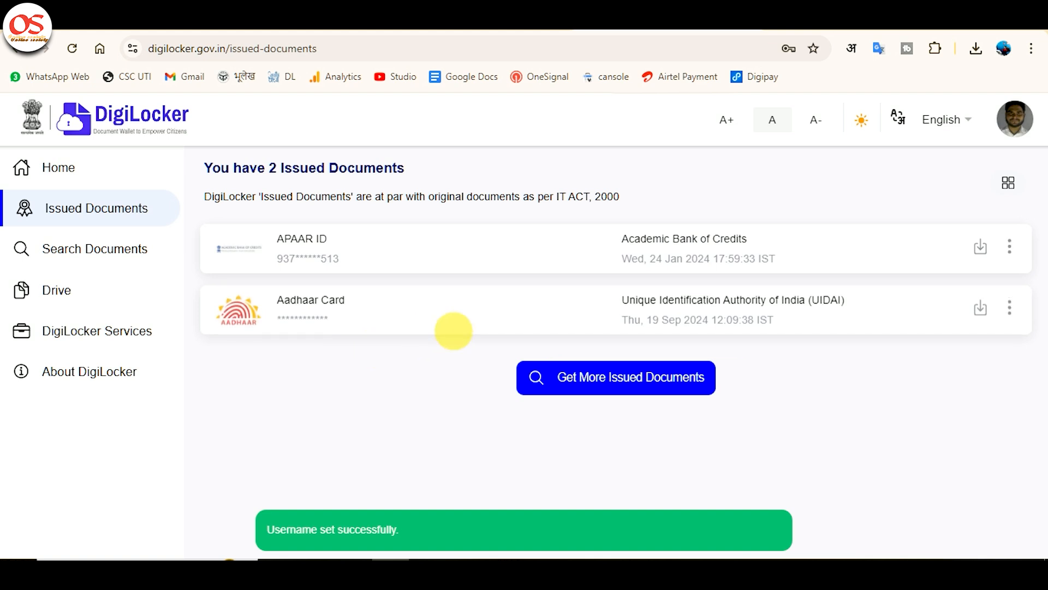
# Step: Search DigiLocker for more issued documents with "income" and open the Income Tax Department's PAN Verification Record
pyautogui.click(565, 375)
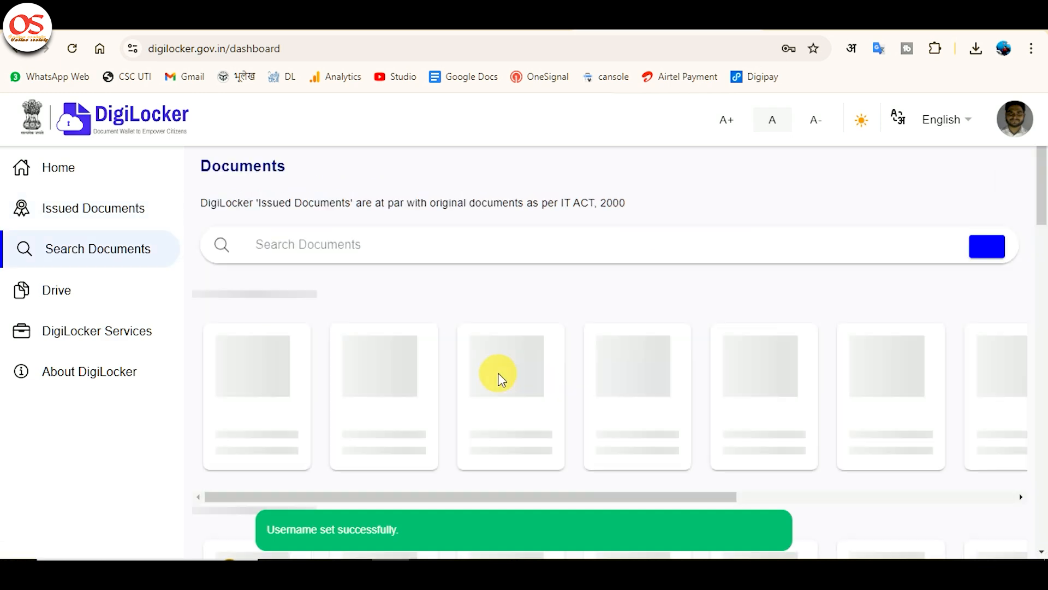
pyautogui.click(358, 258)
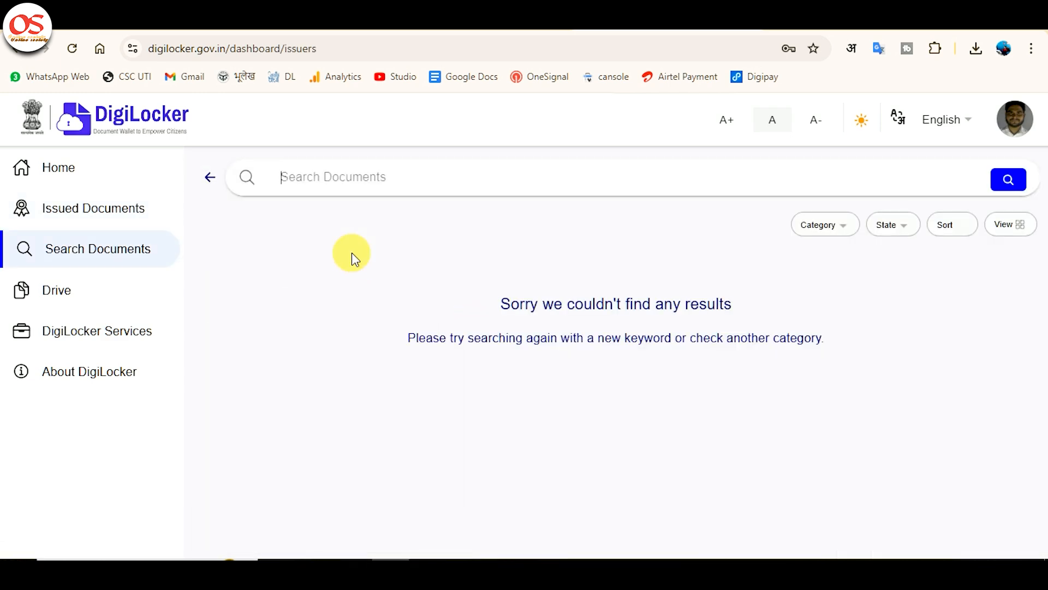
pyautogui.write('pan')
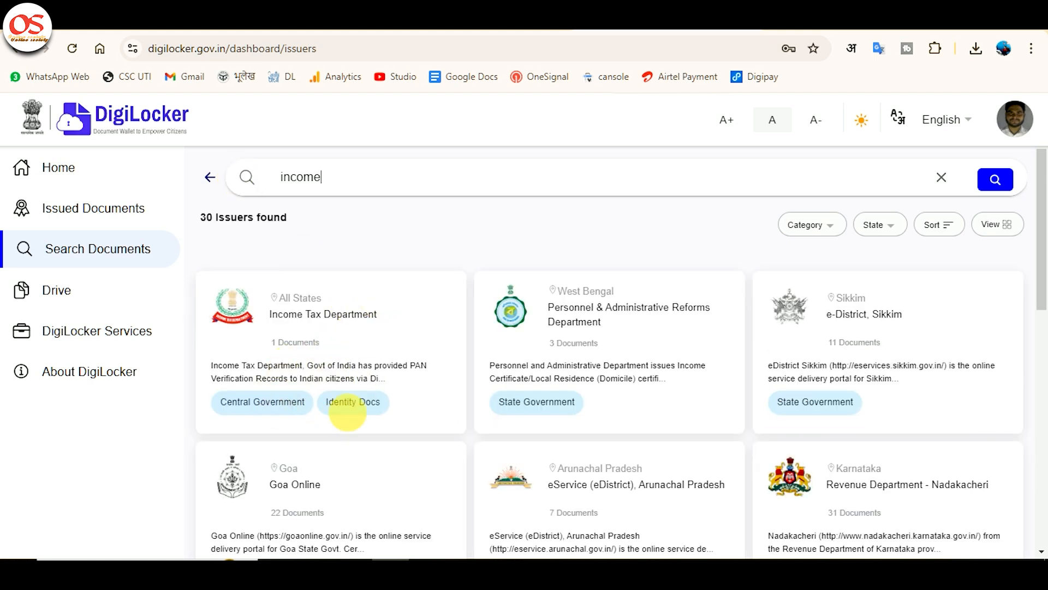
pyautogui.click(371, 397)
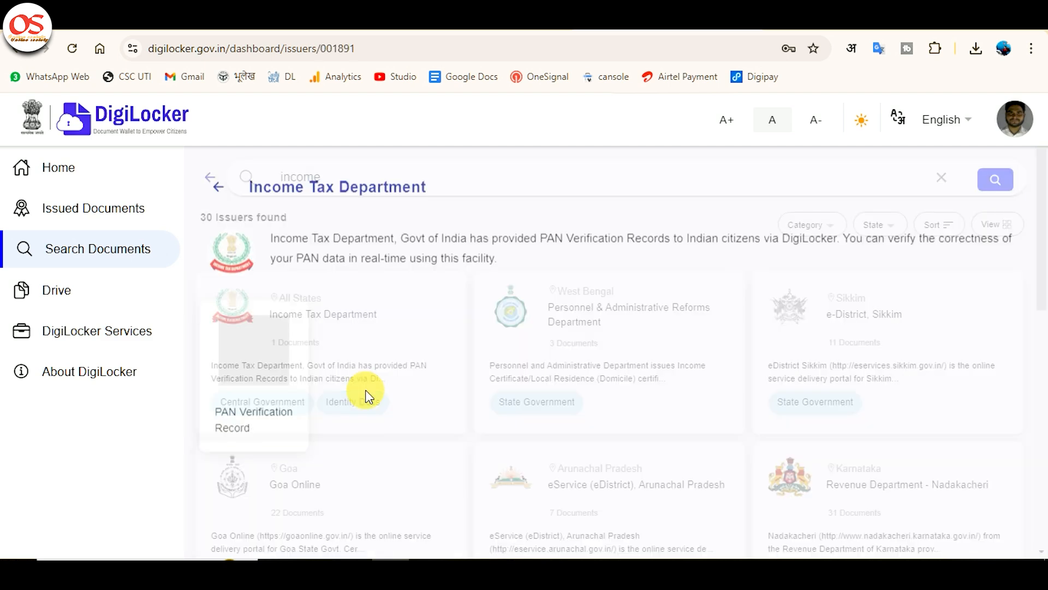
pyautogui.click(252, 350)
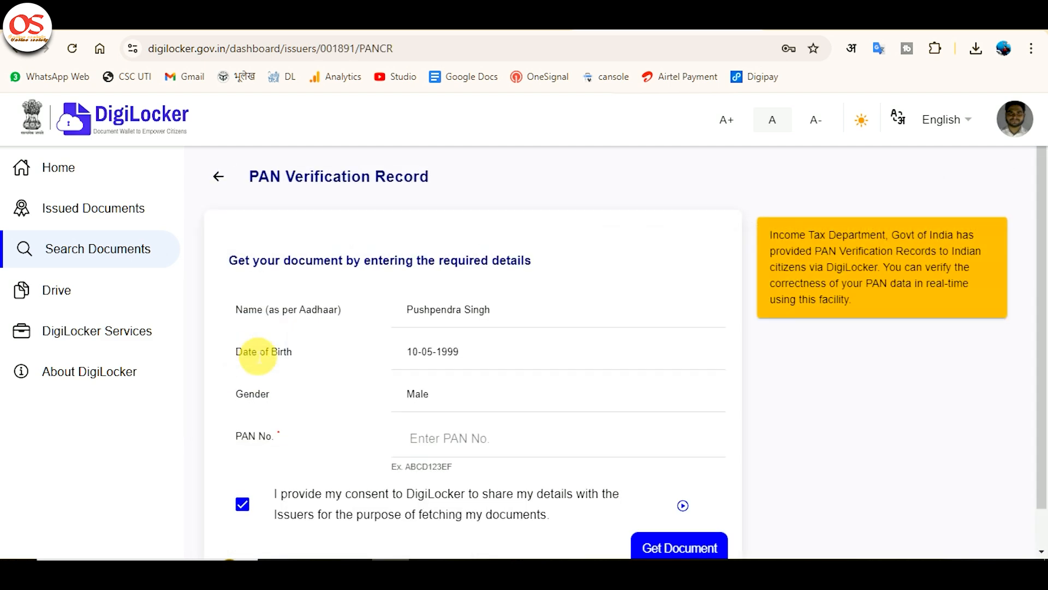
# Step: Enter the applicant's PAN number and request the PAN Verification Record
pyautogui.click(458, 453)
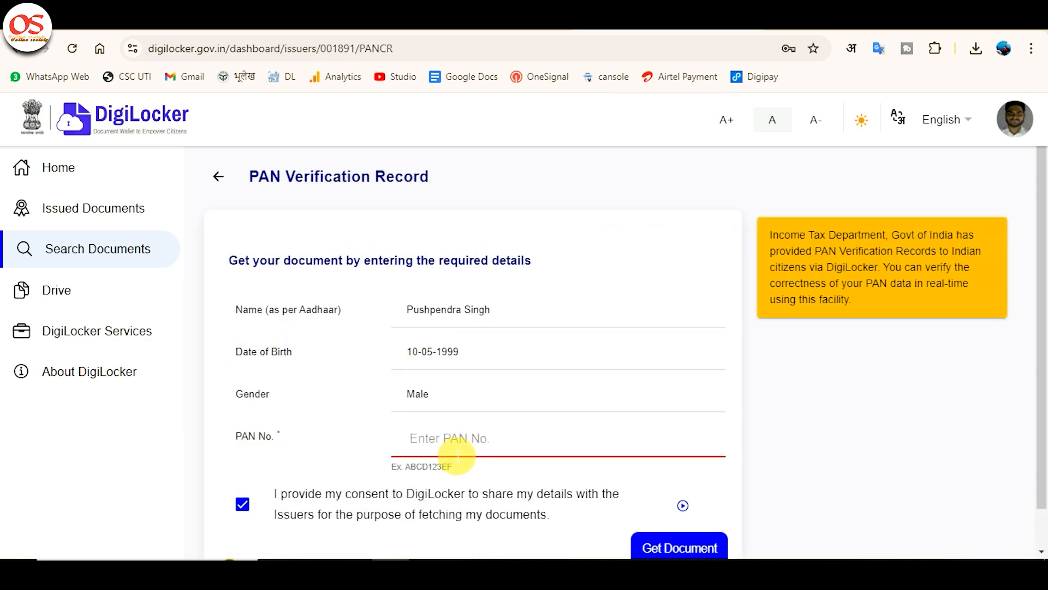
pyautogui.write('*******')
pyautogui.press('Return')
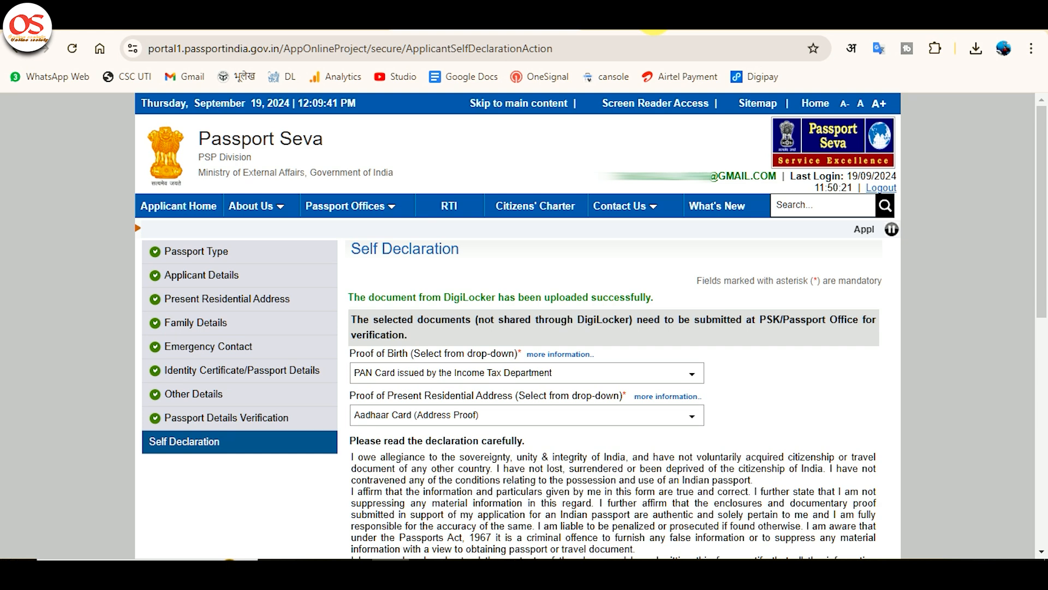
# Step: Set the declaration's place to SHAHJAHANPUR, agree to the declaration and save the details
pyautogui.scroll(-7, 732, 211)
pyautogui.click(732, 208)
pyautogui.write('SHAHJAHANPUR')
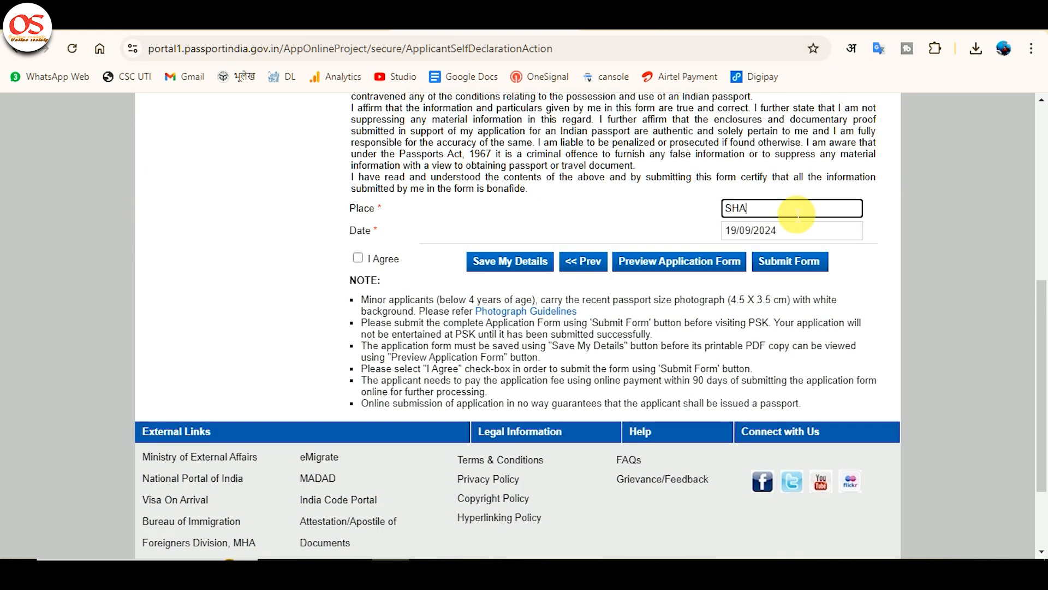
pyautogui.press('Tab')
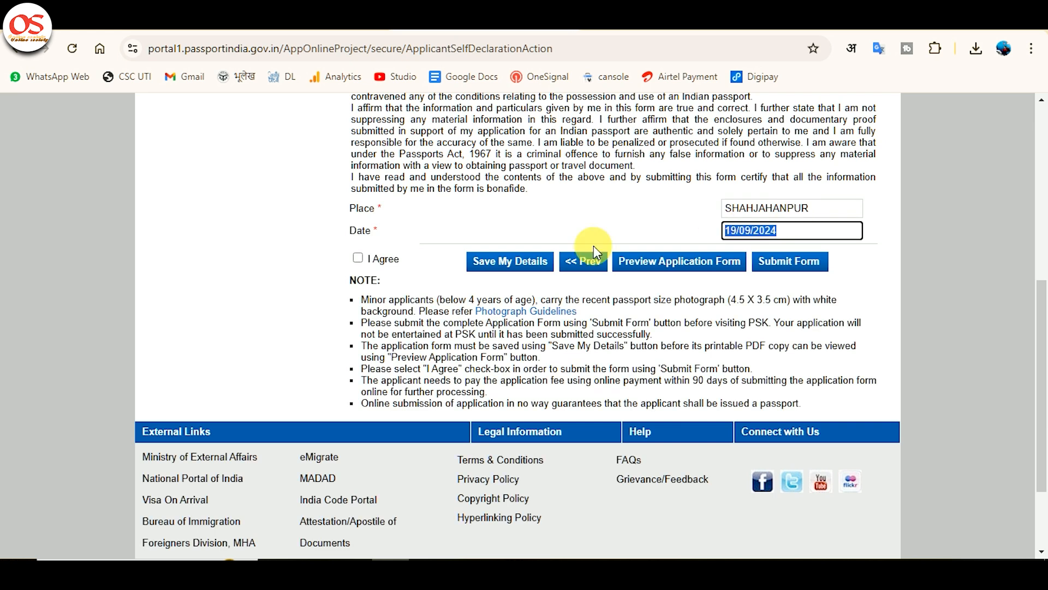
pyautogui.click(357, 258)
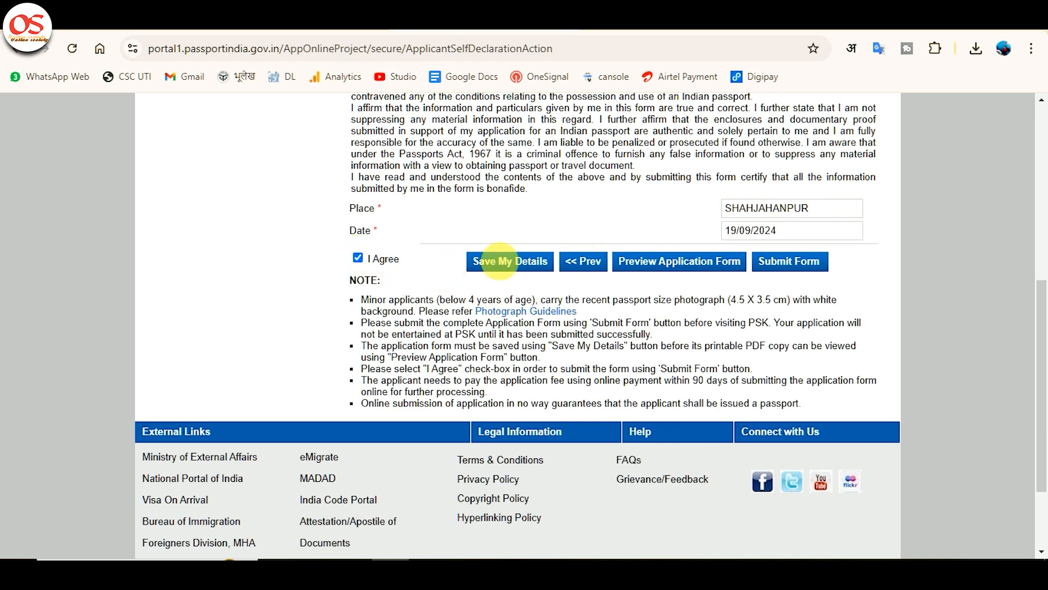
pyautogui.click(511, 262)
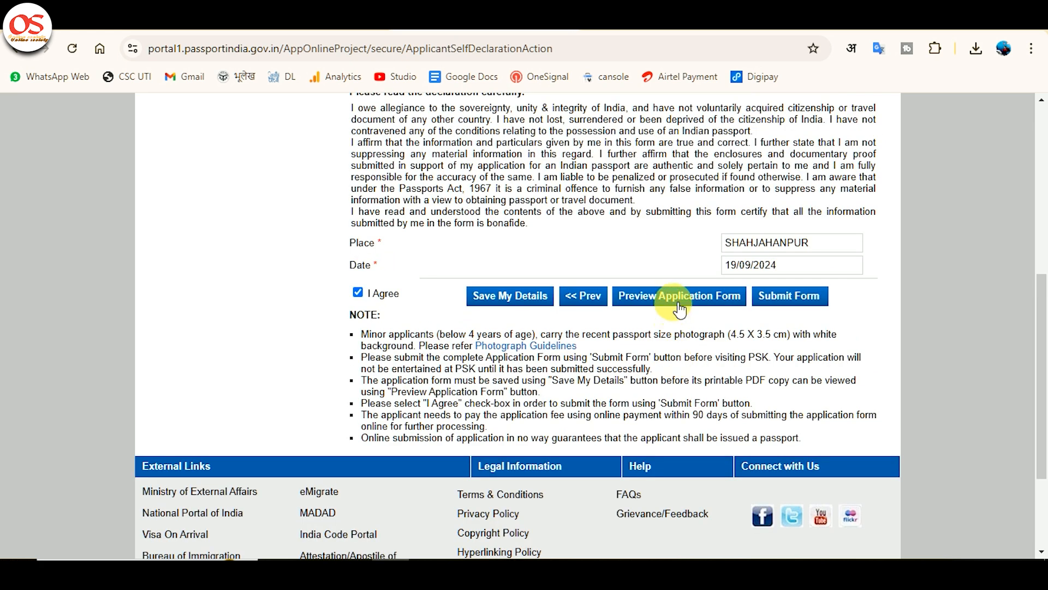
# Step: Preview the passport application form and submit it
pyautogui.click(674, 298)
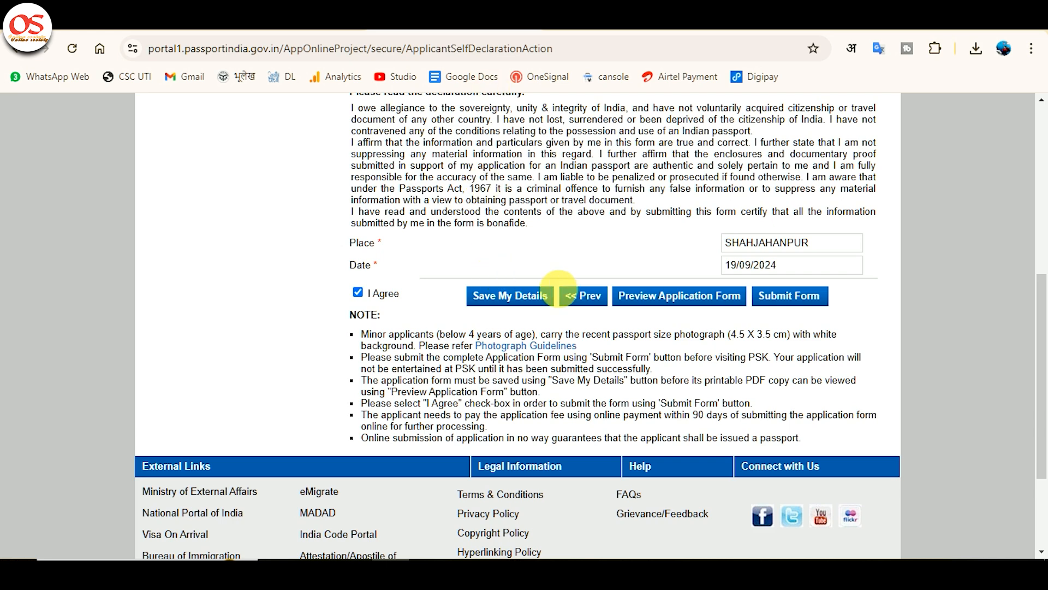
pyautogui.scroll(1, 788, 326)
pyautogui.click(788, 326)
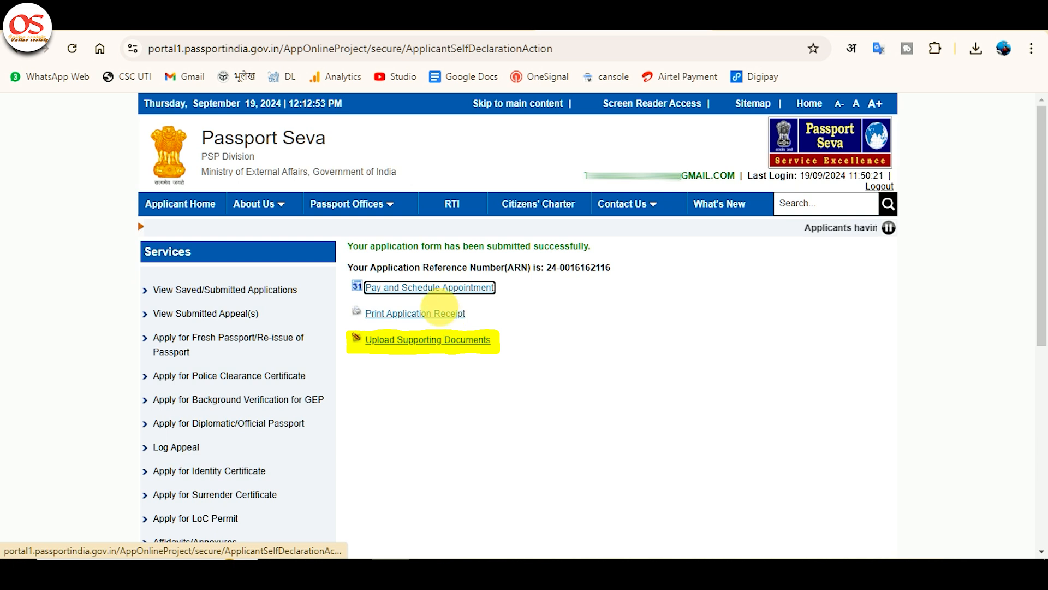
# Step: Start Pay and Schedule Appointment and choose State Bank MOPS online payment as the payment mode
pyautogui.click(451, 298)
pyautogui.click(427, 360)
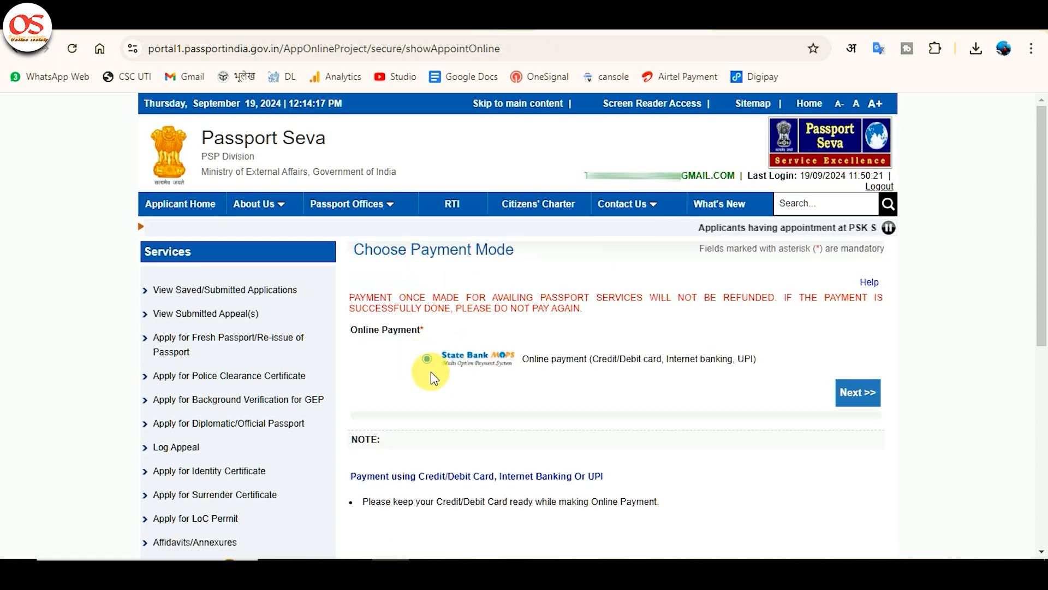
pyautogui.click(854, 394)
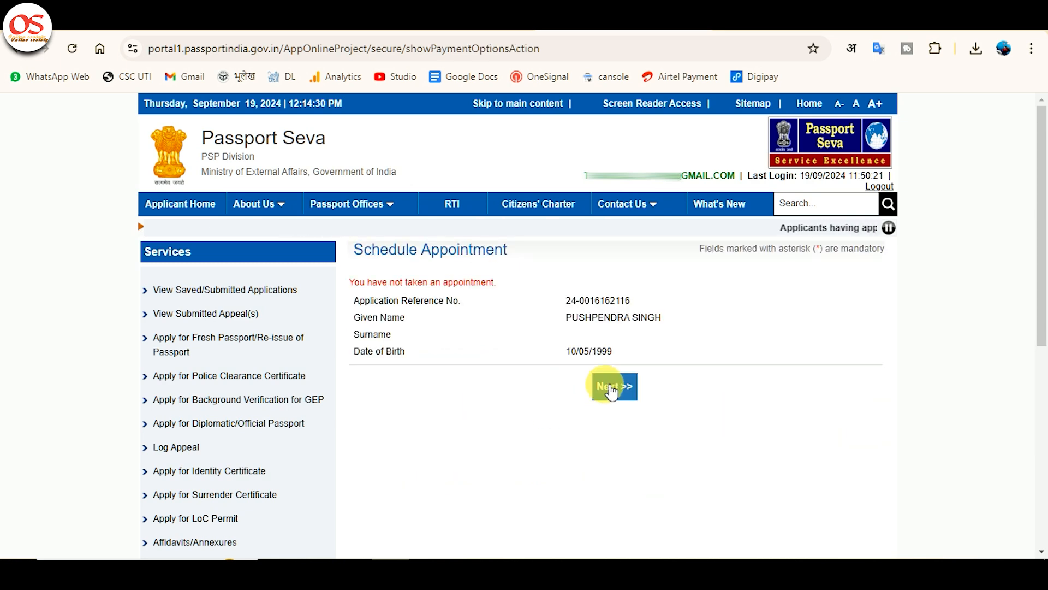
# Step: Proceed to the appointment scheduling form and select POPSK Badaun as the location
pyautogui.click(618, 389)
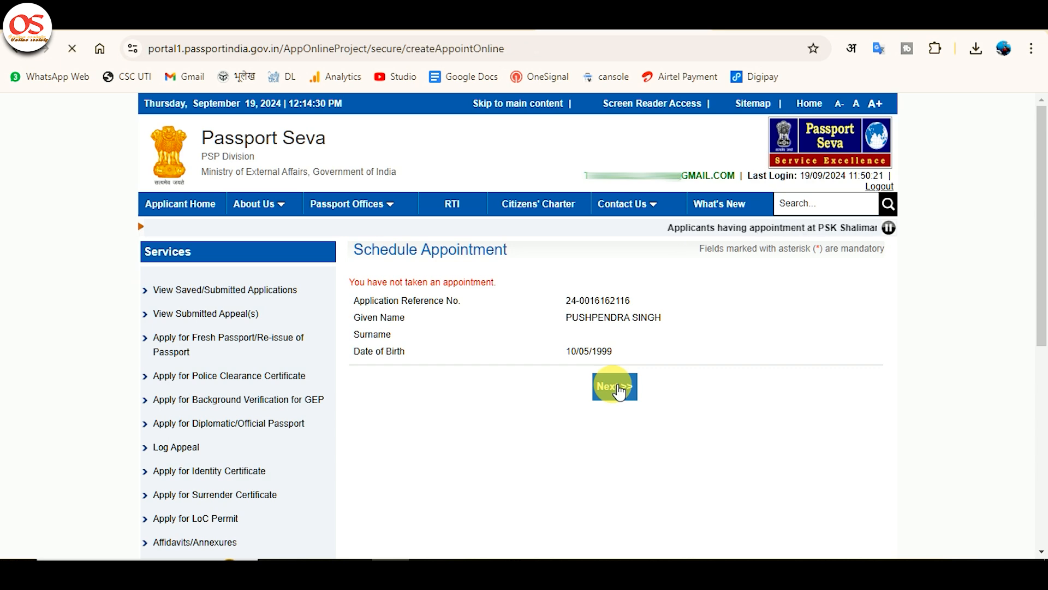
pyautogui.scroll(-2, 557, 262)
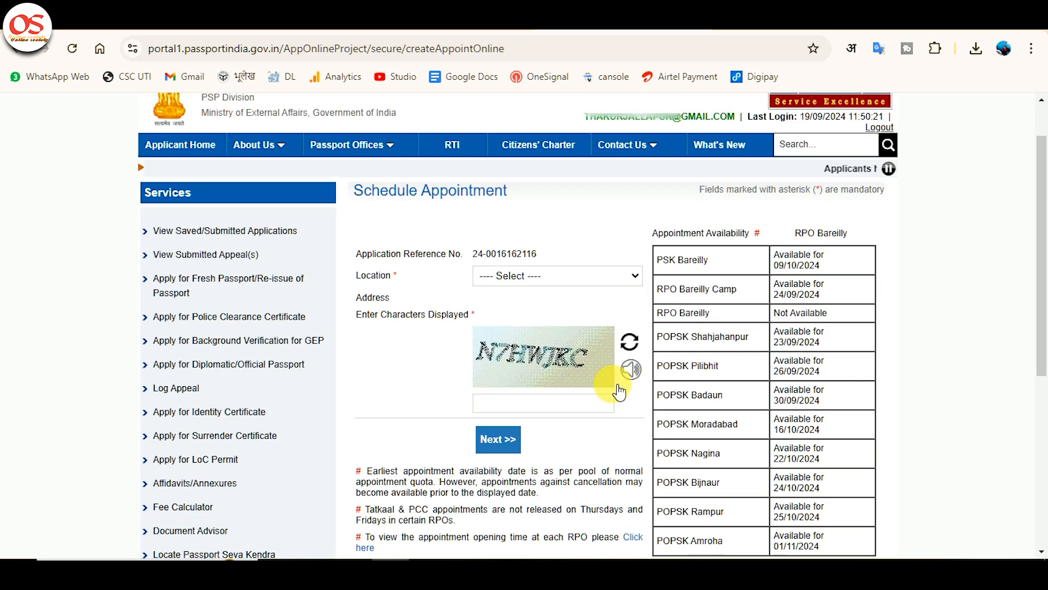
pyautogui.click(559, 257)
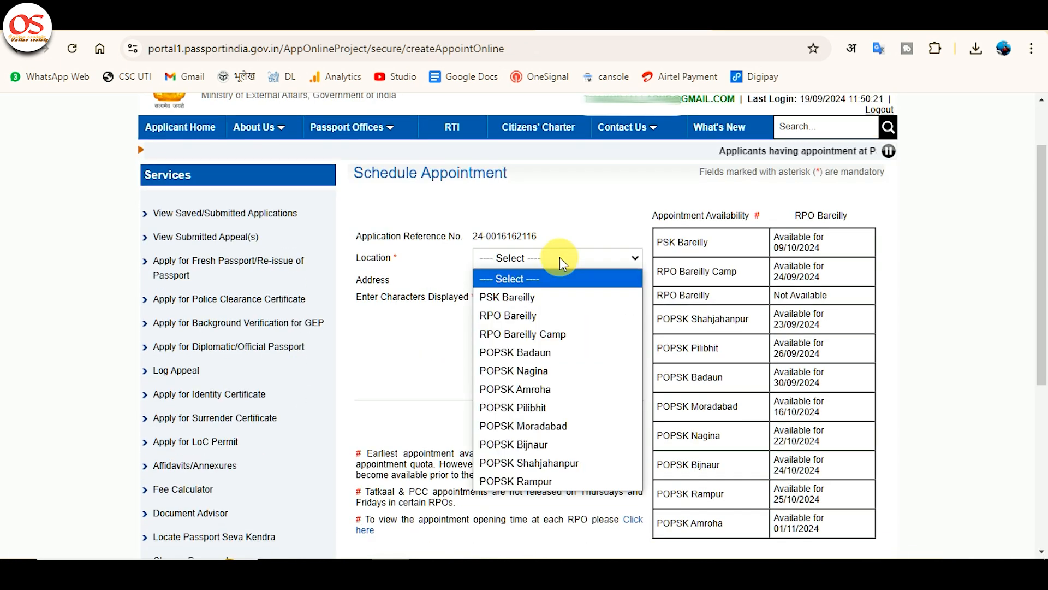
pyautogui.press('Down')
pyautogui.press('Down')
pyautogui.press('Down')
pyautogui.press('Down')
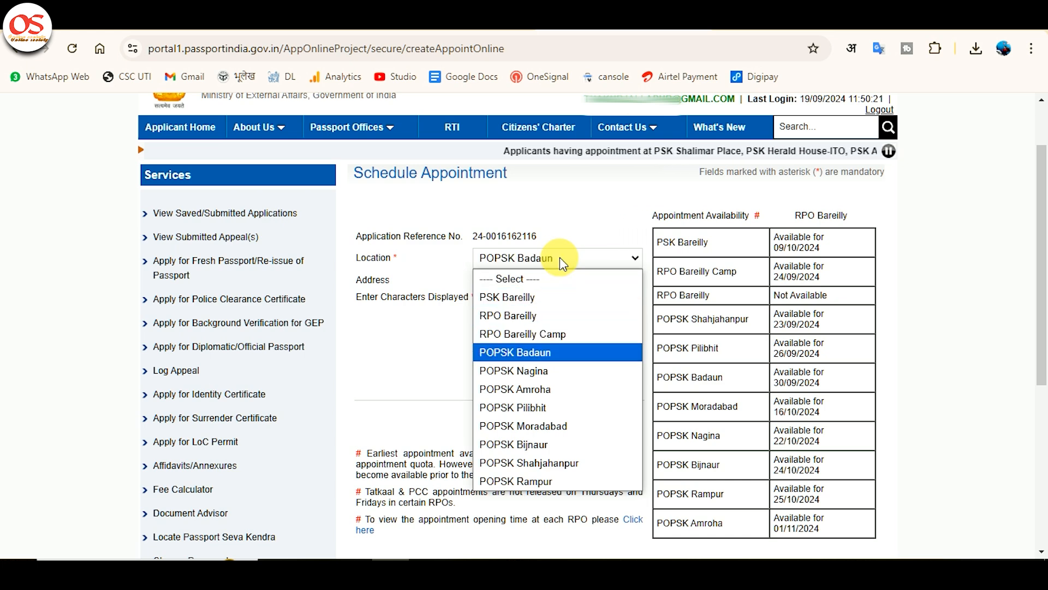
pyautogui.press('Return')
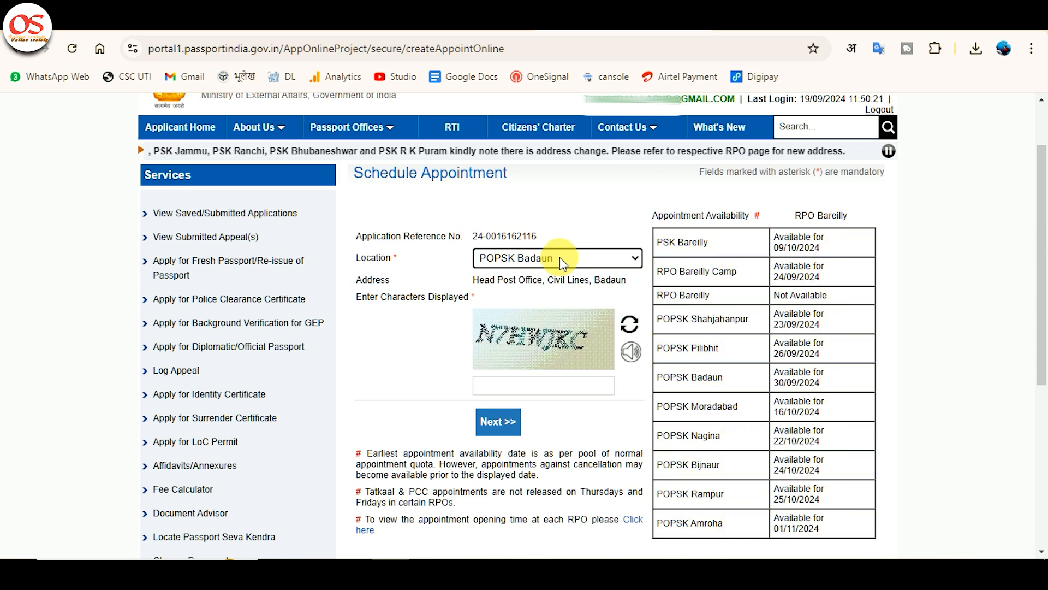
# Step: Reselect POPSK Badaun as the appointment location, enter the displayed captcha characters and proceed to Pay And Book Appointment
pyautogui.click(578, 335)
pyautogui.press('Down')
pyautogui.press('Down')
pyautogui.press('Down')
pyautogui.press('Down')
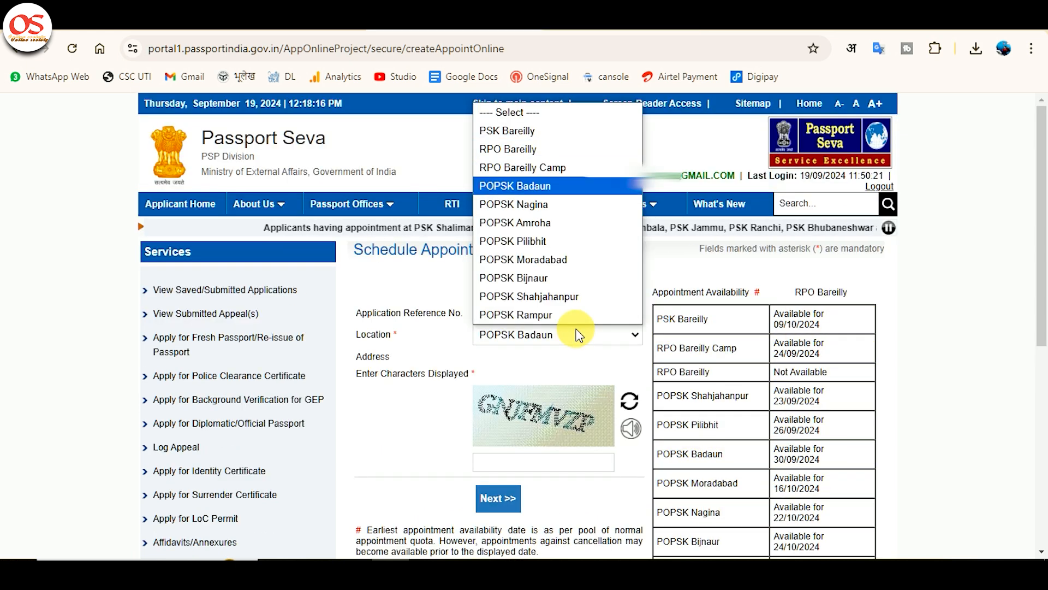
pyautogui.press('Return')
pyautogui.scroll(-1, 570, 348)
pyautogui.click(545, 392)
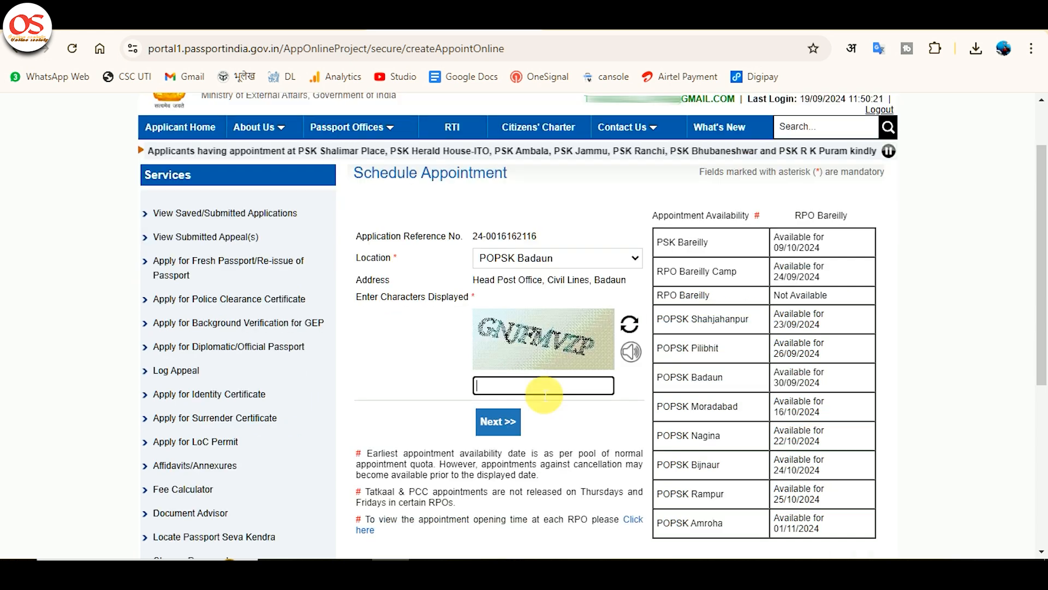
pyautogui.write('GN')
pyautogui.write('JFMVZP')
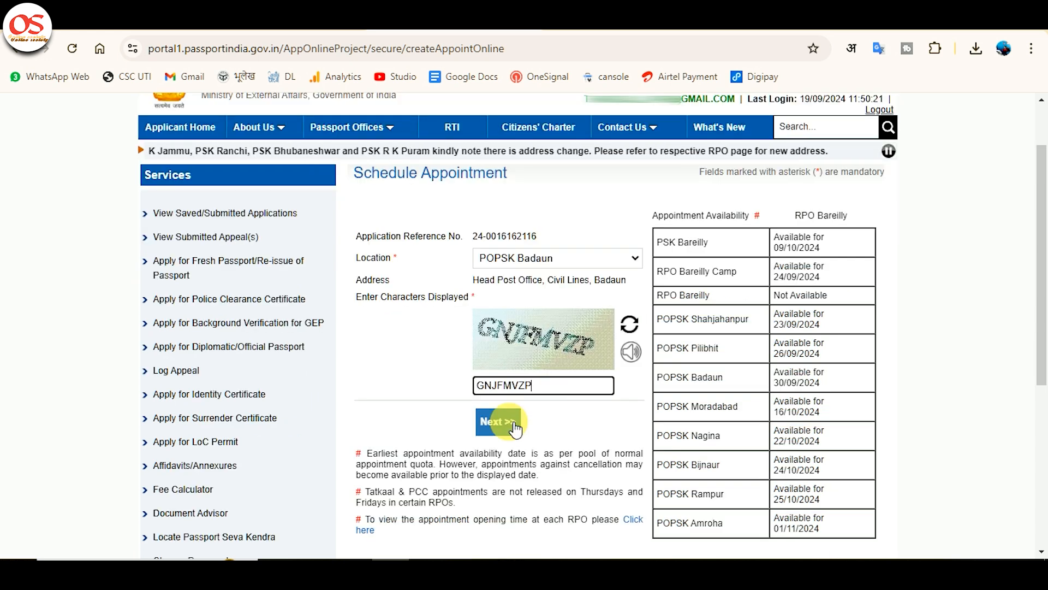
pyautogui.click(498, 422)
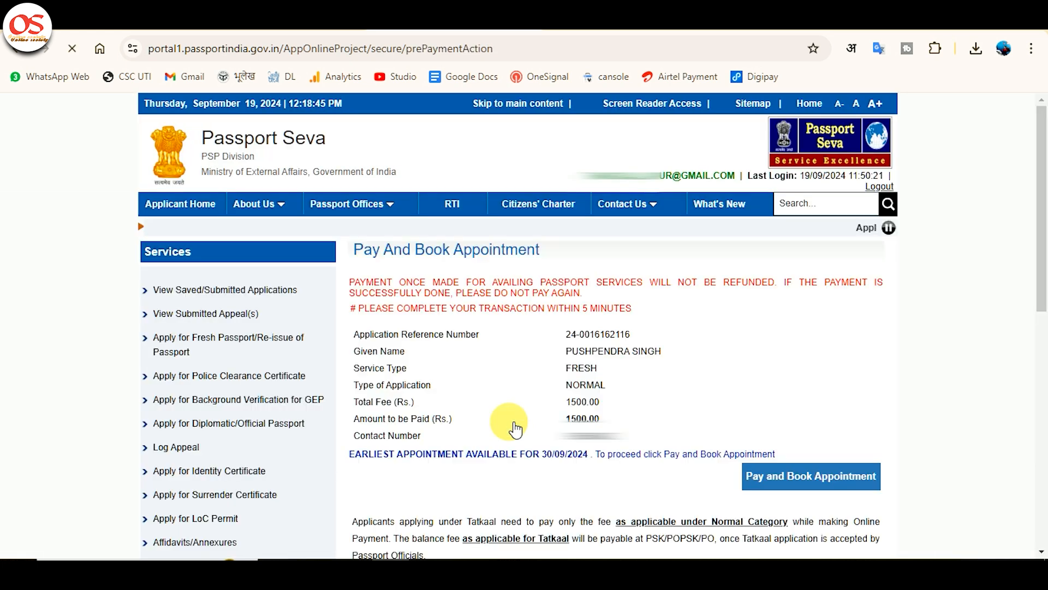
# Step: Start Pay and Book Appointment, acknowledge the caution and proceed with payment by Other Bank Debit Cards
pyautogui.click(806, 483)
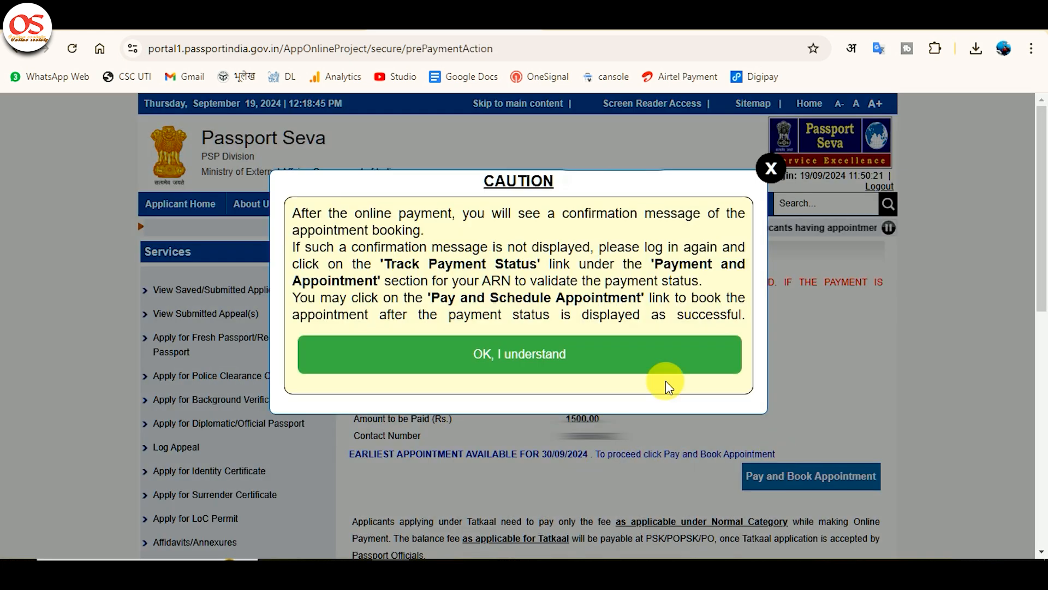
pyautogui.click(632, 354)
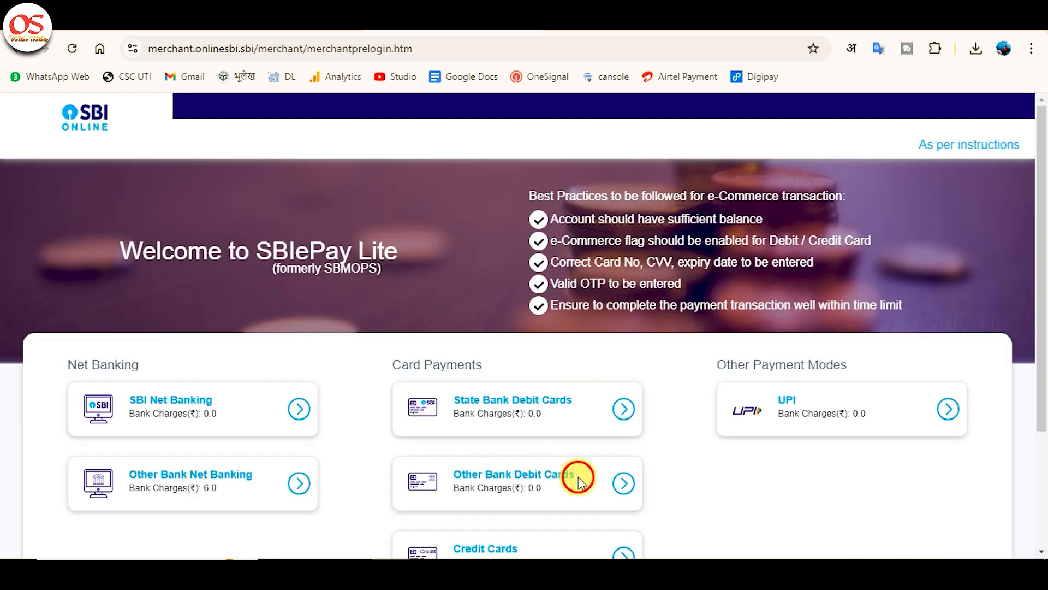
pyautogui.click(578, 476)
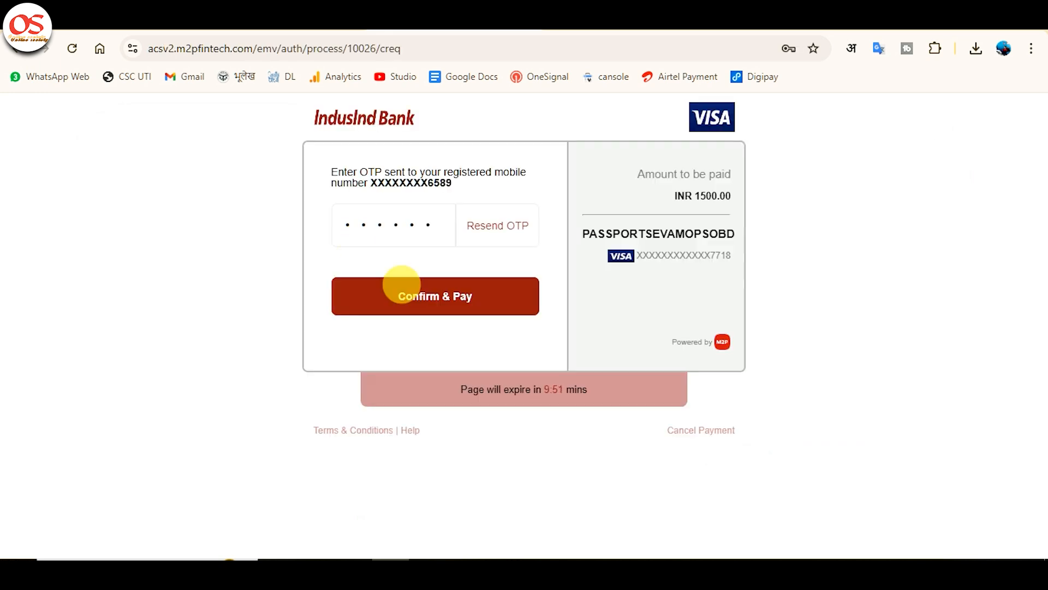
pyautogui.click(401, 285)
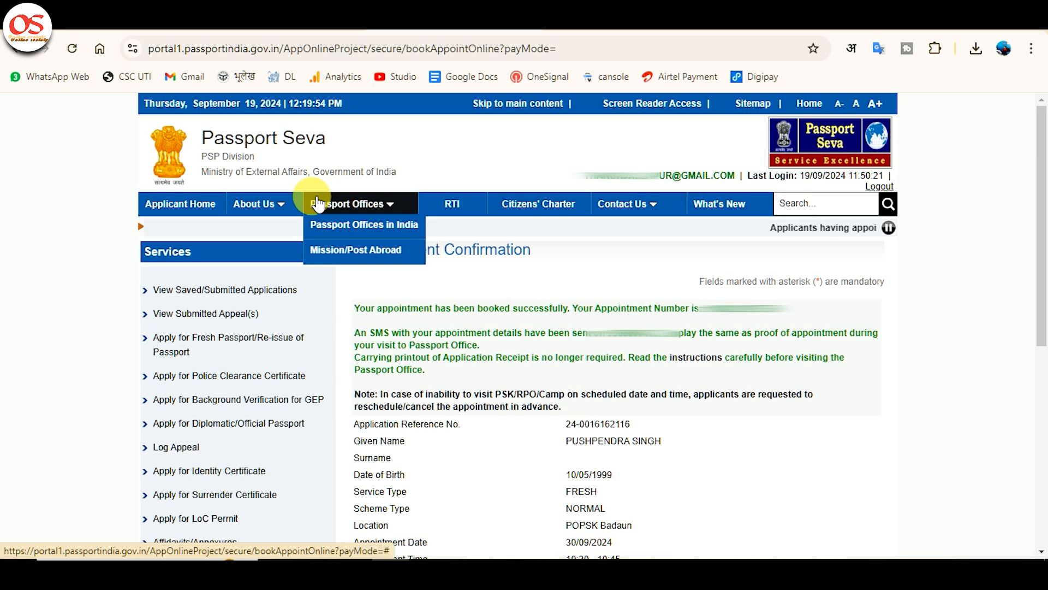
# Step: Open the application receipt from the appointment confirmation and accept the notice to continue printing it
pyautogui.scroll(-5, 616, 344)
pyautogui.click(614, 338)
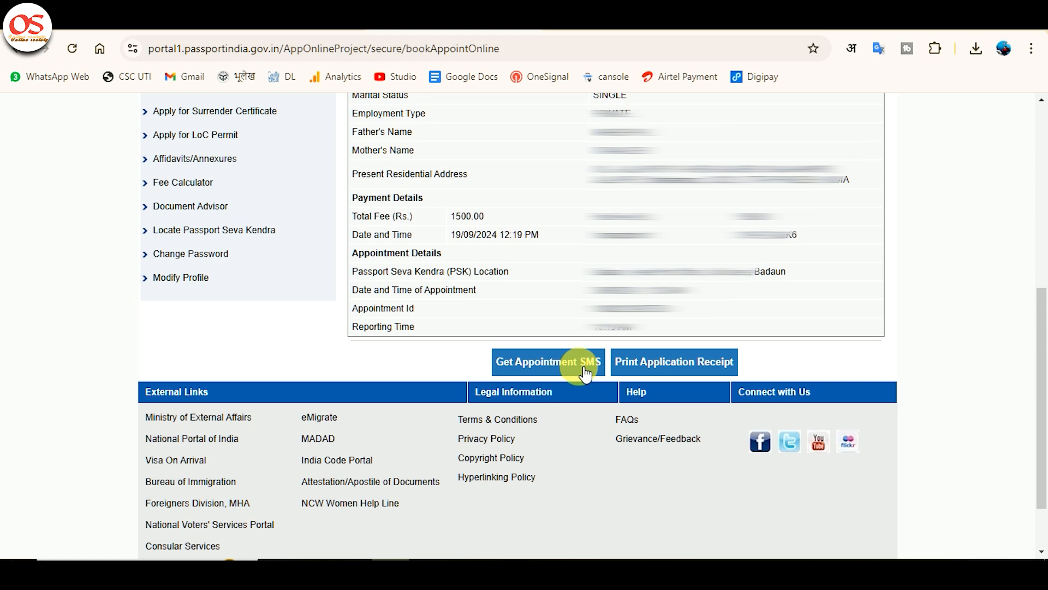
pyautogui.click(581, 368)
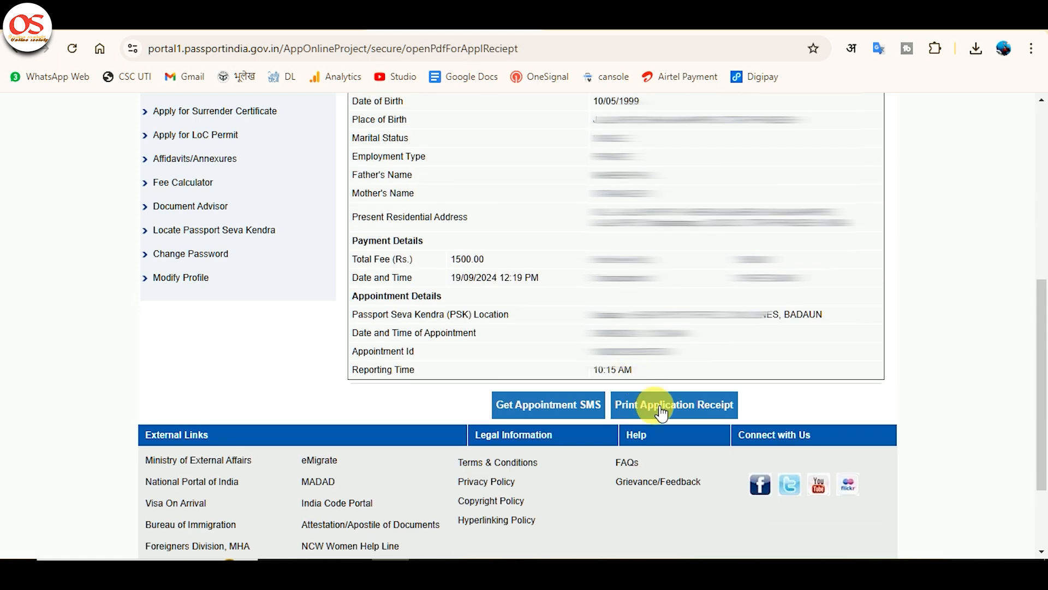
pyautogui.click(660, 407)
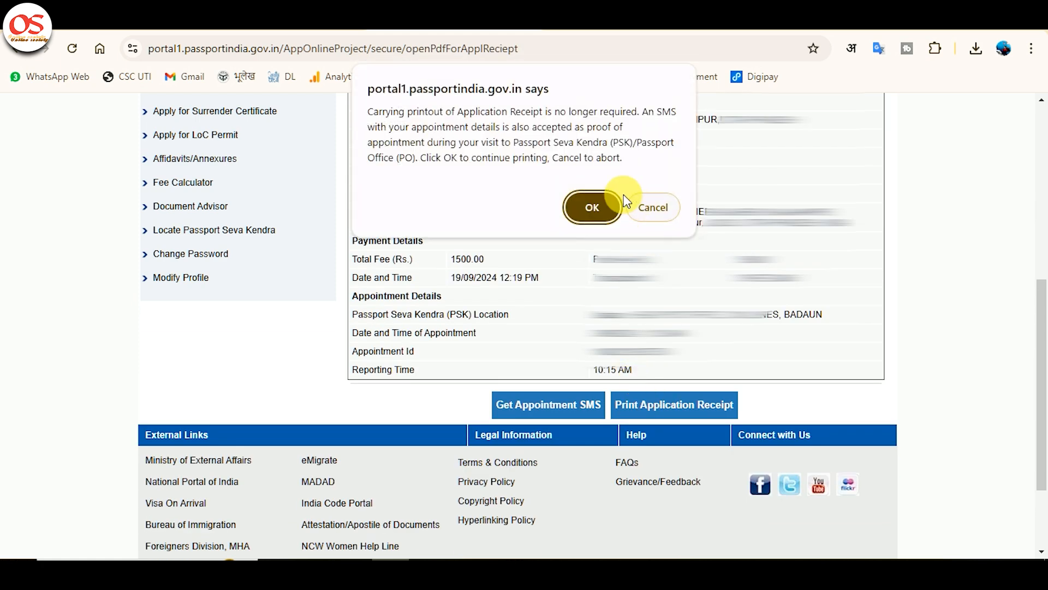
pyautogui.click(601, 208)
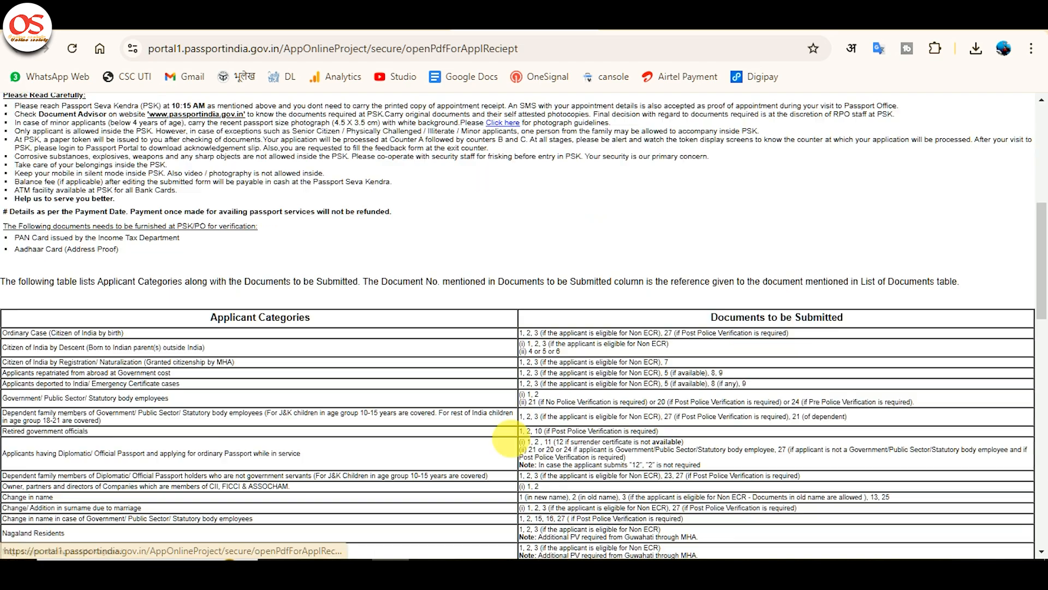
# Step: Review the printable appointment receipt, open its print settings and set a customised page range of 1
pyautogui.scroll(-10, 472, 454)
pyautogui.scroll(-5, 473, 454)
pyautogui.scroll(2, 474, 458)
pyautogui.scroll(-2, 452, 480)
pyautogui.click(273, 548)
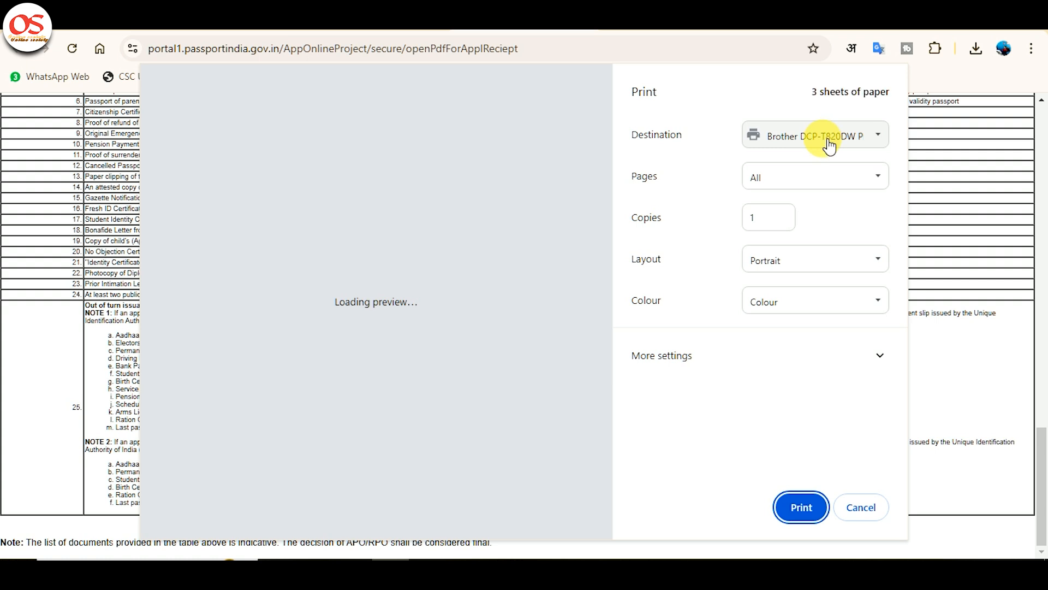
pyautogui.click(804, 175)
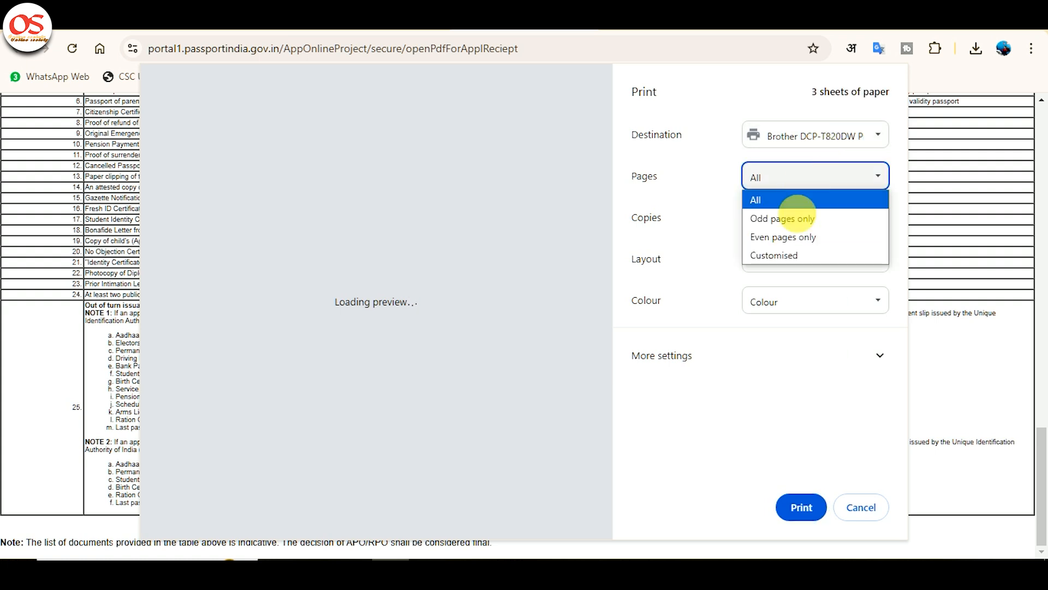
pyautogui.click(788, 255)
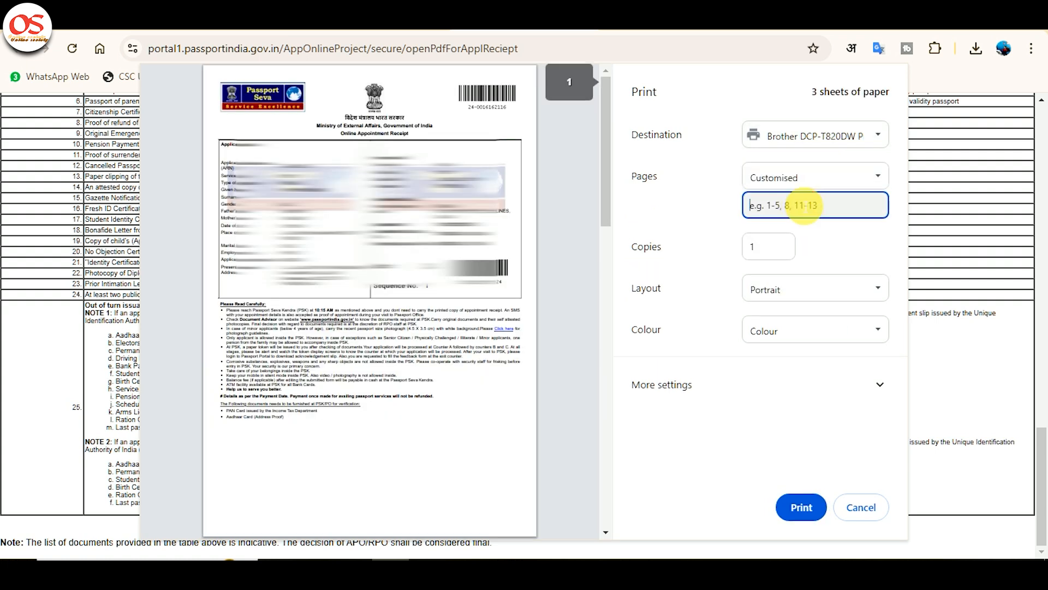
pyautogui.write('1')
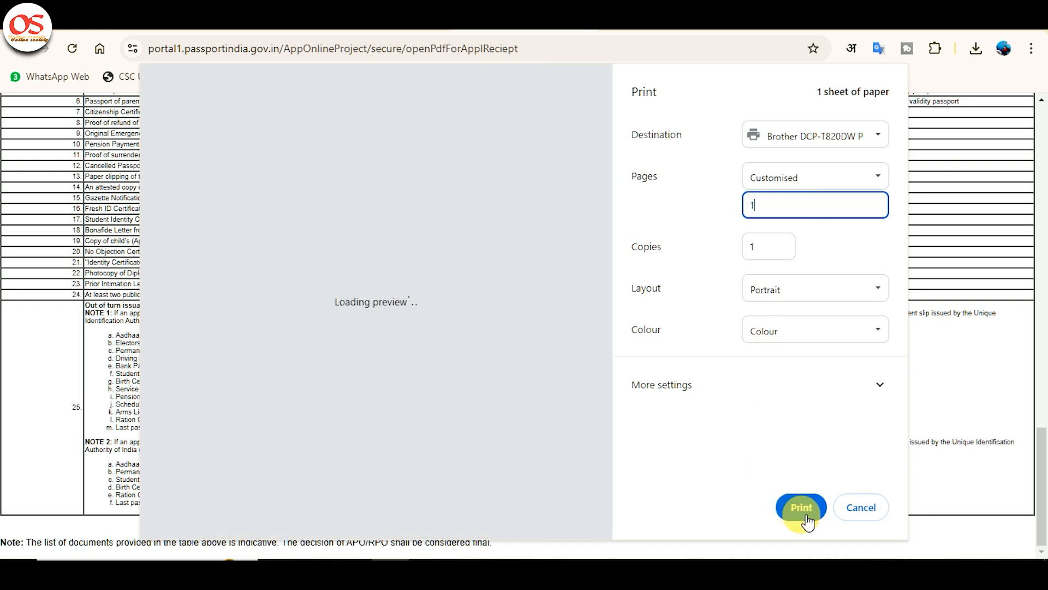